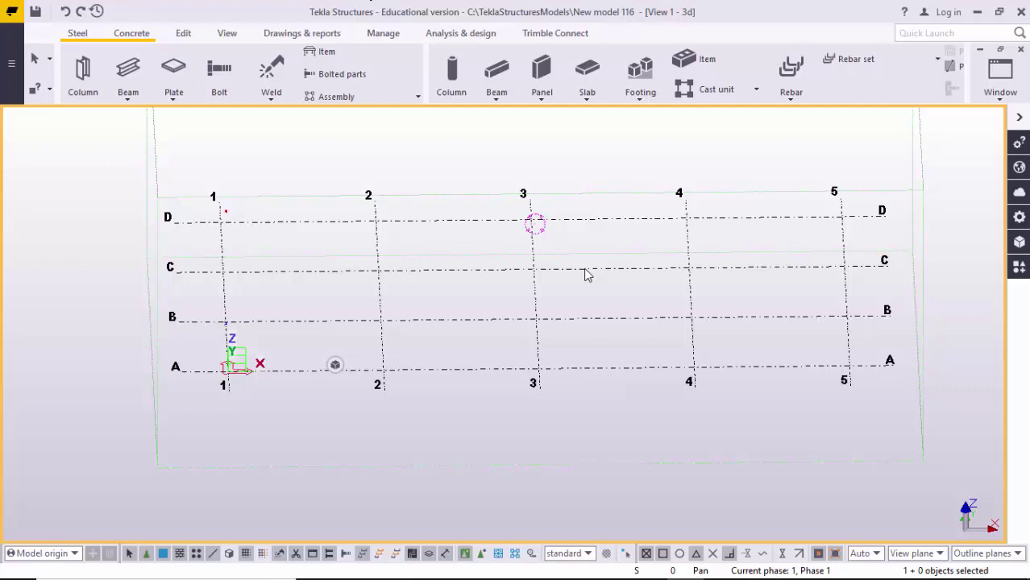
Create plan and elevation views along all grid lines with the default name prefixes and view properties.
{"action": "scroll", "coordinate": [601, 298], "scroll_direction": "down", "scroll_amount": 6}
{"action": "middle_click_drag", "start_coordinate": [595, 304], "coordinate": [584, 333], "text": "ctrl"}
{"action": "scroll", "coordinate": [582, 328], "scroll_direction": "up", "scroll_amount": 4}
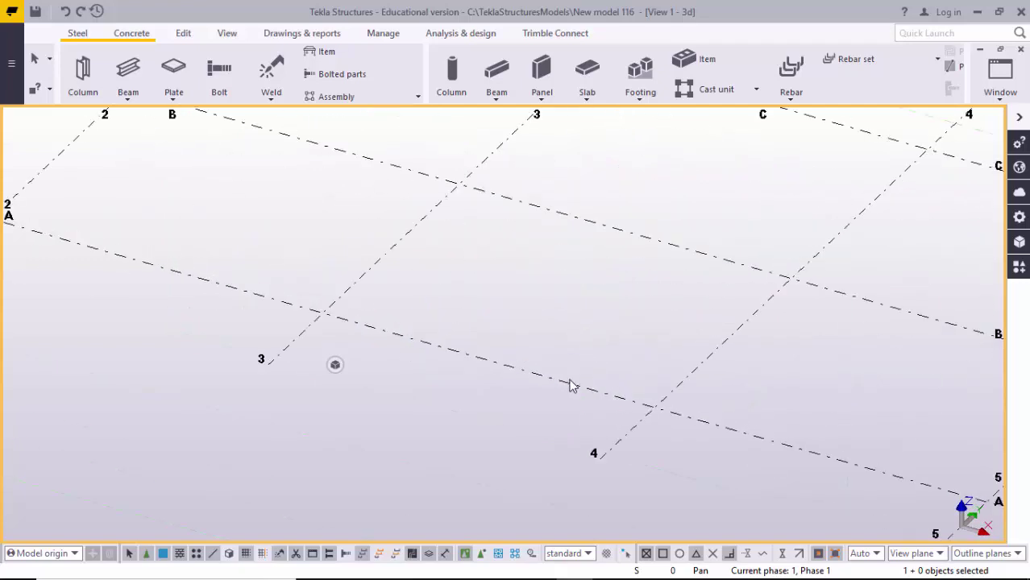
{"action": "scroll", "coordinate": [568, 390], "scroll_direction": "down", "scroll_amount": 4}
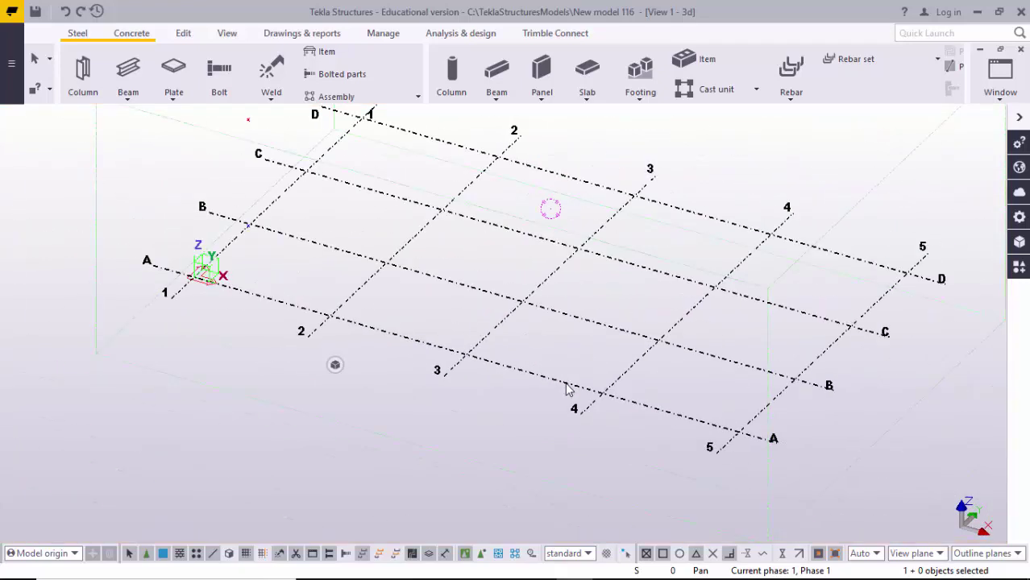
{"action": "right_click", "coordinate": [566, 390]}
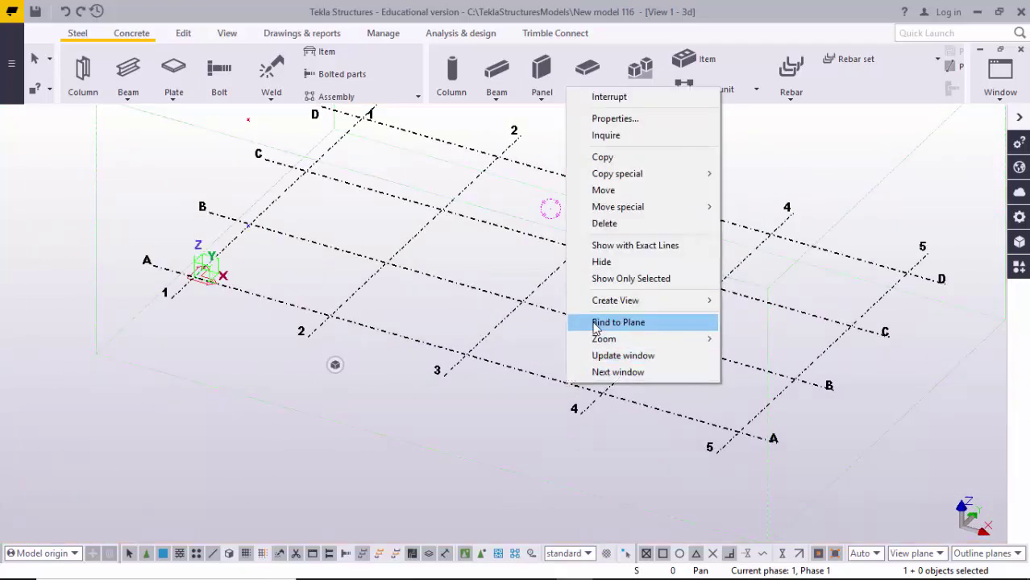
{"action": "mouse_move", "coordinate": [694, 308]}
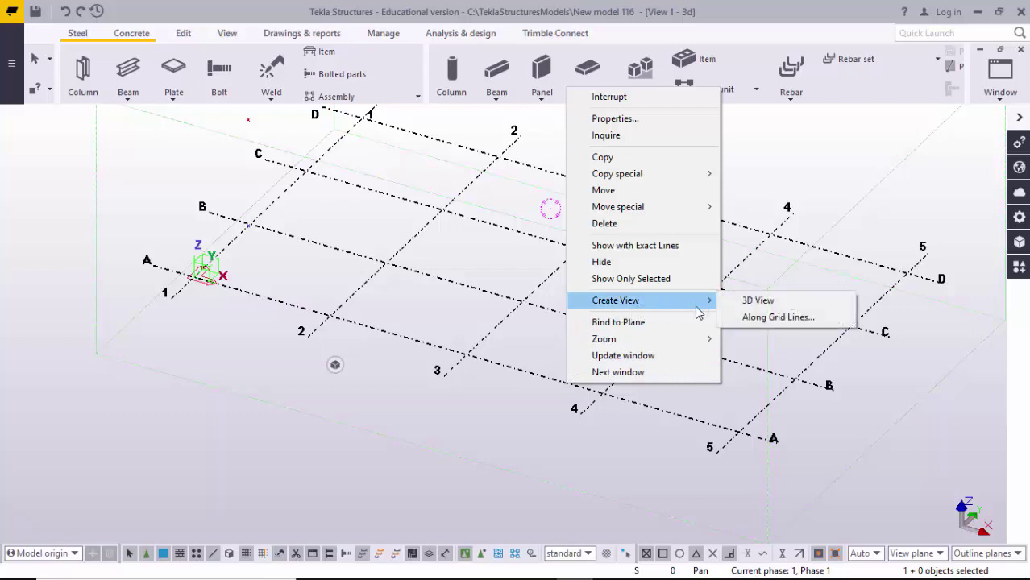
{"action": "left_click", "coordinate": [764, 318]}
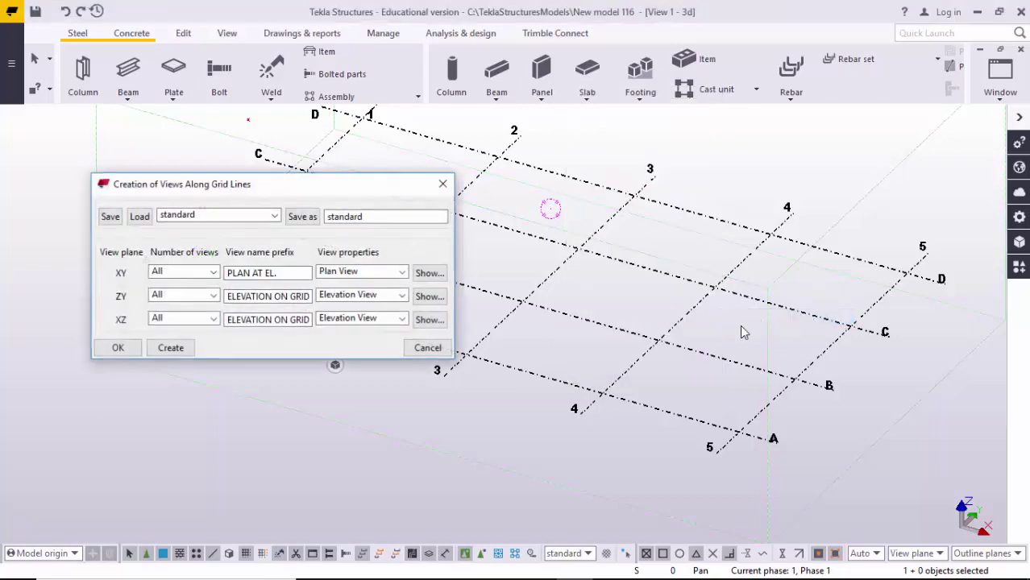
{"action": "left_click", "coordinate": [172, 349]}
{"action": "left_click", "coordinate": [132, 347]}
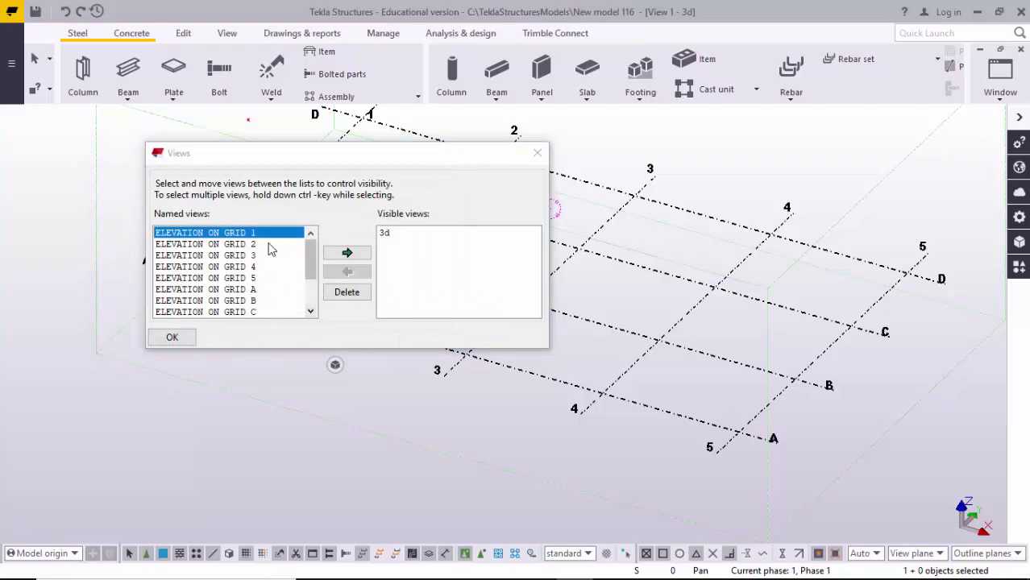
Make the ELEVATION ON GRID 5 view visible and close the view list.
{"action": "middle_click_drag", "start_coordinate": [716, 397], "coordinate": [687, 376]}
{"action": "scroll", "coordinate": [715, 407], "scroll_direction": "up", "scroll_amount": 3}
{"action": "scroll", "coordinate": [653, 69], "scroll_direction": "down", "scroll_amount": 2}
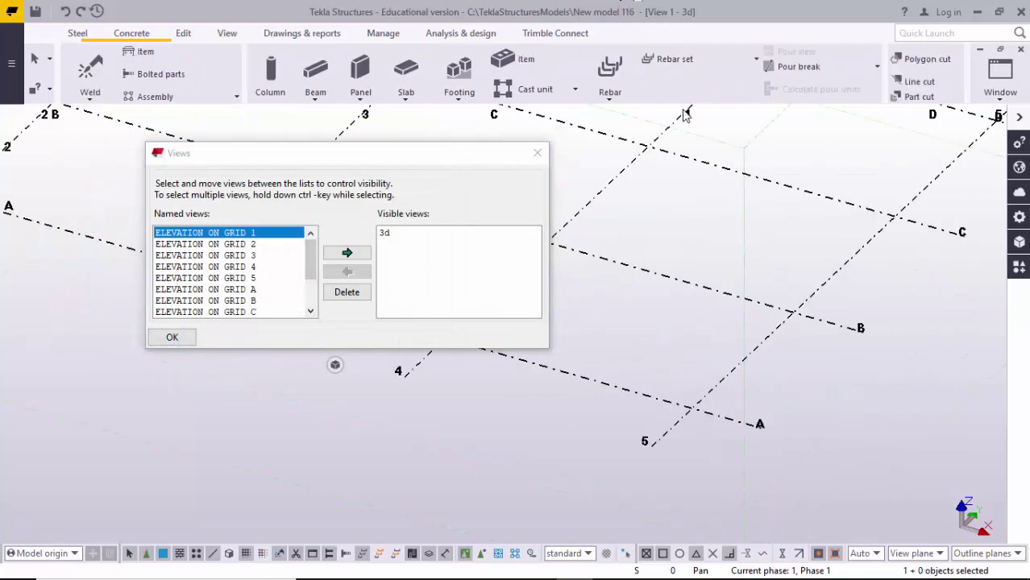
{"action": "scroll", "coordinate": [766, 328], "scroll_direction": "down", "scroll_amount": 4}
{"action": "scroll", "coordinate": [692, 354], "scroll_direction": "up", "scroll_amount": 2}
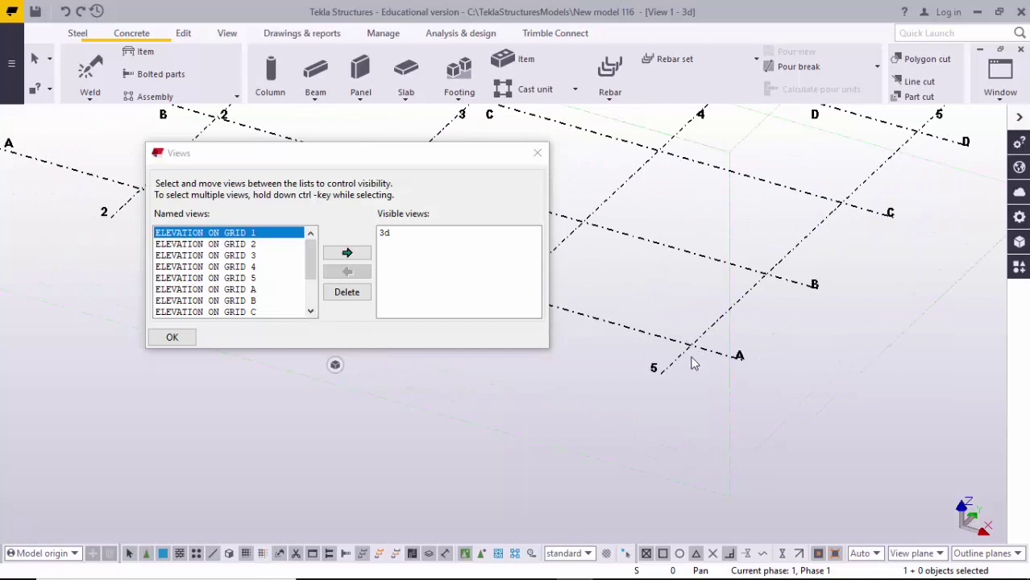
{"action": "scroll", "coordinate": [695, 362], "scroll_direction": "down", "scroll_amount": 2}
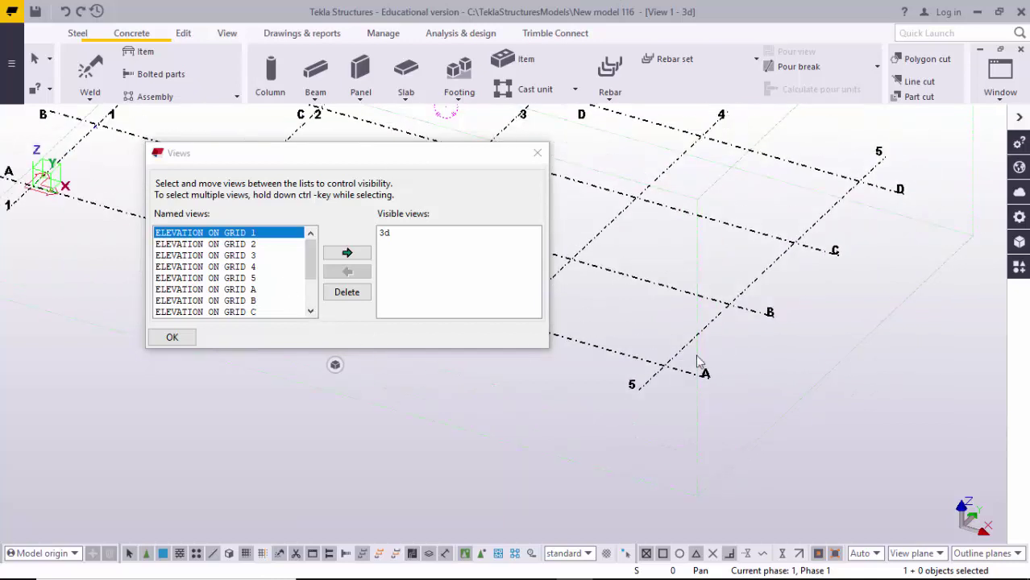
{"action": "left_click", "coordinate": [249, 279]}
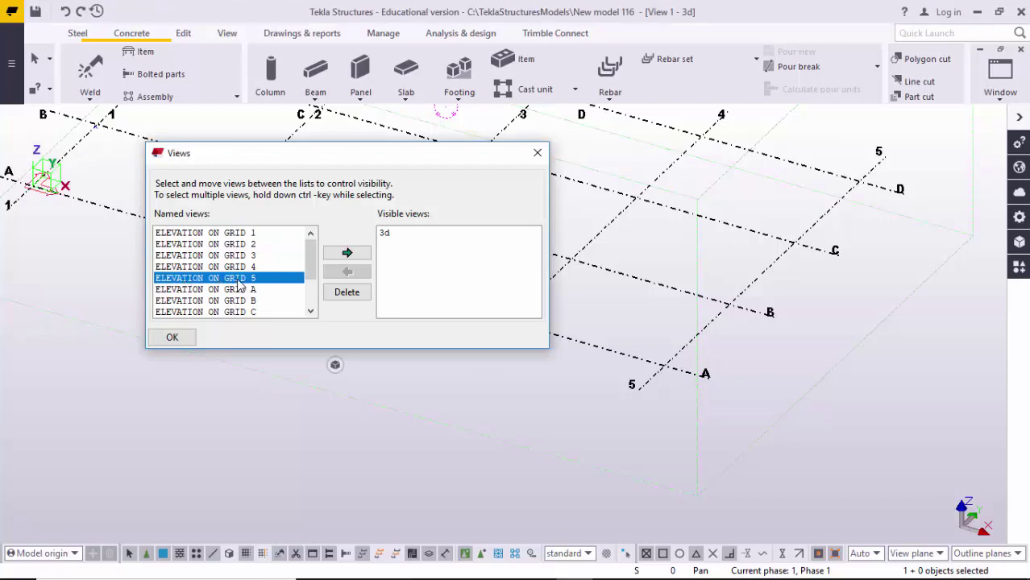
{"action": "left_click", "coordinate": [347, 254]}
{"action": "left_click", "coordinate": [538, 152]}
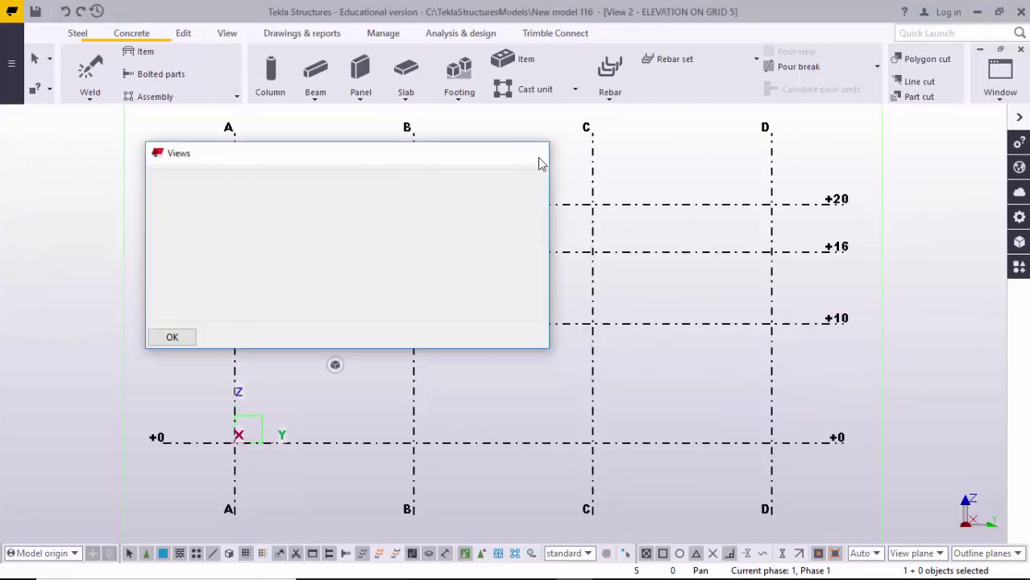
Place a PEB Member as a column on grid A from level +0 up to +16 in the grid 5 elevation.
{"action": "scroll", "coordinate": [410, 349], "scroll_direction": "up", "scroll_amount": 3}
{"action": "scroll", "coordinate": [613, 357], "scroll_direction": "down", "scroll_amount": 2}
{"action": "scroll", "coordinate": [508, 349], "scroll_direction": "up", "scroll_amount": 1}
{"action": "mouse_move", "coordinate": [546, 349]}
{"action": "middle_mouse_down"}
{"action": "mouse_move", "coordinate": [514, 351]}
{"action": "mouse_move", "coordinate": [549, 347]}
{"action": "middle_mouse_up"}
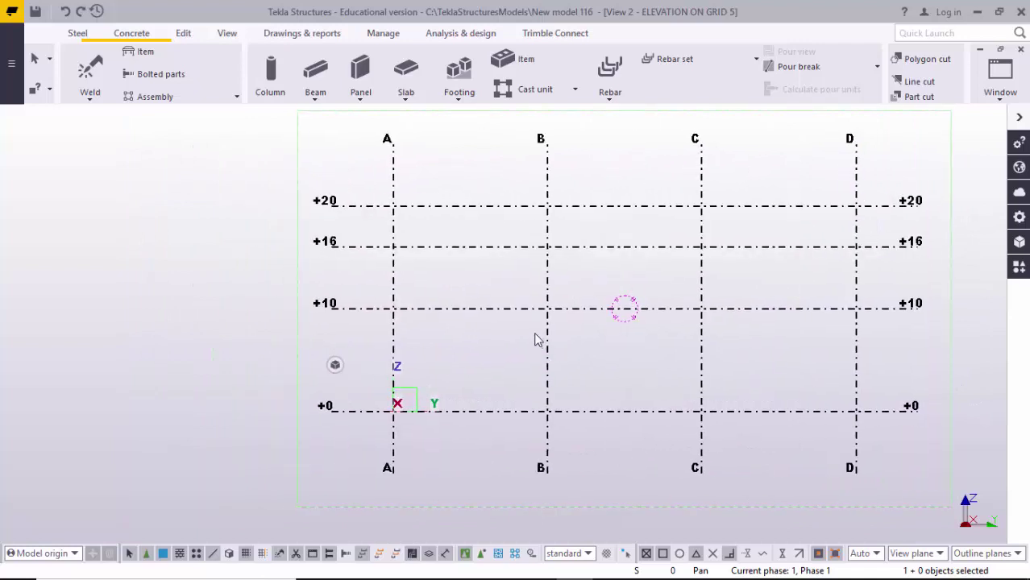
{"action": "key", "text": "ctrl+f"}
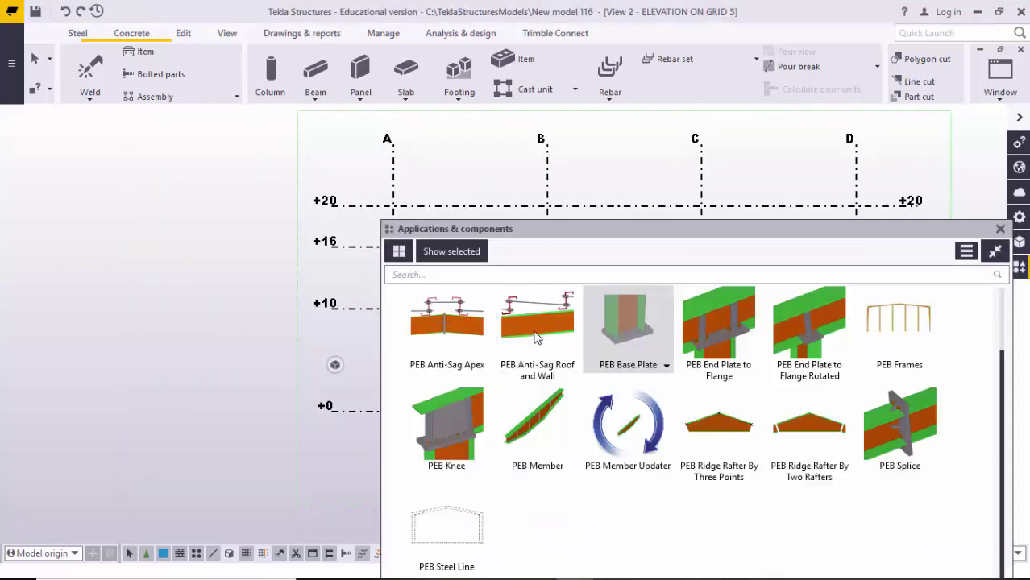
{"action": "left_click_drag", "start_coordinate": [649, 229], "coordinate": [614, 170]}
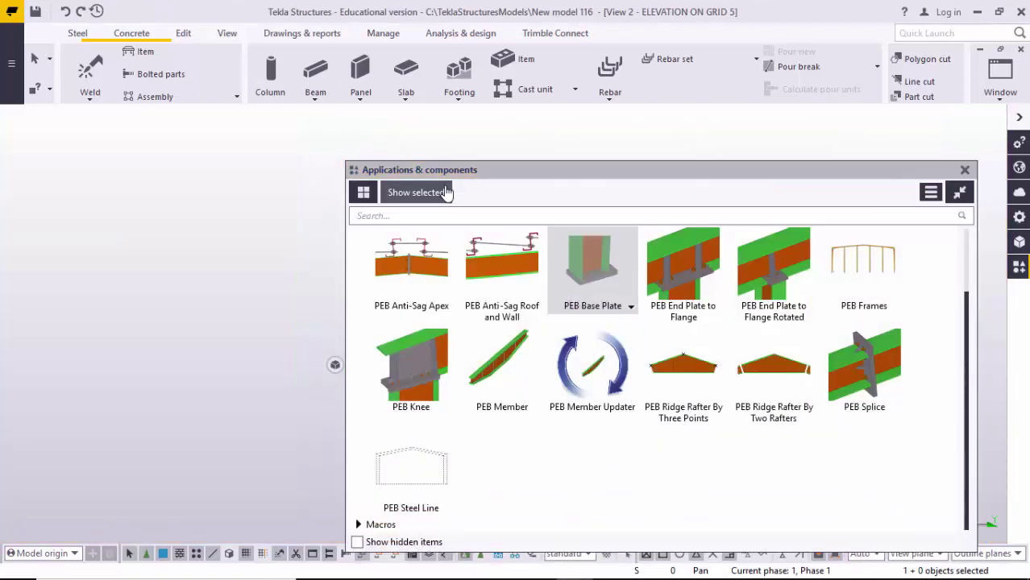
{"action": "left_click", "coordinate": [500, 386]}
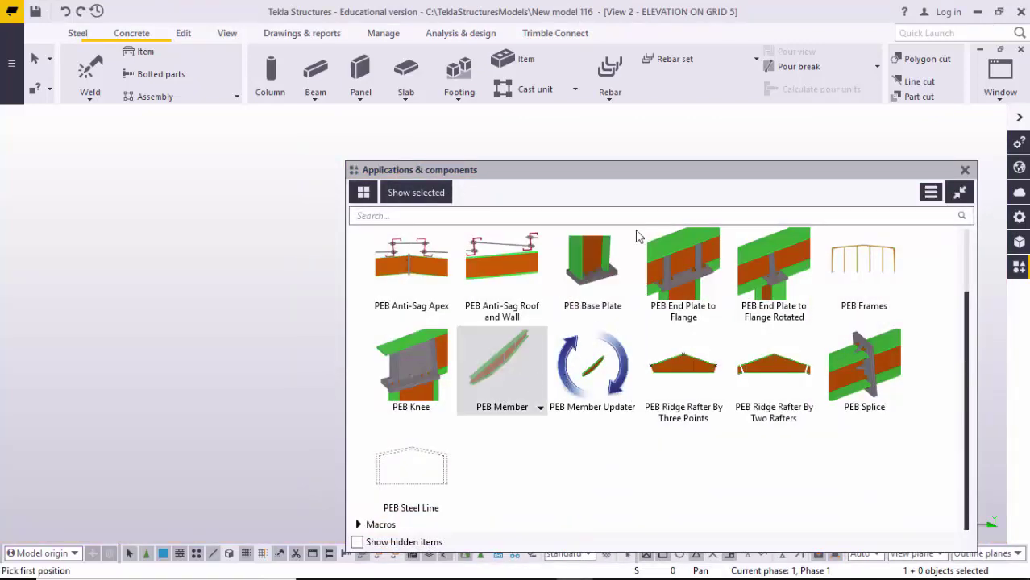
{"action": "left_click_drag", "start_coordinate": [677, 164], "coordinate": [672, 121]}
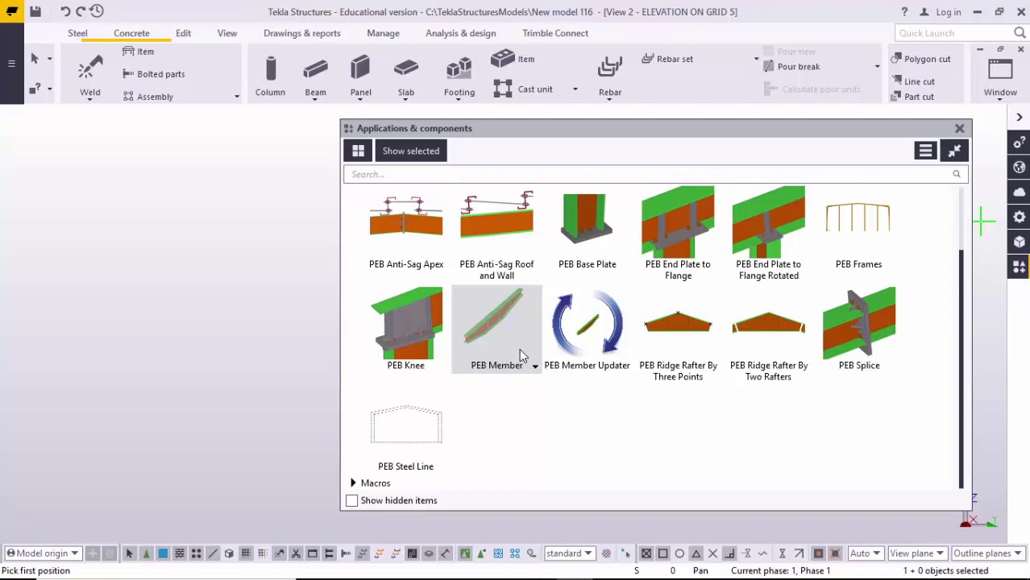
{"action": "left_click", "coordinate": [960, 131]}
{"action": "scroll", "coordinate": [524, 364], "scroll_direction": "up", "scroll_amount": 2}
{"action": "left_click", "coordinate": [484, 373]}
{"action": "middle_click_drag", "start_coordinate": [506, 292], "coordinate": [519, 370]}
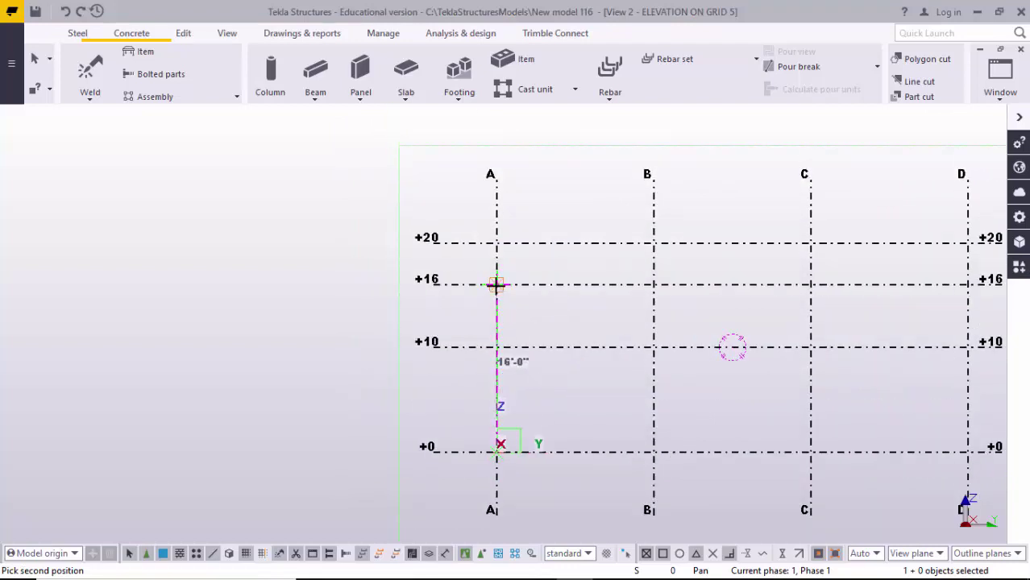
{"action": "left_click", "coordinate": [496, 284]}
{"action": "scroll", "coordinate": [499, 294], "scroll_direction": "up", "scroll_amount": 5}
{"action": "right_click", "coordinate": [557, 212]}
{"action": "left_click", "coordinate": [566, 222]}
Redraw the grid 5 elevation view around the new column.
{"action": "scroll", "coordinate": [606, 373], "scroll_direction": "down", "scroll_amount": 1}
{"action": "middle_click_drag", "start_coordinate": [605, 371], "coordinate": [579, 297]}
{"action": "right_click", "coordinate": [579, 293]}
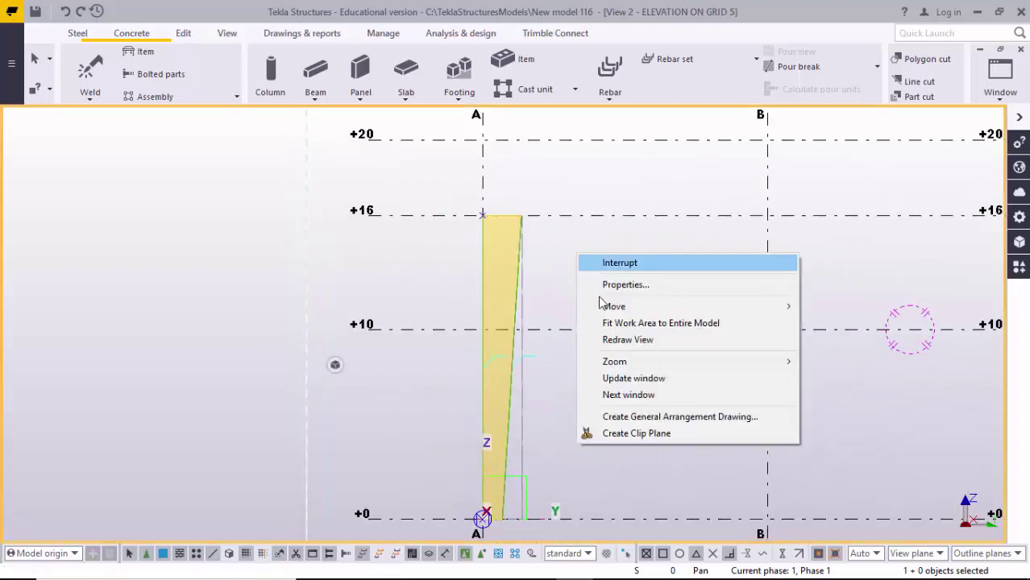
{"action": "left_click", "coordinate": [623, 338]}
Compare the tapered column at grid A-5 in the elevation view and the 3D view.
{"action": "scroll", "coordinate": [591, 336], "scroll_direction": "down", "scroll_amount": 4}
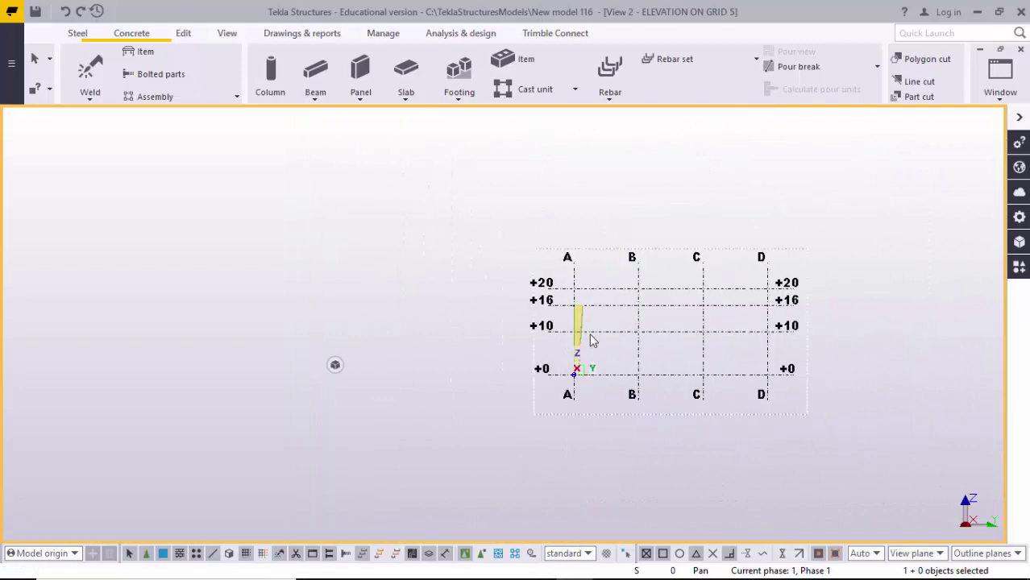
{"action": "key", "text": "ctrl+Tab"}
{"action": "scroll", "coordinate": [624, 330], "scroll_direction": "down", "scroll_amount": 1}
{"action": "middle_click_drag", "start_coordinate": [624, 329], "coordinate": [574, 349]}
{"action": "key", "text": "ctrl+Tab"}
{"action": "scroll", "coordinate": [533, 353], "scroll_direction": "up", "scroll_amount": 5}
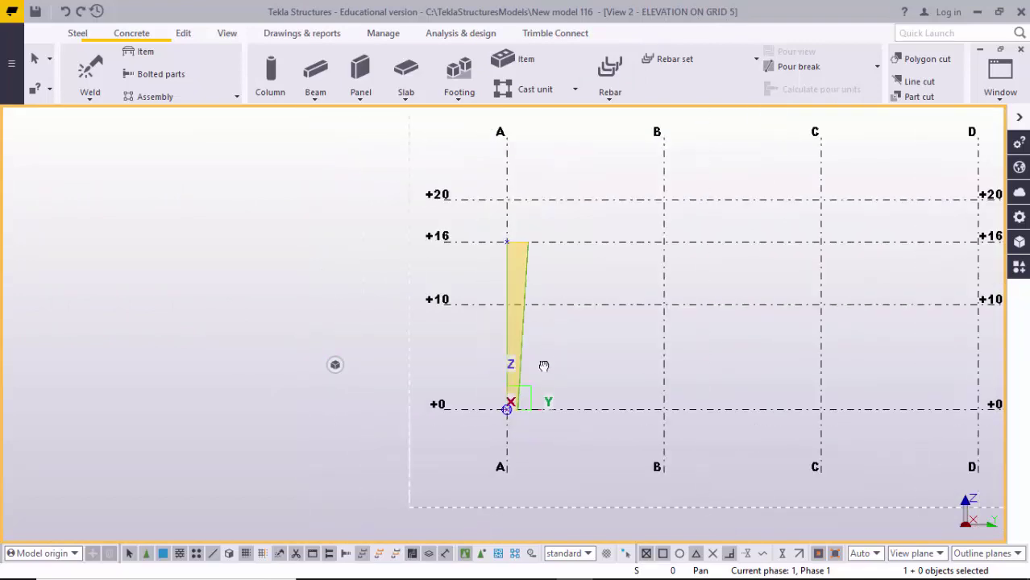
{"action": "middle_click_drag", "start_coordinate": [544, 366], "coordinate": [542, 356]}
{"action": "key", "text": "ctrl+Tab"}
{"action": "key", "text": "ctrl+Tab"}
{"action": "key", "text": "ctrl+Tab"}
{"action": "key", "text": "ctrl+Tab"}
{"action": "middle_click_drag", "start_coordinate": [564, 370], "coordinate": [523, 361]}
{"action": "scroll", "coordinate": [528, 367], "scroll_direction": "up", "scroll_amount": 2}
{"action": "key", "text": "ctrl+Tab"}
{"action": "scroll", "coordinate": [548, 345], "scroll_direction": "up", "scroll_amount": 5}
{"action": "scroll", "coordinate": [536, 368], "scroll_direction": "down", "scroll_amount": 2}
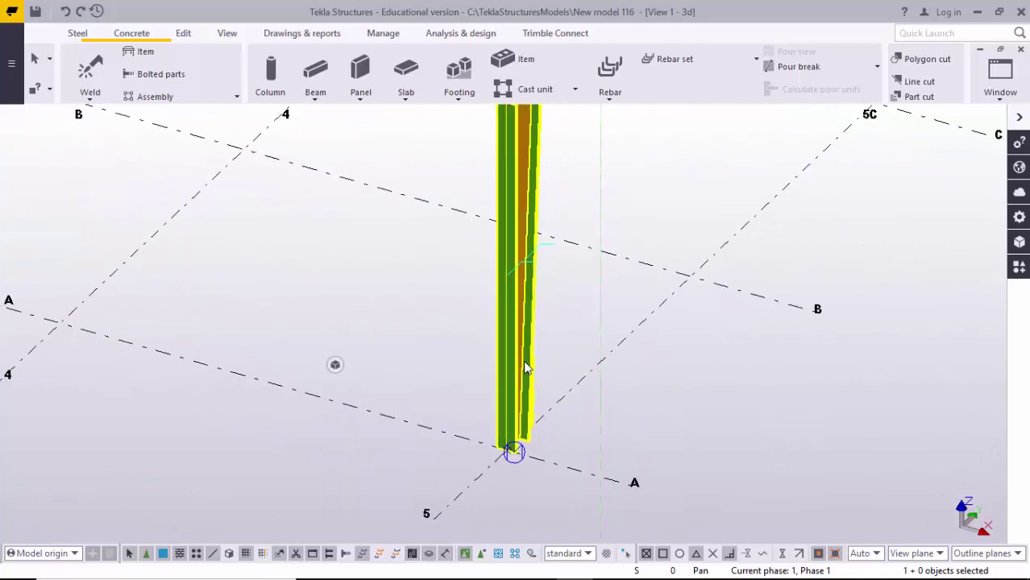
Set the 3D view's rotation point near the column, turn to its web side and redraw the view.
{"action": "key", "text": "v"}
{"action": "left_click", "coordinate": [570, 332]}
{"action": "middle_click_drag", "start_coordinate": [570, 331], "coordinate": [480, 325], "text": "ctrl"}
{"action": "scroll", "coordinate": [448, 274], "scroll_direction": "up", "scroll_amount": 4}
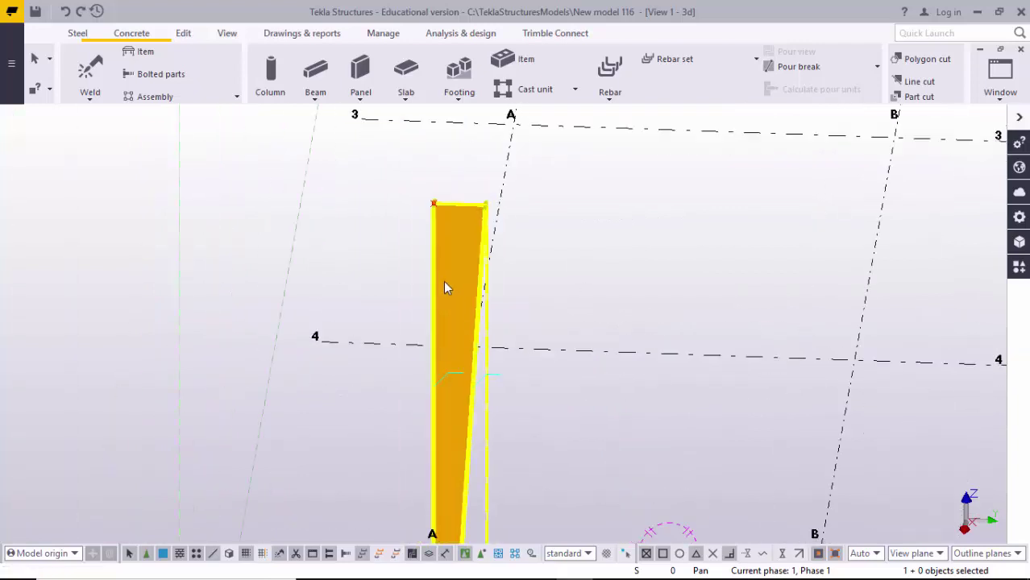
{"action": "right_click", "coordinate": [669, 203]}
{"action": "left_click", "coordinate": [717, 290]}
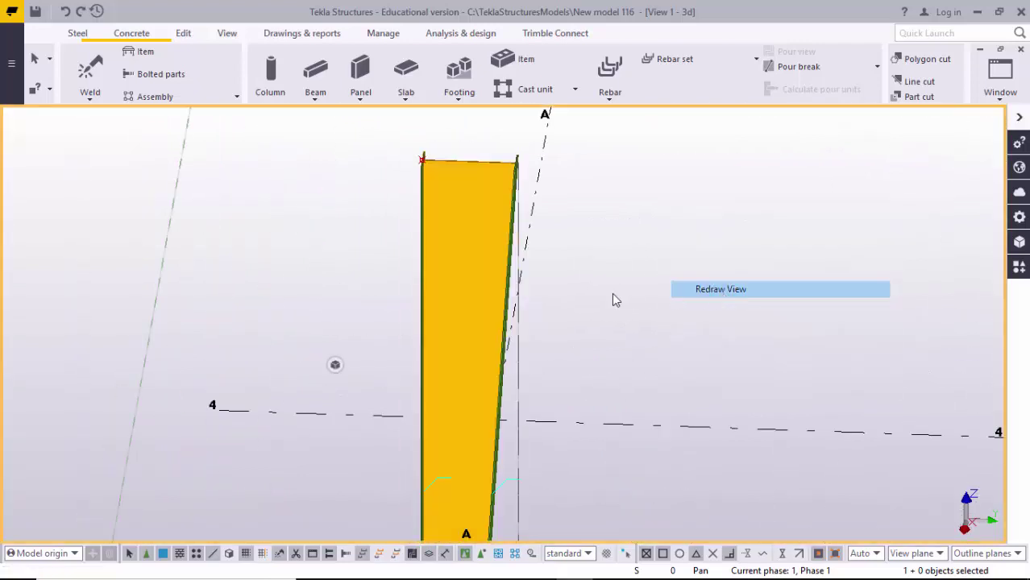
Examine the web and flanges at the column's upper end in the 3D view.
{"action": "mouse_move", "coordinate": [524, 288]}
{"action": "middle_mouse_down", "text": "ctrl"}
{"action": "mouse_move", "coordinate": [575, 320]}
{"action": "mouse_move", "coordinate": [812, 319]}
{"action": "middle_mouse_up", "text": "ctrl"}
{"action": "middle_click_drag", "start_coordinate": [538, 325], "coordinate": [497, 298], "text": "ctrl"}
{"action": "scroll", "coordinate": [517, 300], "scroll_direction": "up", "scroll_amount": 1}
{"action": "scroll", "coordinate": [511, 218], "scroll_direction": "up", "scroll_amount": 2}
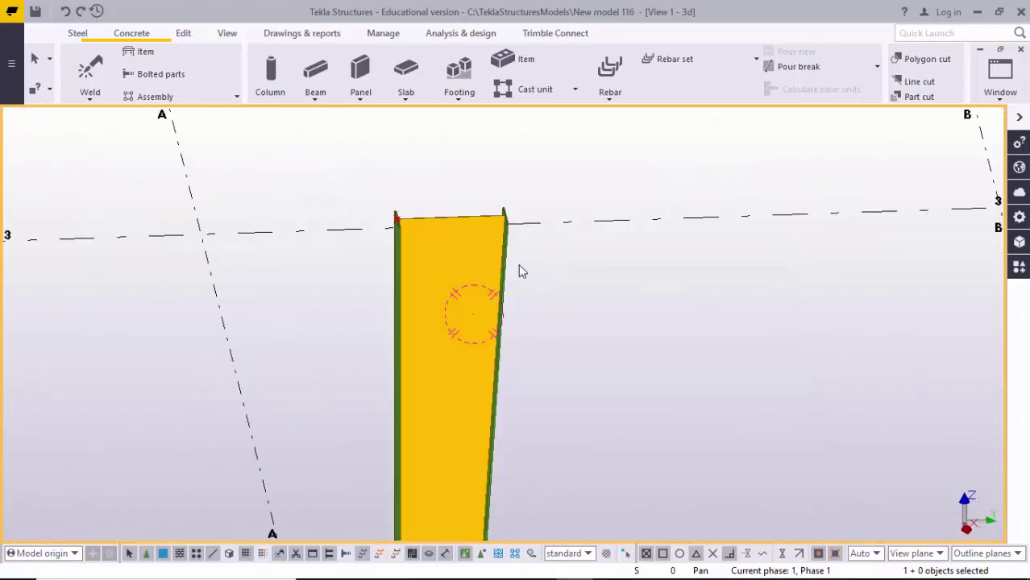
{"action": "scroll", "coordinate": [396, 220], "scroll_direction": "up", "scroll_amount": 5}
{"action": "scroll", "coordinate": [426, 266], "scroll_direction": "down", "scroll_amount": 4}
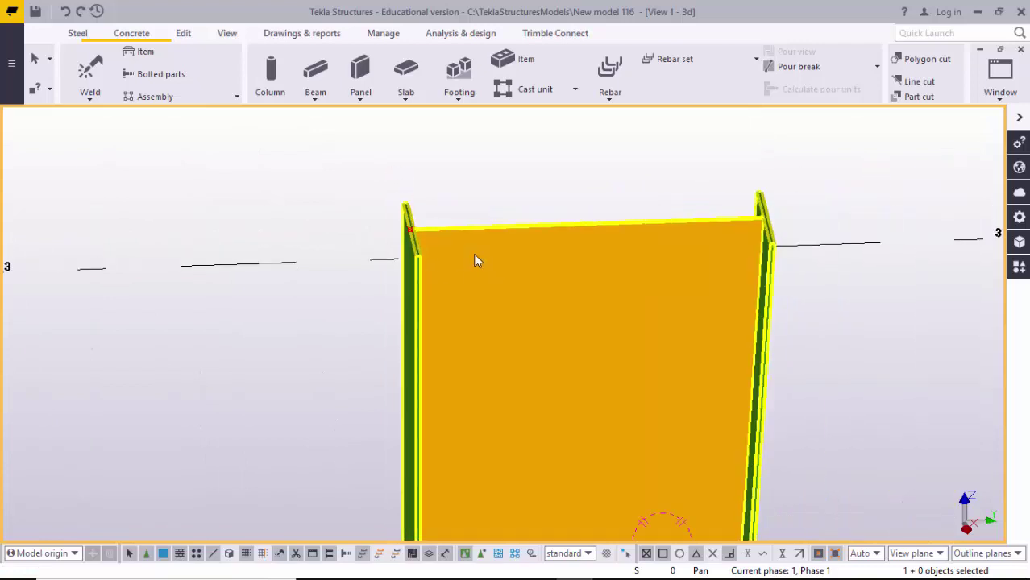
{"action": "scroll", "coordinate": [652, 266], "scroll_direction": "down", "scroll_amount": 3}
{"action": "middle_click_drag", "start_coordinate": [613, 265], "coordinate": [567, 242]}
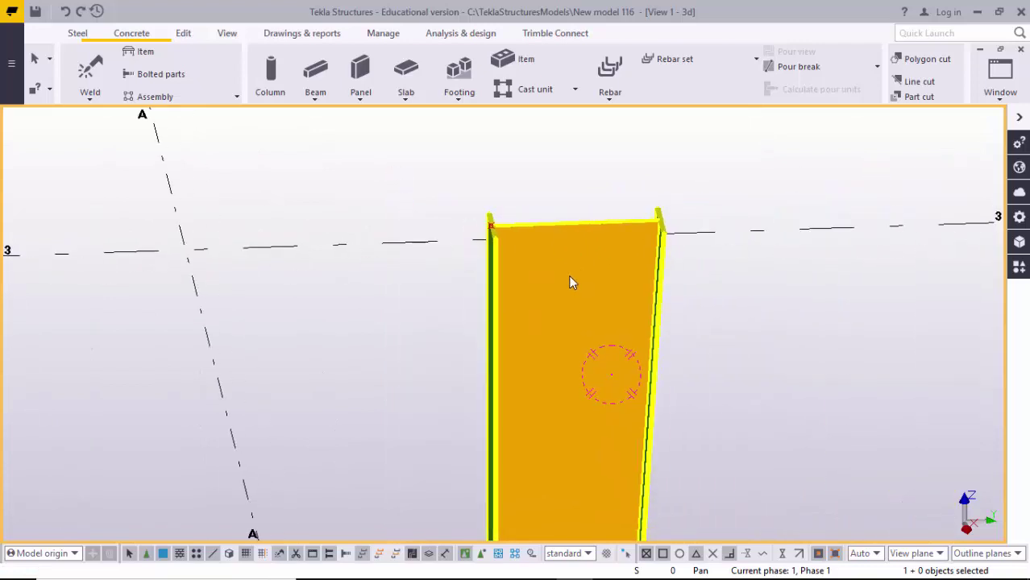
Review the column's PEB Member depth definitions and its flange and web part settings, then close the properties.
{"action": "double_click", "coordinate": [570, 278]}
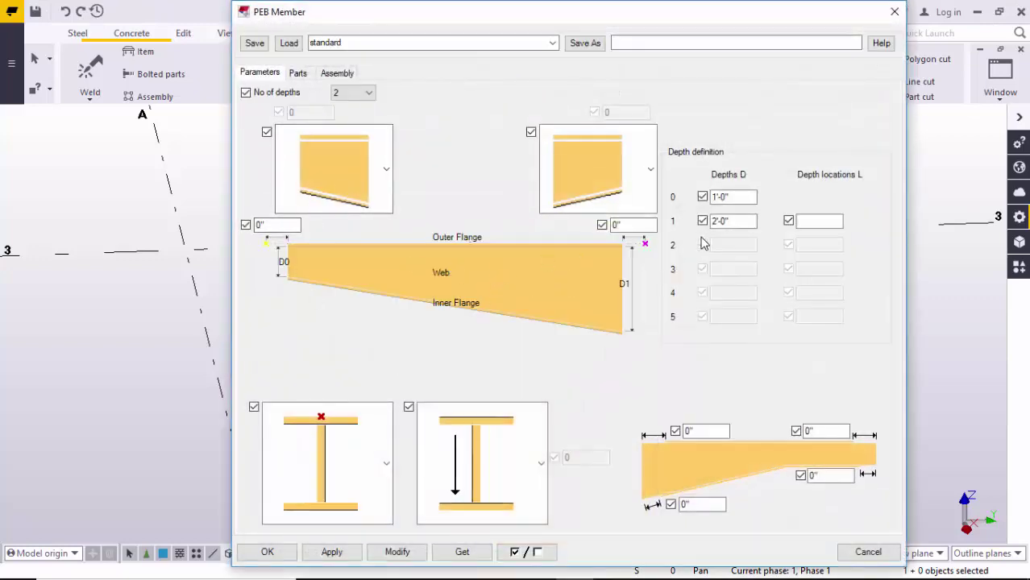
{"action": "double_click", "coordinate": [736, 197]}
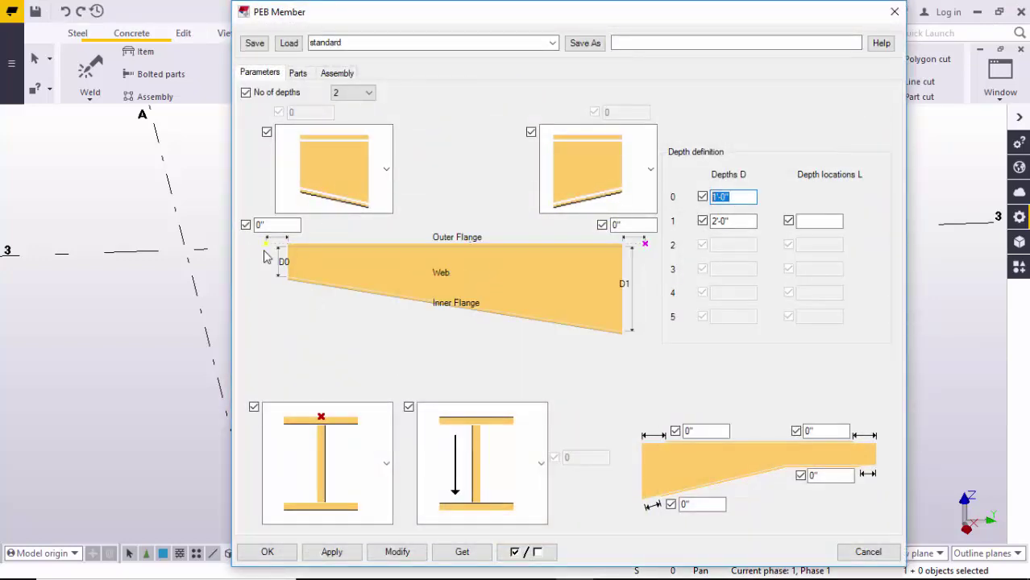
{"action": "double_click", "coordinate": [729, 221]}
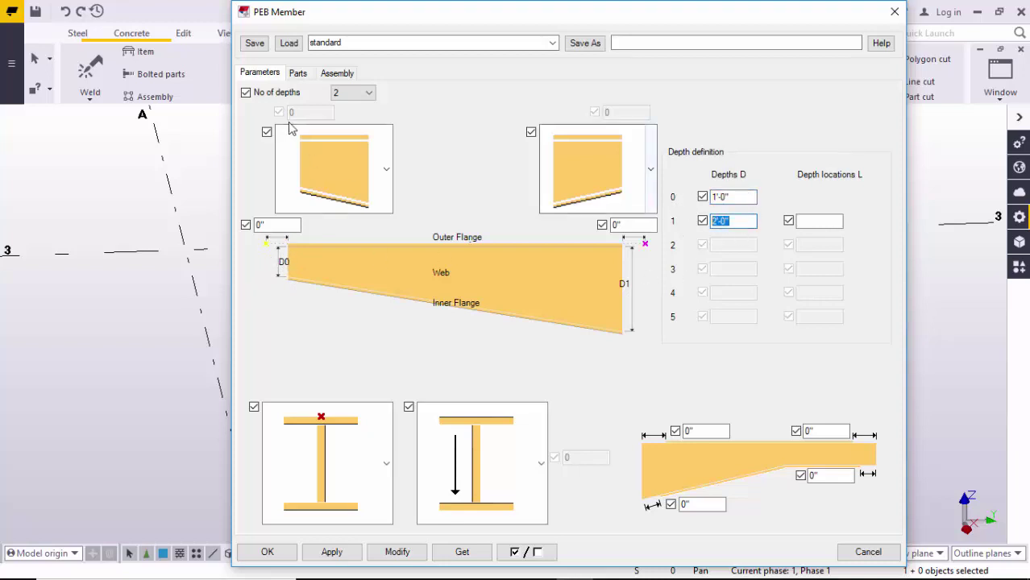
{"action": "left_click", "coordinate": [298, 74]}
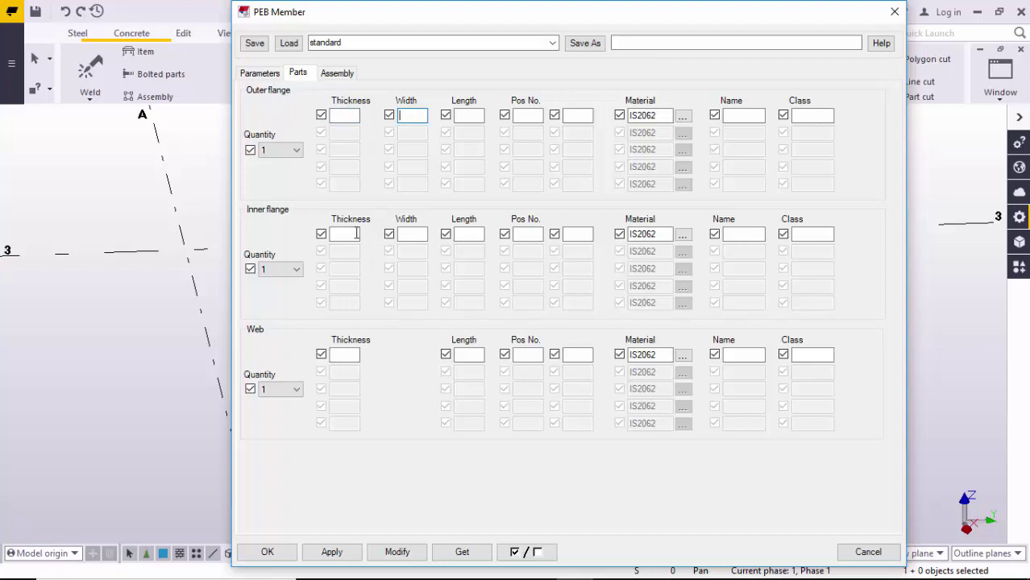
{"action": "left_click", "coordinate": [412, 234]}
{"action": "left_click", "coordinate": [895, 12]}
Examine the column's base at grid intersection A-5, closing the component property pane.
{"action": "scroll", "coordinate": [625, 218], "scroll_direction": "down", "scroll_amount": 2}
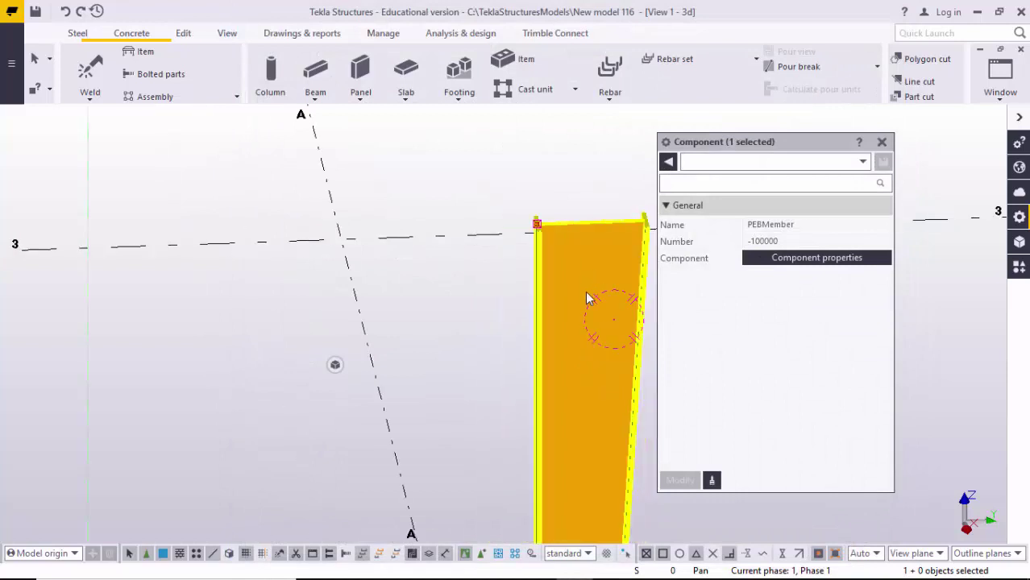
{"action": "scroll", "coordinate": [589, 299], "scroll_direction": "down", "scroll_amount": 2}
{"action": "middle_click_drag", "start_coordinate": [588, 299], "coordinate": [439, 170]}
{"action": "middle_click_drag", "start_coordinate": [417, 306], "coordinate": [405, 156]}
{"action": "scroll", "coordinate": [402, 444], "scroll_direction": "up", "scroll_amount": 5}
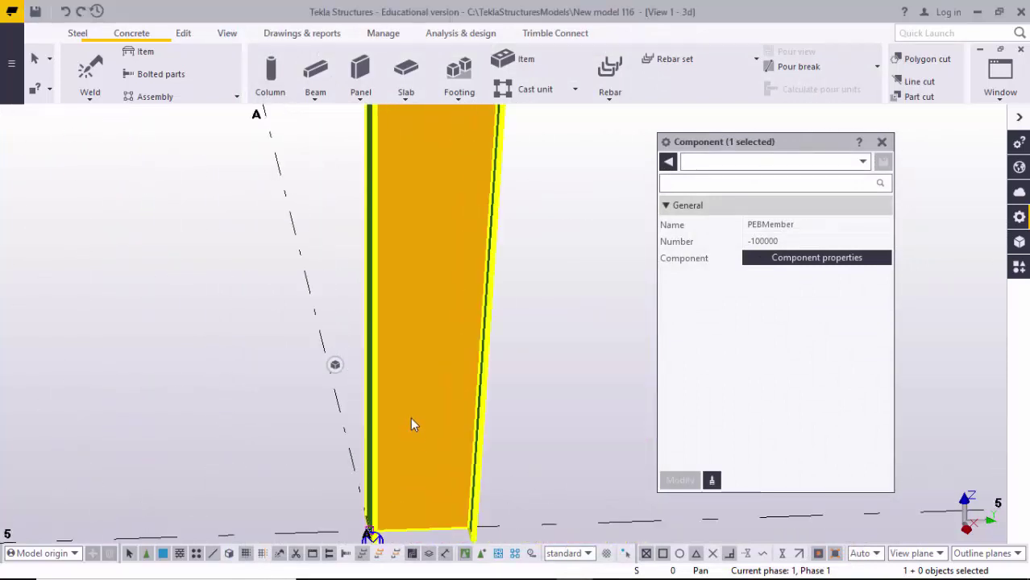
{"action": "left_click", "coordinate": [882, 141]}
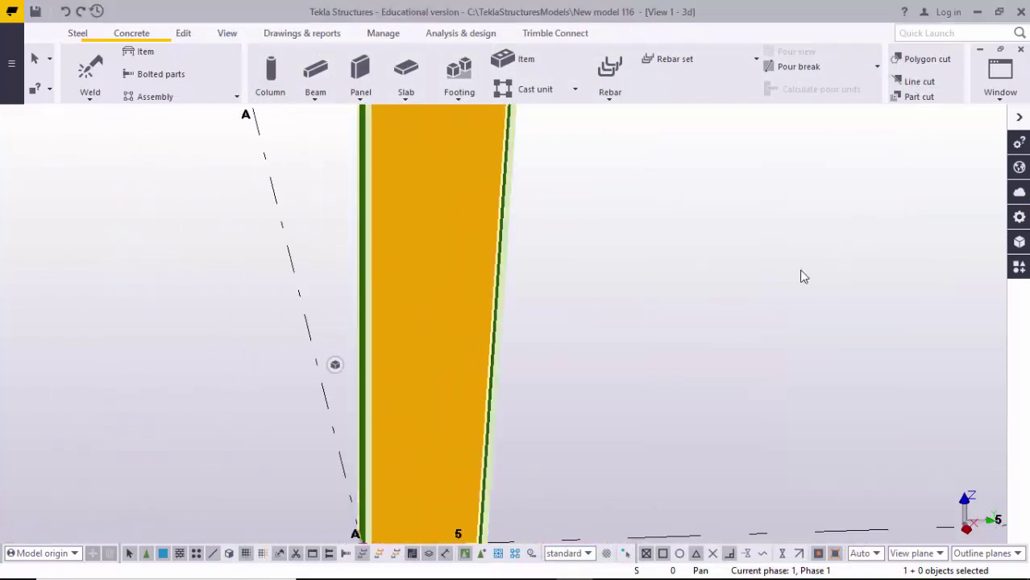
{"action": "scroll", "coordinate": [637, 283], "scroll_direction": "down", "scroll_amount": 3}
{"action": "scroll", "coordinate": [556, 286], "scroll_direction": "up", "scroll_amount": 3}
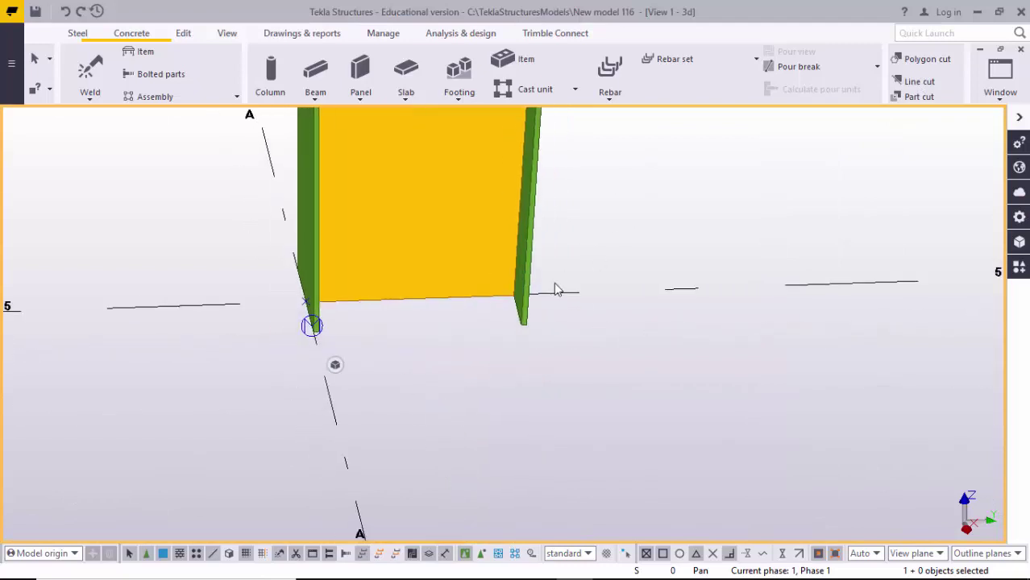
{"action": "scroll", "coordinate": [554, 284], "scroll_direction": "down", "scroll_amount": 3}
{"action": "scroll", "coordinate": [516, 306], "scroll_direction": "down", "scroll_amount": 5}
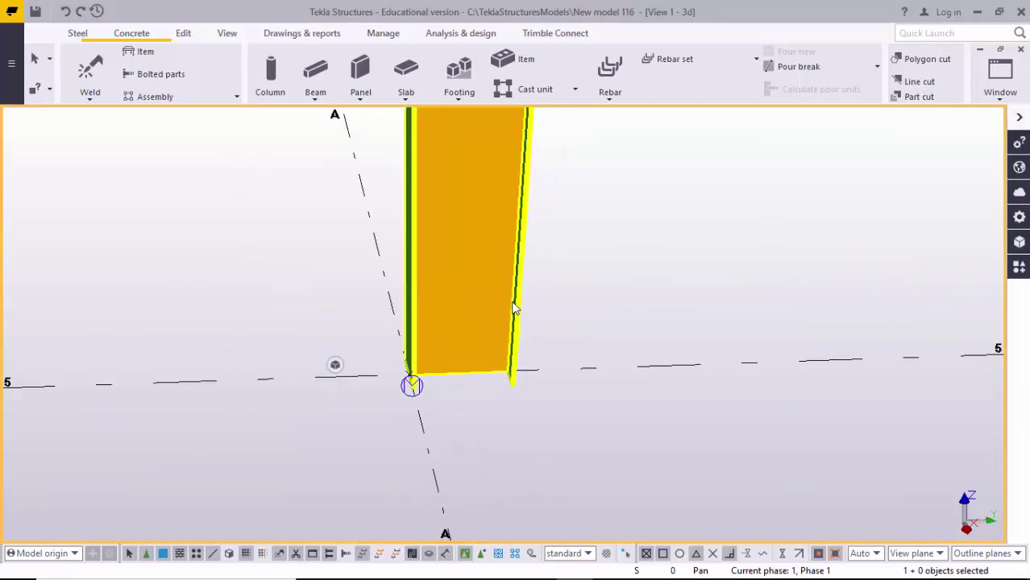
Move the tapered column from its base midpoint to the intersection of grid A and level +0 in the grid 5 elevation.
{"action": "scroll", "coordinate": [492, 342], "scroll_direction": "up", "scroll_amount": 5}
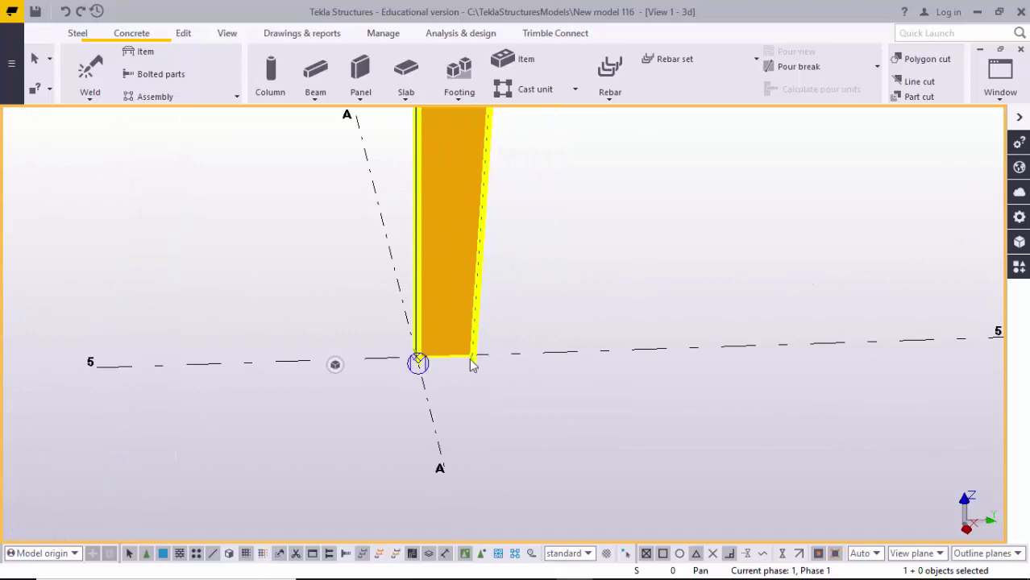
{"action": "scroll", "coordinate": [466, 365], "scroll_direction": "up", "scroll_amount": 2}
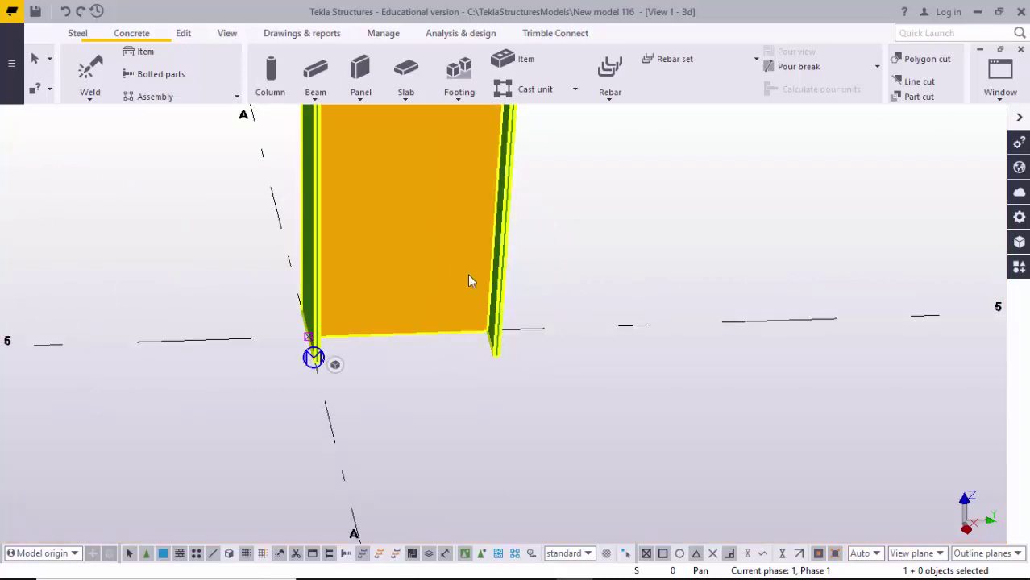
{"action": "right_click", "coordinate": [456, 244]}
{"action": "left_click", "coordinate": [518, 289]}
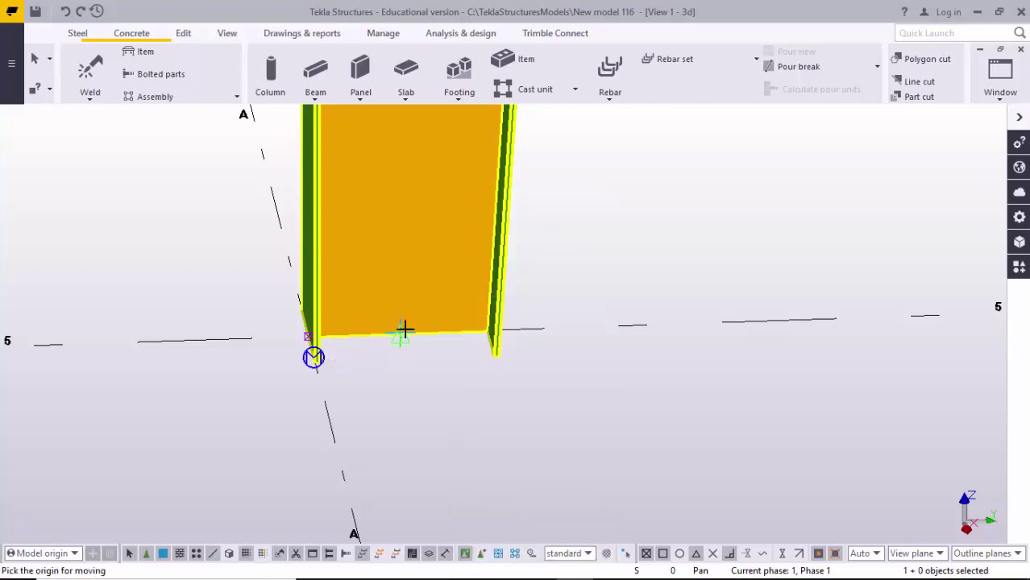
{"action": "scroll", "coordinate": [404, 329], "scroll_direction": "up", "scroll_amount": 1}
{"action": "scroll", "coordinate": [400, 335], "scroll_direction": "up", "scroll_amount": 1}
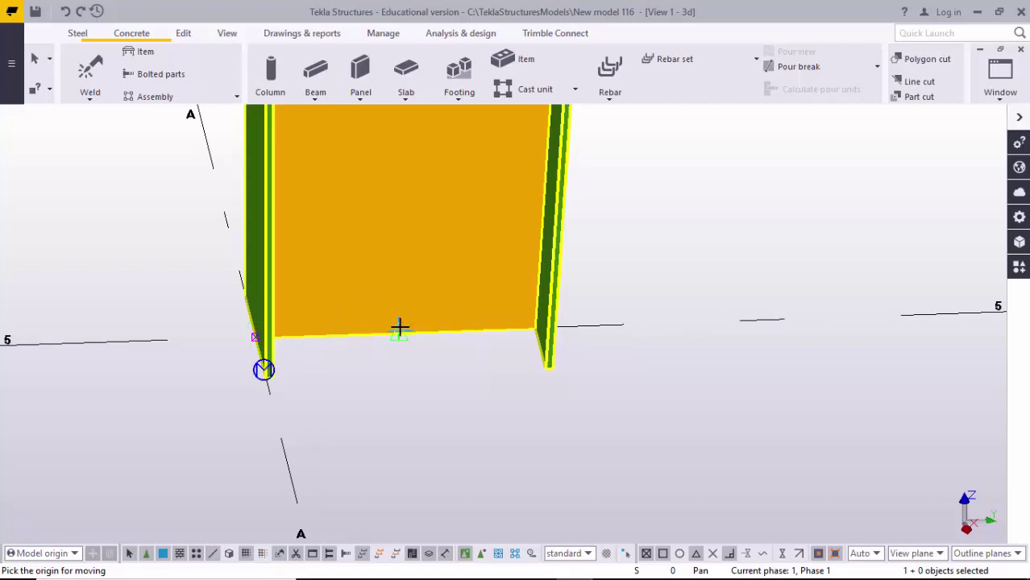
{"action": "key", "text": "ctrl+Tab"}
{"action": "middle_click_drag", "start_coordinate": [491, 398], "coordinate": [472, 287]}
{"action": "scroll", "coordinate": [452, 360], "scroll_direction": "up", "scroll_amount": 3}
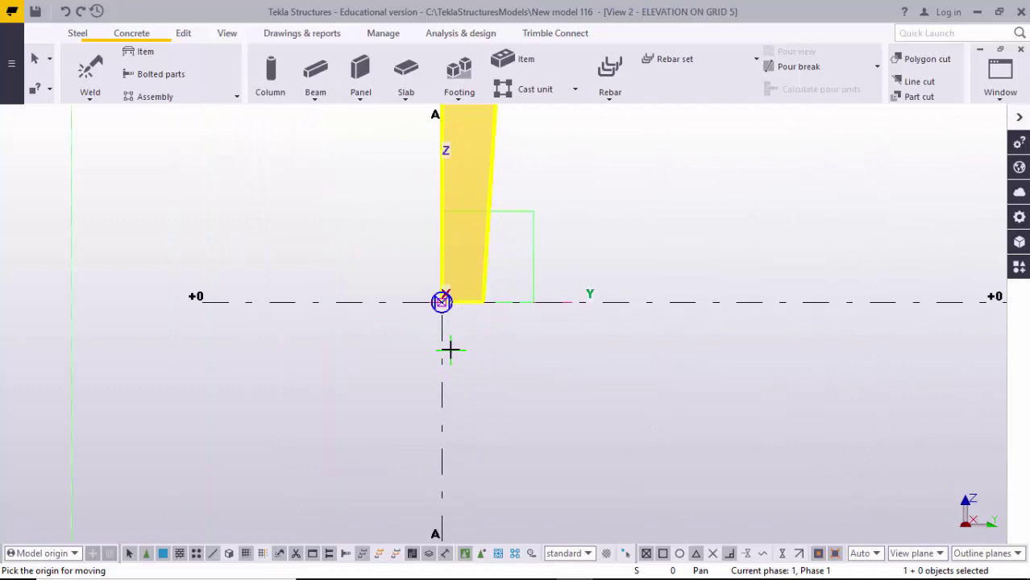
{"action": "scroll", "coordinate": [450, 294], "scroll_direction": "up", "scroll_amount": 2}
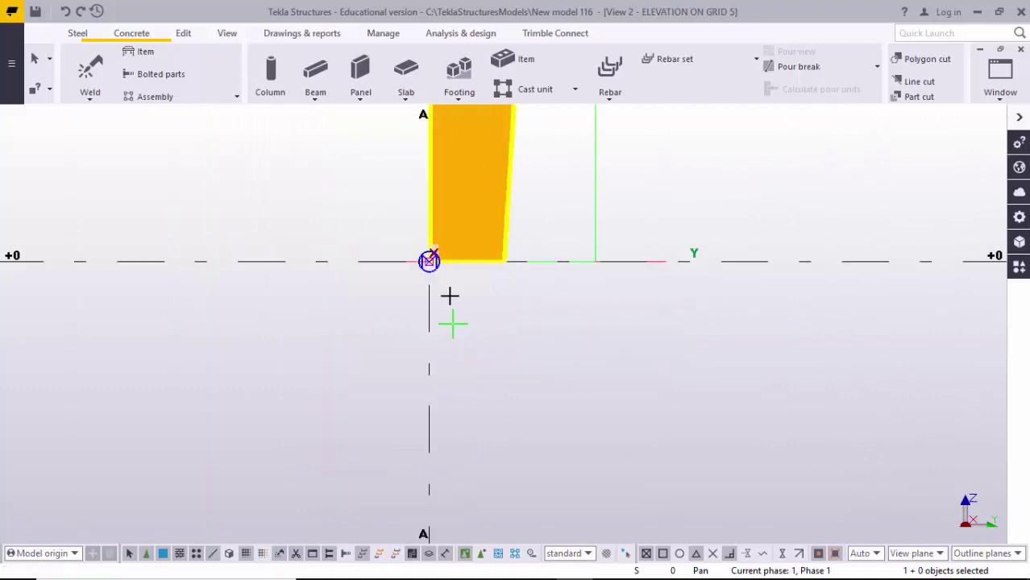
{"action": "left_click", "coordinate": [473, 254]}
{"action": "scroll", "coordinate": [413, 269], "scroll_direction": "up", "scroll_amount": 2}
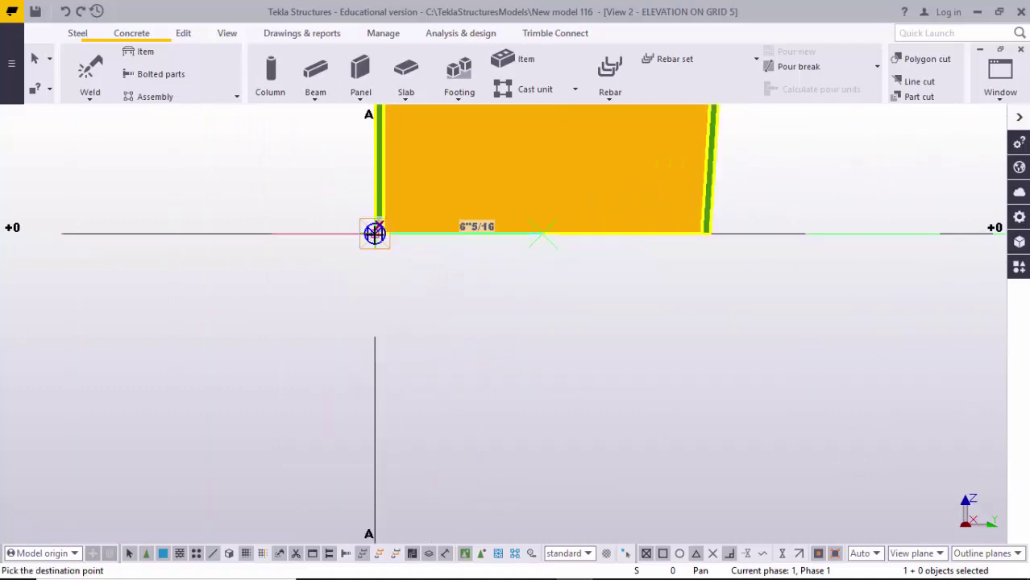
{"action": "left_click", "coordinate": [375, 233]}
{"action": "scroll", "coordinate": [386, 272], "scroll_direction": "down", "scroll_amount": 3}
{"action": "middle_click_drag", "start_coordinate": [386, 271], "coordinate": [395, 443]}
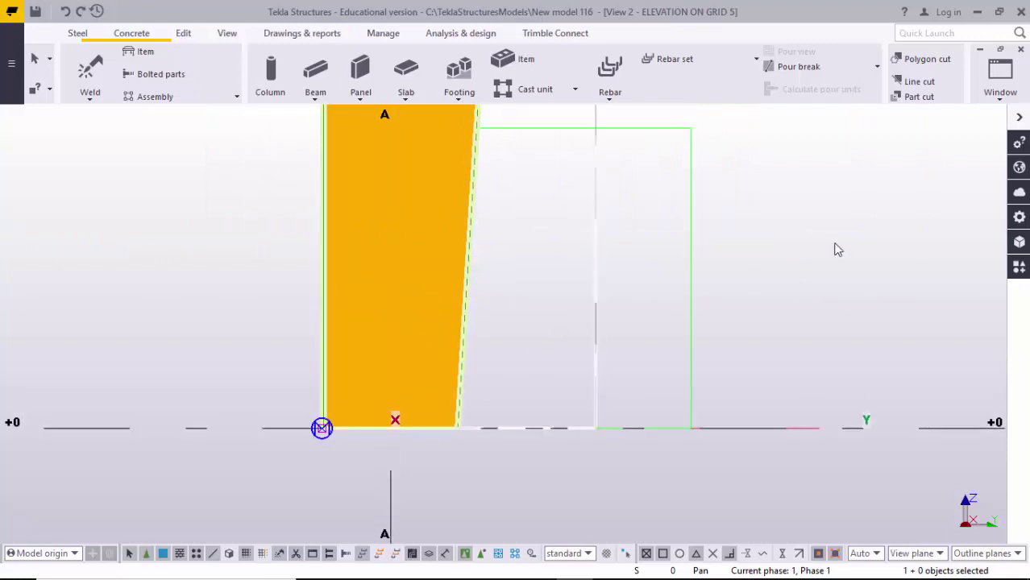
Return to the 3D view, redraw it and examine the moved column's base at grid intersection A-5.
{"action": "right_click", "coordinate": [764, 202]}
{"action": "left_click", "coordinate": [794, 267]}
{"action": "scroll", "coordinate": [550, 318], "scroll_direction": "down", "scroll_amount": 3}
{"action": "key", "text": "ctrl+Tab"}
{"action": "middle_click_drag", "start_coordinate": [514, 183], "coordinate": [587, 283]}
{"action": "scroll", "coordinate": [681, 299], "scroll_direction": "down", "scroll_amount": 3}
{"action": "right_click", "coordinate": [792, 214]}
{"action": "left_click", "coordinate": [809, 225]}
{"action": "scroll", "coordinate": [737, 297], "scroll_direction": "down", "scroll_amount": 2}
{"action": "middle_click_drag", "start_coordinate": [738, 298], "coordinate": [708, 380]}
{"action": "right_click", "coordinate": [769, 223]}
{"action": "left_click", "coordinate": [809, 304]}
{"action": "scroll", "coordinate": [634, 375], "scroll_direction": "up", "scroll_amount": 3}
{"action": "middle_click_drag", "start_coordinate": [634, 420], "coordinate": [564, 409], "text": "ctrl"}
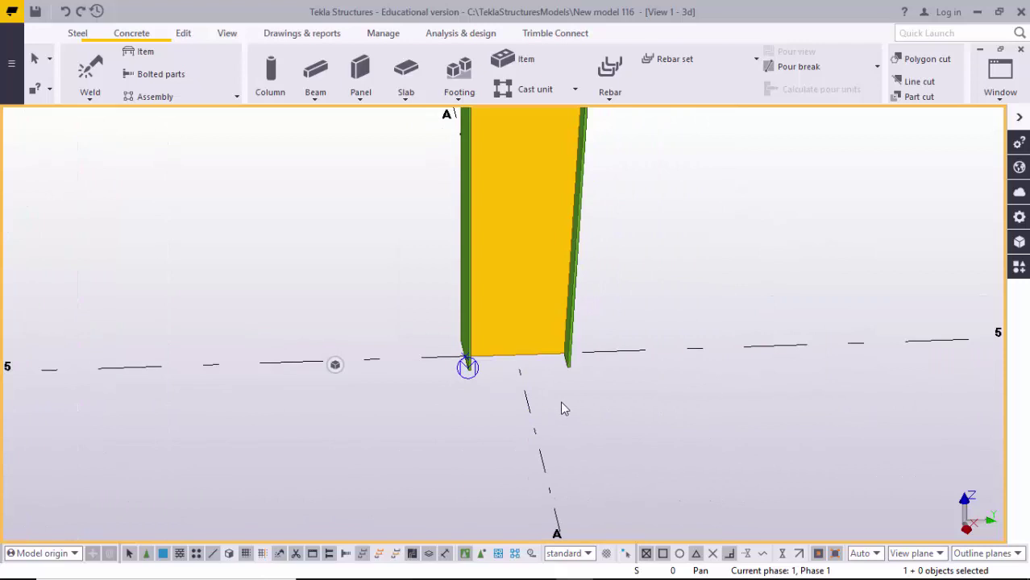
Add a PEB Base Plate to the column at its base midpoint and redraw the 3D view.
{"action": "key", "text": "ctrl+f"}
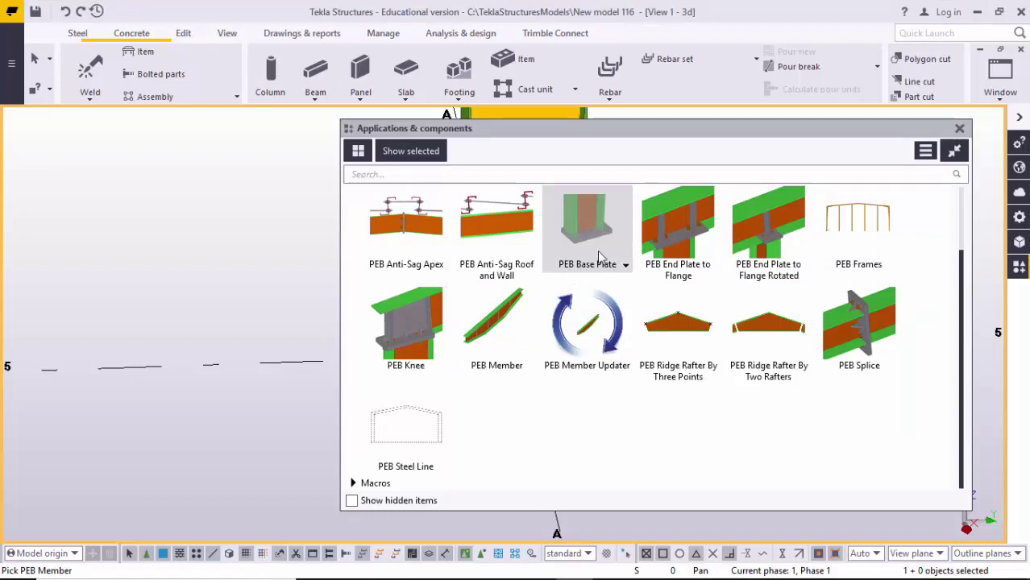
{"action": "left_click", "coordinate": [960, 129]}
{"action": "middle_click_drag", "start_coordinate": [646, 304], "coordinate": [641, 397]}
{"action": "scroll", "coordinate": [641, 398], "scroll_direction": "down", "scroll_amount": 1}
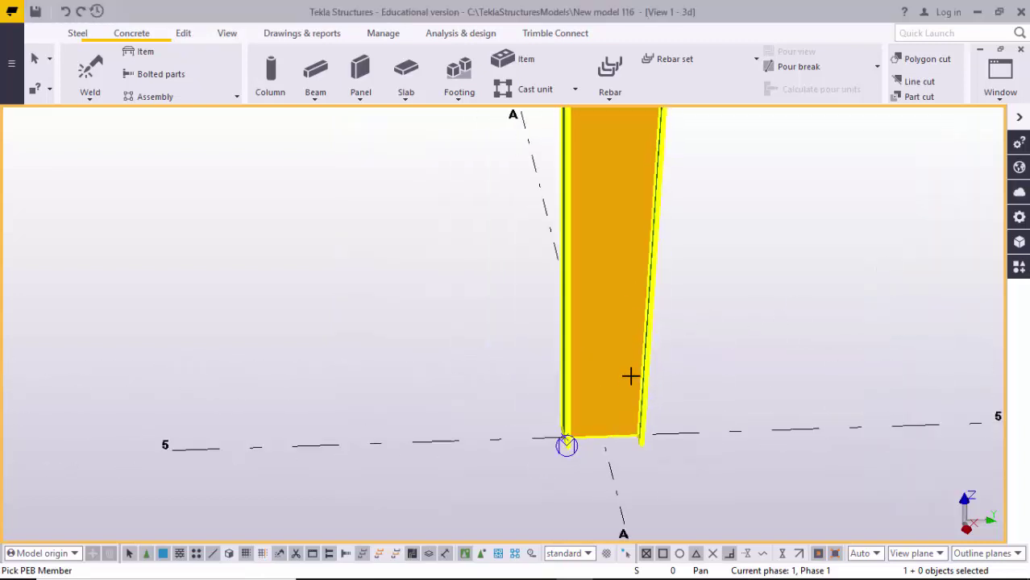
{"action": "left_click", "coordinate": [653, 235]}
{"action": "scroll", "coordinate": [606, 424], "scroll_direction": "up", "scroll_amount": 2}
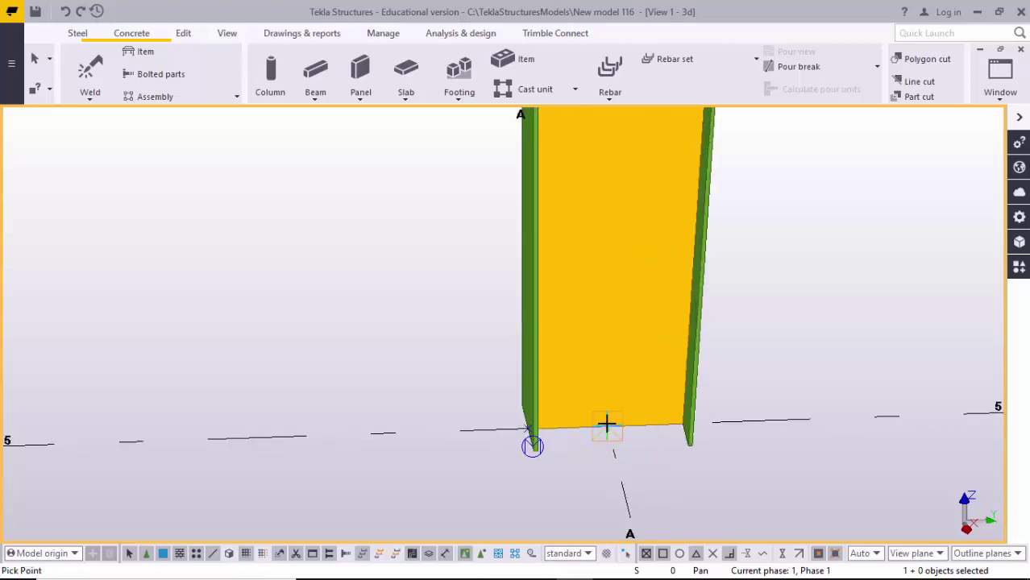
{"action": "left_click", "coordinate": [607, 424]}
{"action": "scroll", "coordinate": [809, 226], "scroll_direction": "down", "scroll_amount": 2}
{"action": "right_click", "coordinate": [811, 229]}
{"action": "left_click", "coordinate": [827, 239]}
{"action": "right_click", "coordinate": [796, 230]}
{"action": "left_click", "coordinate": [820, 316]}
Examine the base plate's bolts and triangular stiffeners around the column in the 3D view.
{"action": "scroll", "coordinate": [649, 347], "scroll_direction": "down", "scroll_amount": 1}
{"action": "middle_click_drag", "start_coordinate": [588, 359], "coordinate": [601, 376], "text": "ctrl"}
{"action": "scroll", "coordinate": [662, 356], "scroll_direction": "up", "scroll_amount": 4}
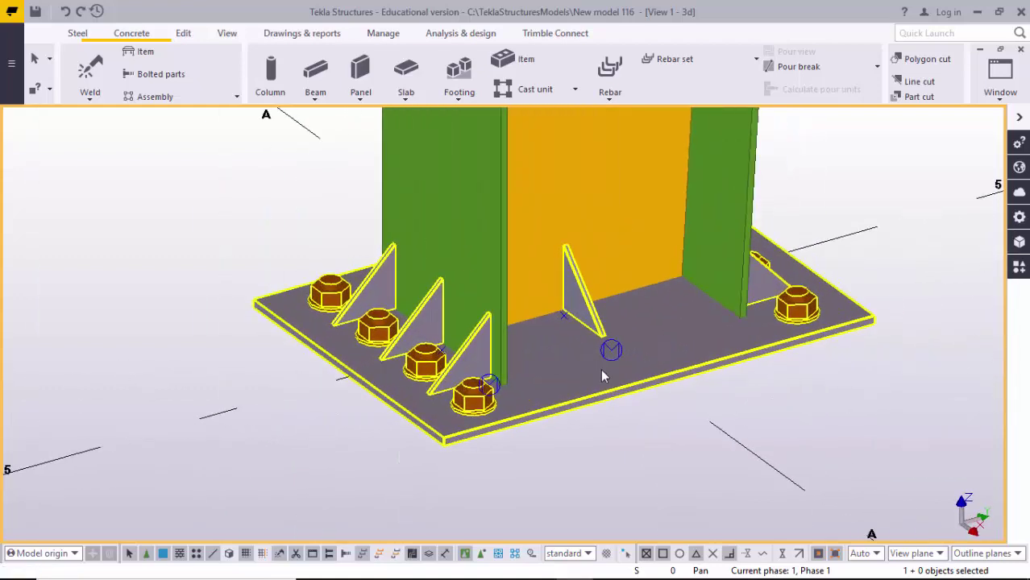
{"action": "scroll", "coordinate": [612, 391], "scroll_direction": "up", "scroll_amount": 1}
{"action": "scroll", "coordinate": [652, 308], "scroll_direction": "down", "scroll_amount": 3}
{"action": "scroll", "coordinate": [561, 259], "scroll_direction": "up", "scroll_amount": 2}
{"action": "scroll", "coordinate": [564, 455], "scroll_direction": "up", "scroll_amount": 2}
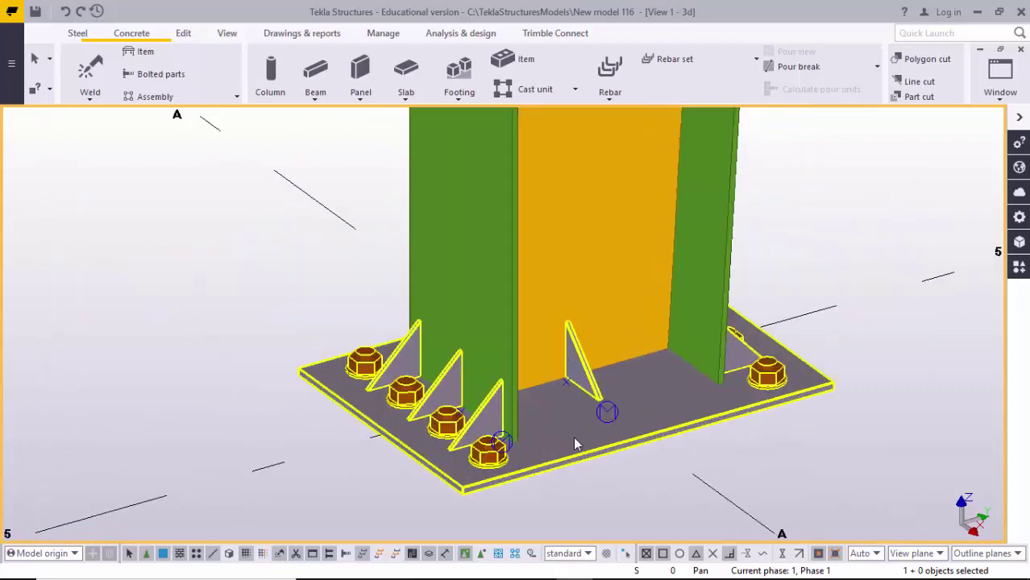
{"action": "middle_click_drag", "start_coordinate": [560, 434], "coordinate": [514, 394]}
{"action": "scroll", "coordinate": [371, 391], "scroll_direction": "up", "scroll_amount": 3}
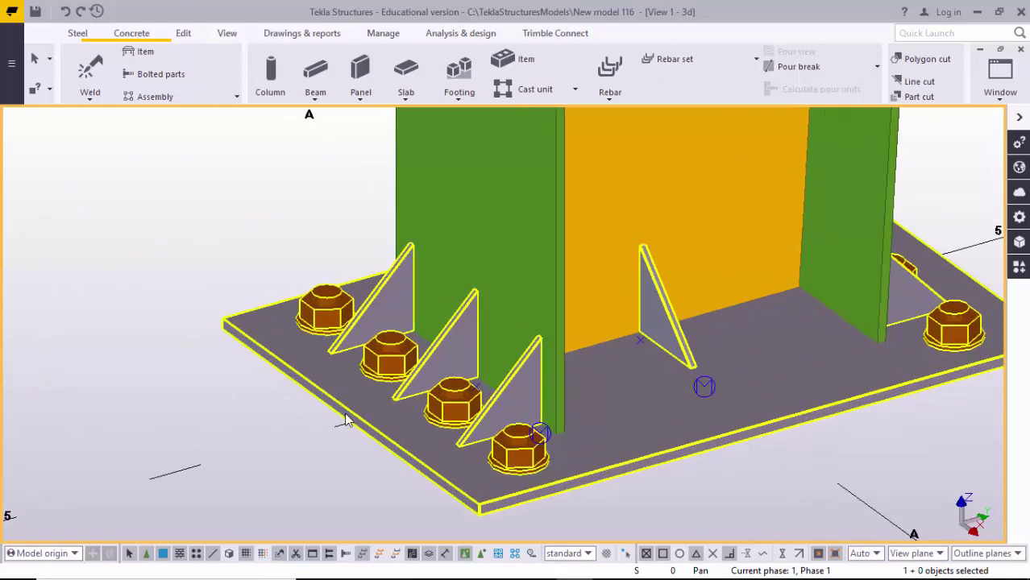
{"action": "scroll", "coordinate": [349, 390], "scroll_direction": "down", "scroll_amount": 2}
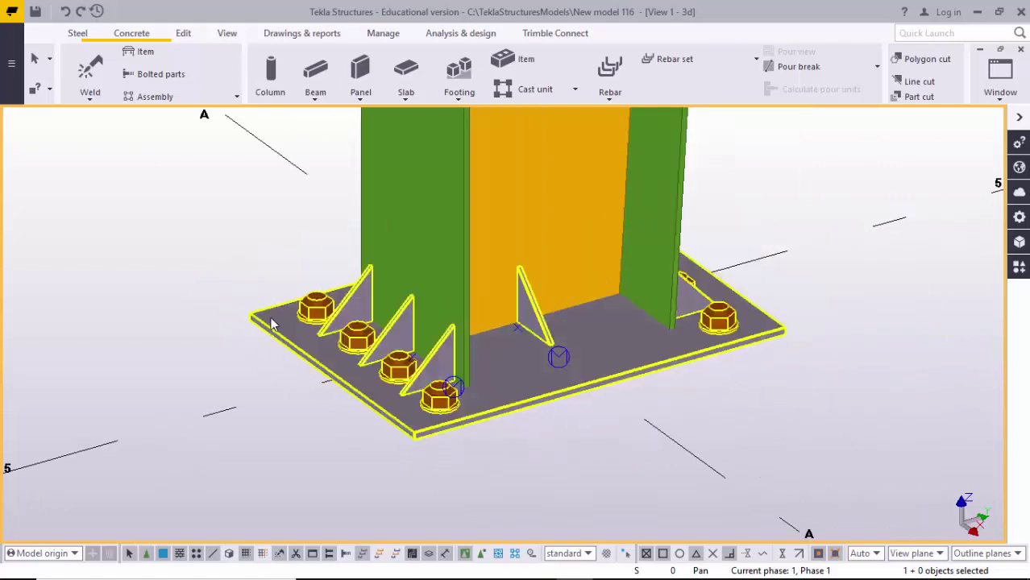
{"action": "middle_click_drag", "start_coordinate": [398, 479], "coordinate": [519, 395], "text": "ctrl"}
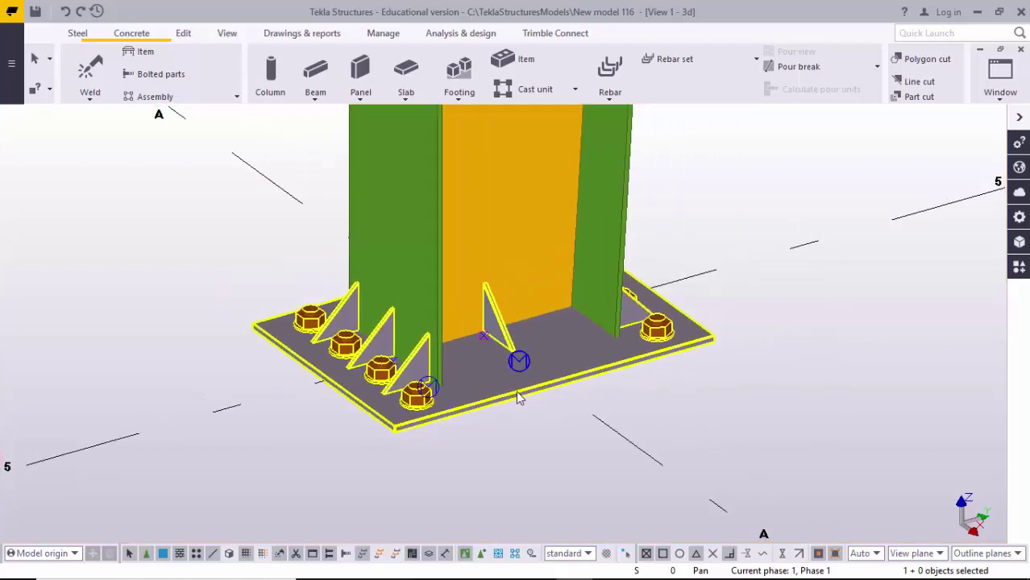
Open the PEB Base plate properties and arrange the dialog so the base connection stays in view beside it.
{"action": "double_click", "coordinate": [529, 407]}
{"action": "left_click_drag", "start_coordinate": [347, 24], "coordinate": [789, 25]}
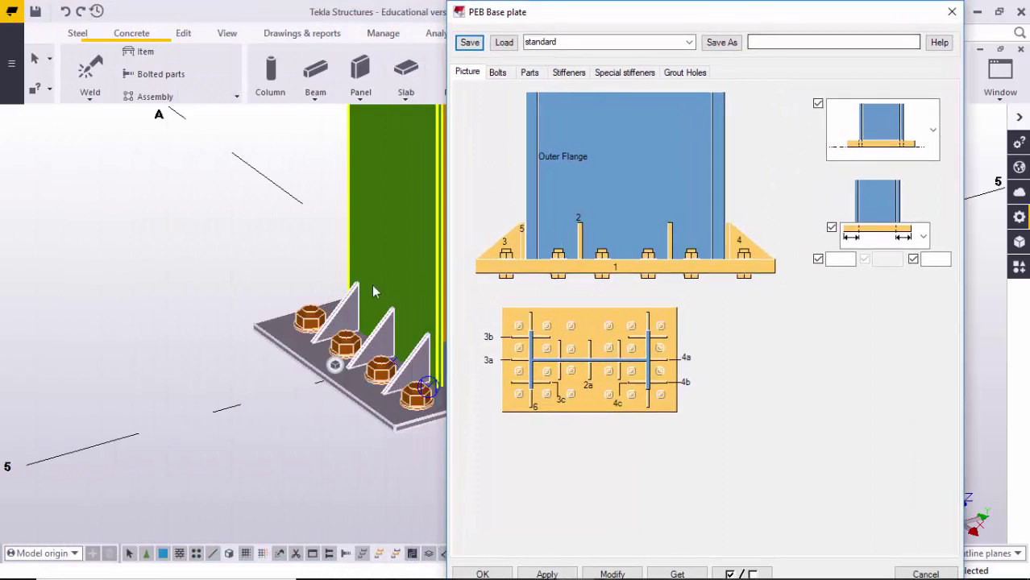
{"action": "middle_click_drag", "start_coordinate": [426, 358], "coordinate": [252, 312]}
{"action": "scroll", "coordinate": [251, 313], "scroll_direction": "down", "scroll_amount": 2}
{"action": "scroll", "coordinate": [335, 364], "scroll_direction": "up", "scroll_amount": 5}
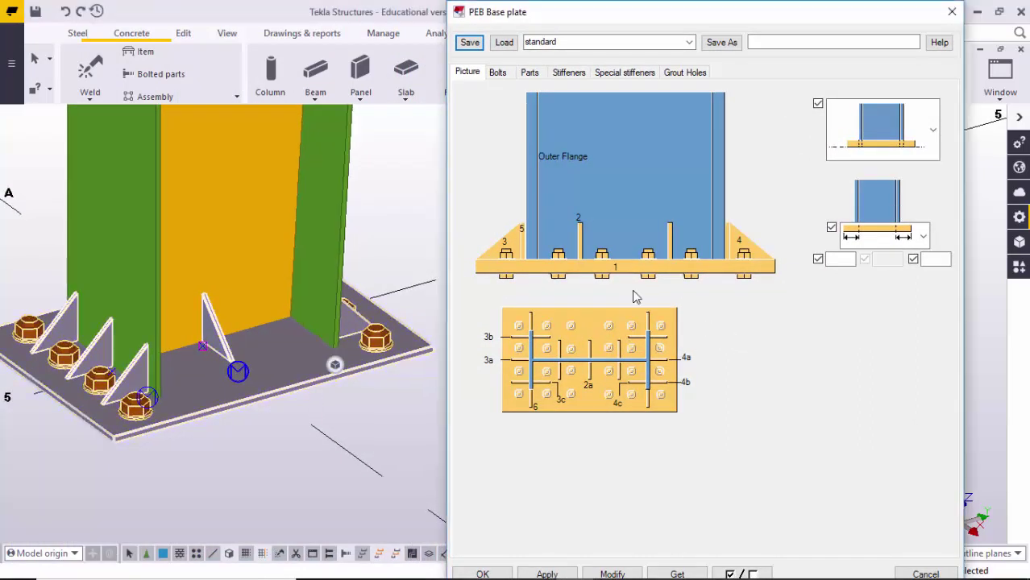
Review the base plate's bolt settings and available bolt diameters against the modeled bolts.
{"action": "left_click", "coordinate": [497, 73]}
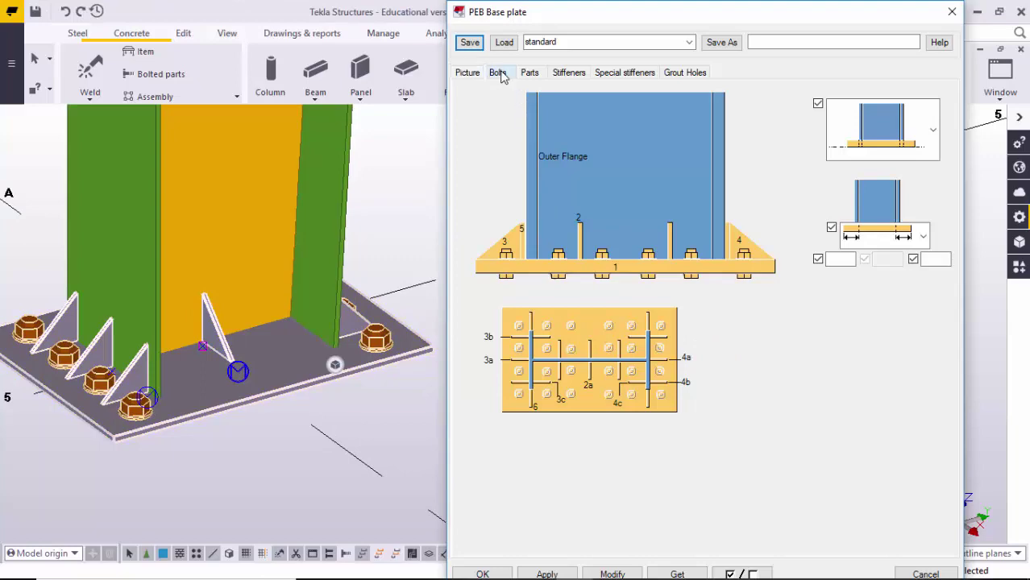
{"action": "middle_click_drag", "start_coordinate": [257, 321], "coordinate": [303, 311]}
{"action": "scroll", "coordinate": [174, 403], "scroll_direction": "up", "scroll_amount": 6}
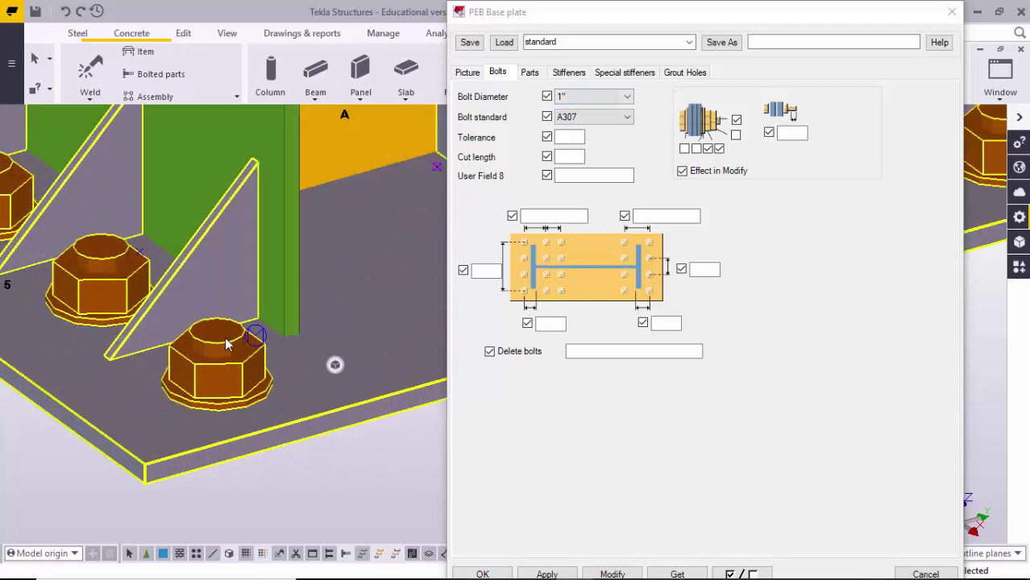
{"action": "scroll", "coordinate": [215, 335], "scroll_direction": "down", "scroll_amount": 3}
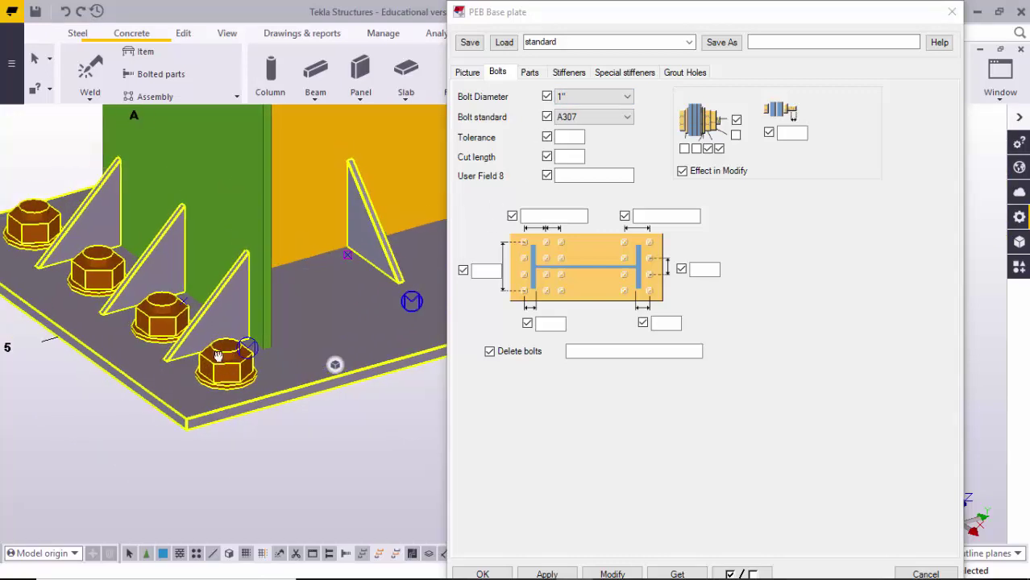
{"action": "left_click", "coordinate": [622, 96]}
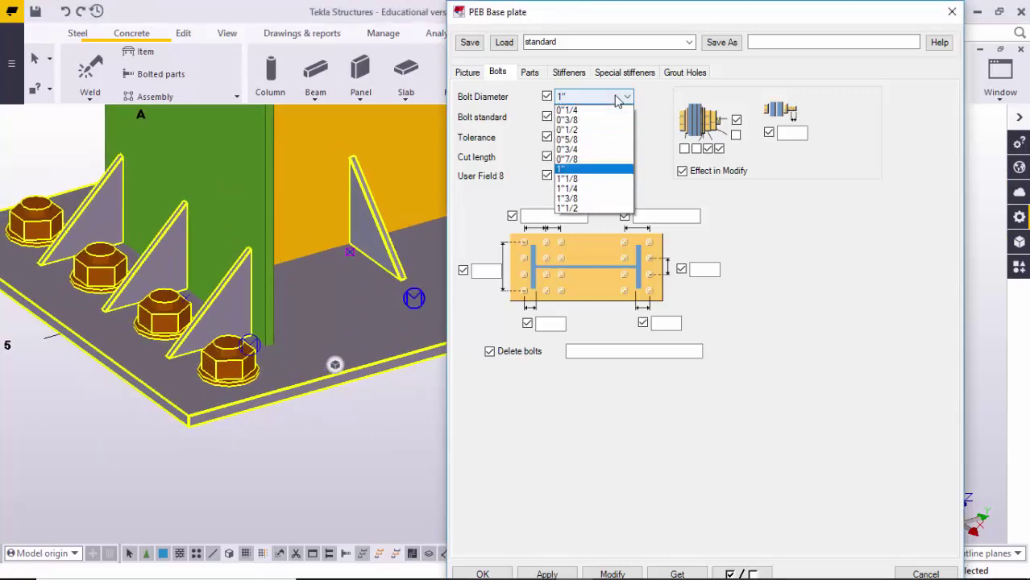
{"action": "left_click", "coordinate": [598, 100]}
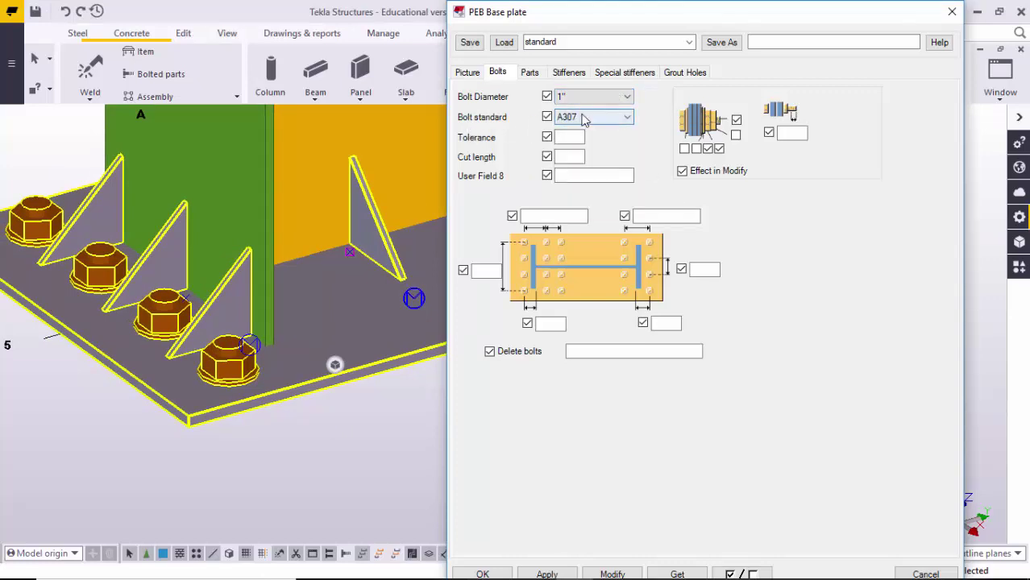
Try bolt standard A325N for the base plate, restore A307 and review the other available standards.
{"action": "left_click", "coordinate": [627, 118]}
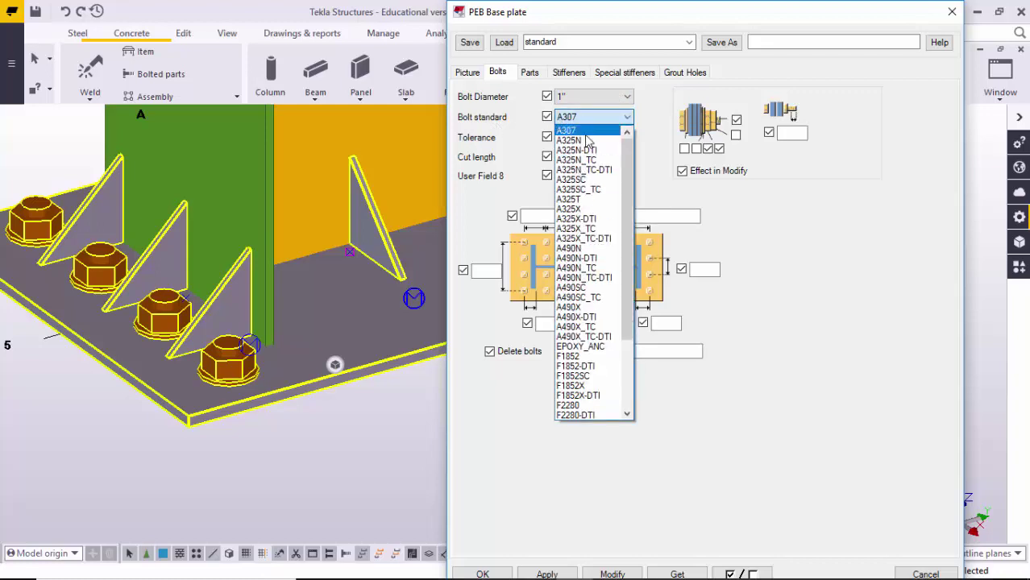
{"action": "left_click", "coordinate": [587, 140]}
{"action": "left_click", "coordinate": [591, 119]}
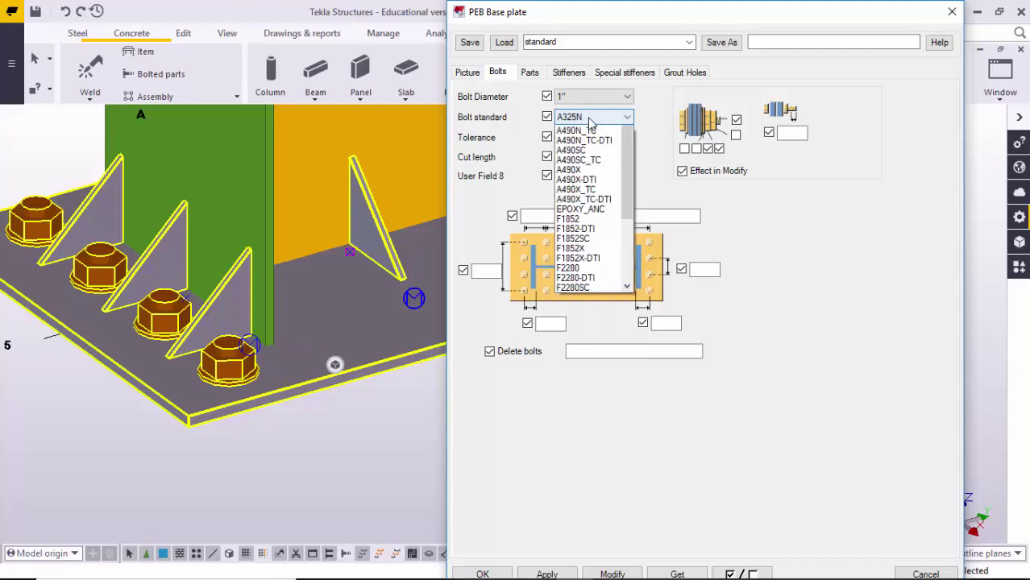
{"action": "scroll", "coordinate": [591, 141], "scroll_direction": "up", "scroll_amount": 1}
{"action": "left_click", "coordinate": [577, 131]}
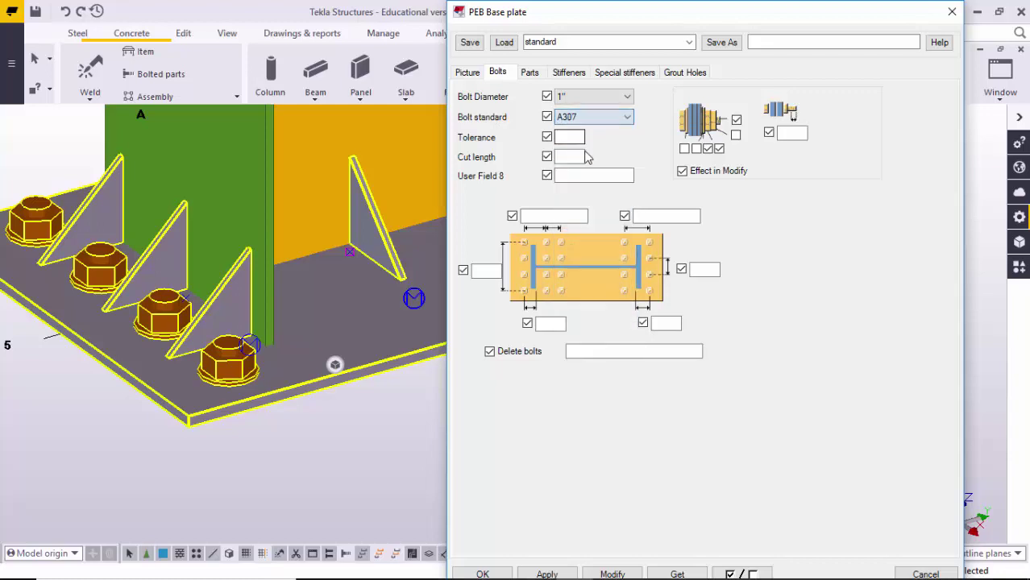
{"action": "left_click", "coordinate": [593, 117]}
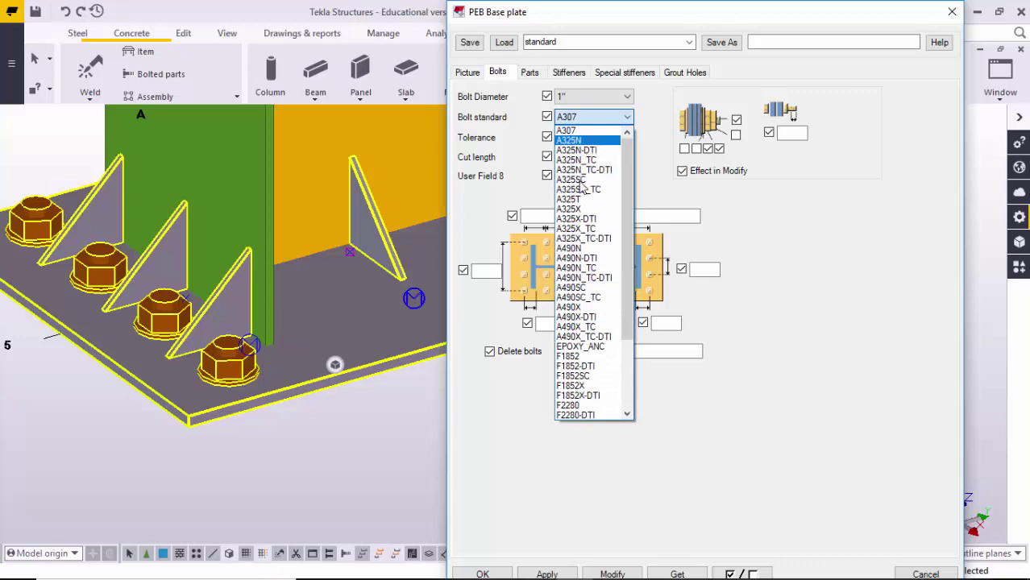
{"action": "left_click", "coordinate": [627, 118]}
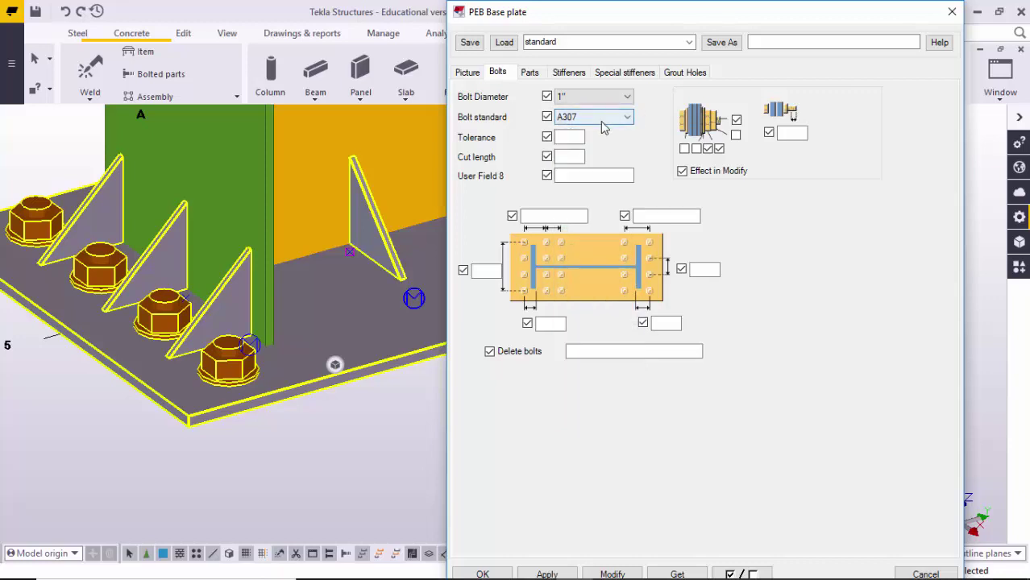
Review the bolt tolerance, cut length and User Field 8 entries for the base plate.
{"action": "scroll", "coordinate": [333, 296], "scroll_direction": "down", "scroll_amount": 3}
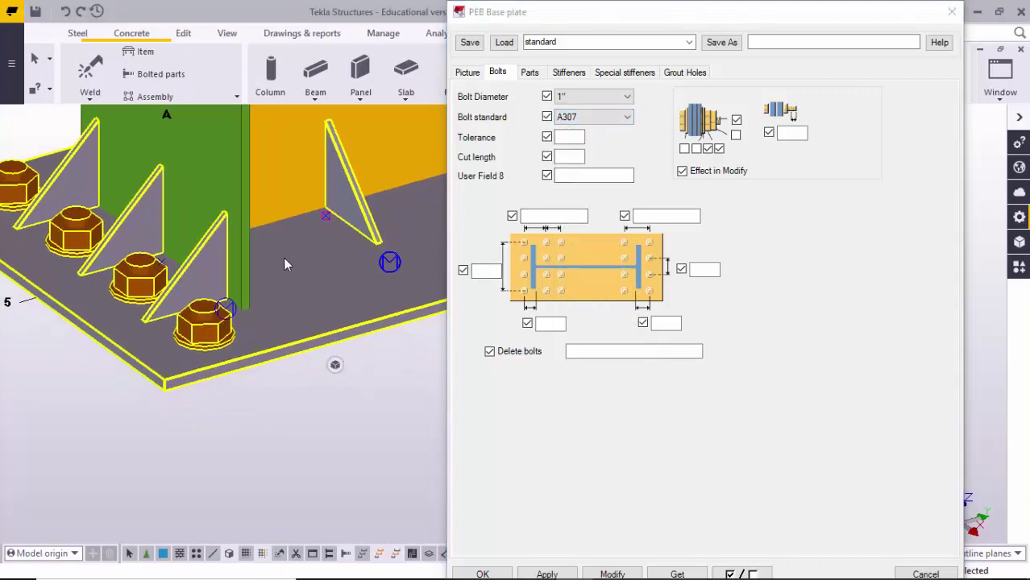
{"action": "left_click", "coordinate": [570, 139]}
{"action": "left_click", "coordinate": [572, 157]}
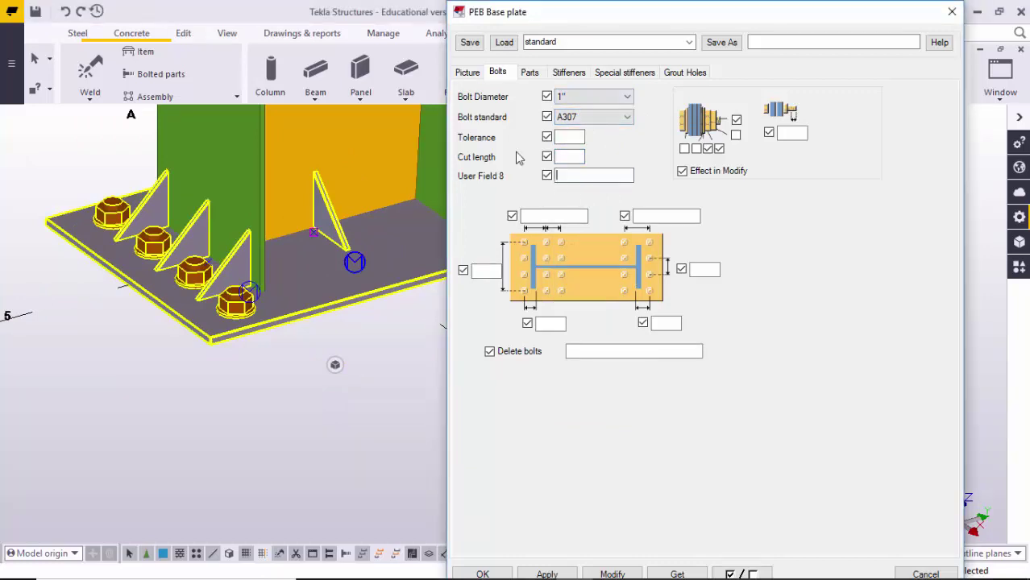
{"action": "left_click", "coordinate": [570, 174]}
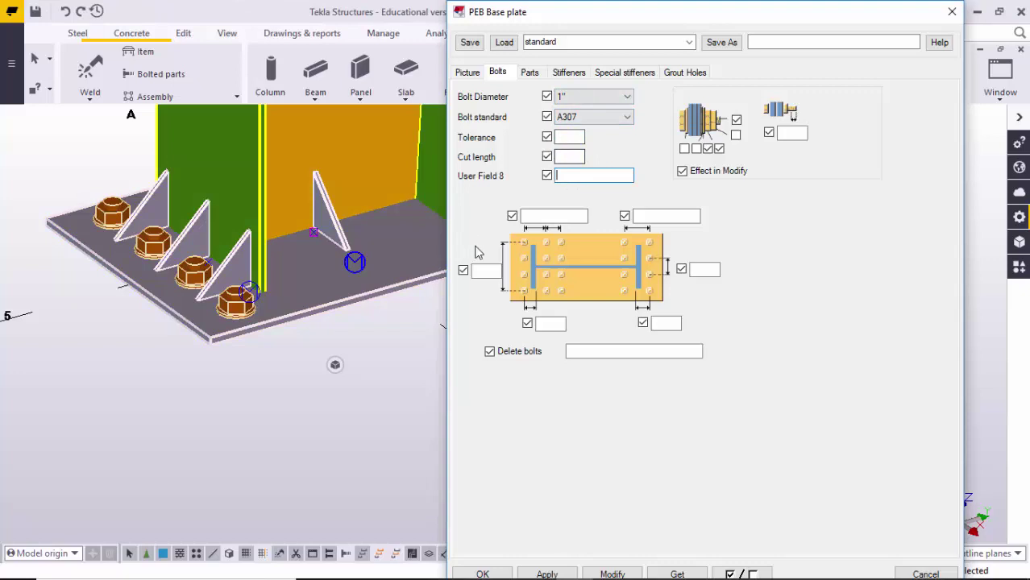
Examine the bolt row beside the column's outer flange up close and from the web side.
{"action": "middle_click_drag", "start_coordinate": [237, 303], "coordinate": [248, 311]}
{"action": "scroll", "coordinate": [256, 313], "scroll_direction": "up", "scroll_amount": 2}
{"action": "scroll", "coordinate": [262, 321], "scroll_direction": "down", "scroll_amount": 1}
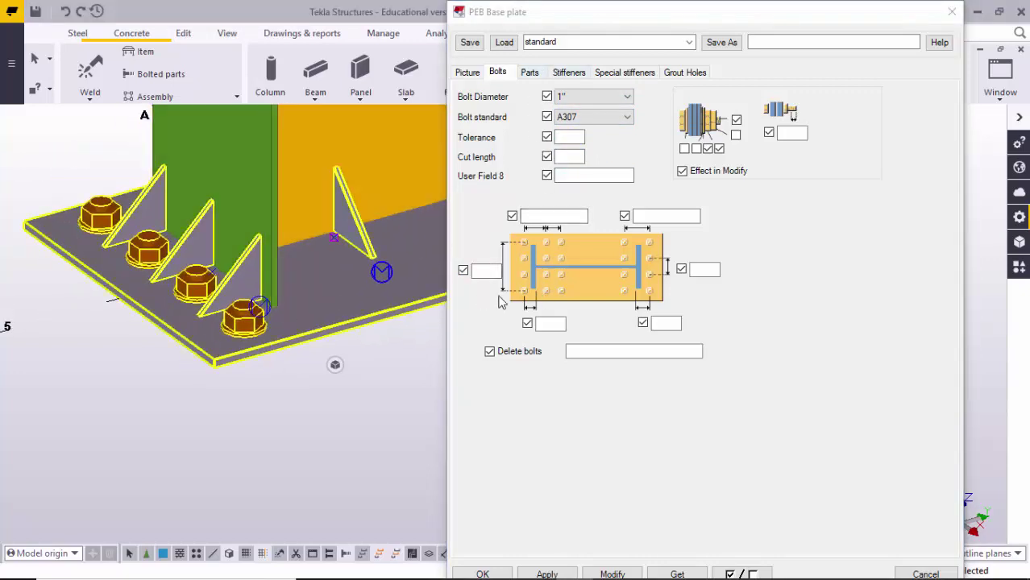
{"action": "scroll", "coordinate": [345, 286], "scroll_direction": "up", "scroll_amount": 6}
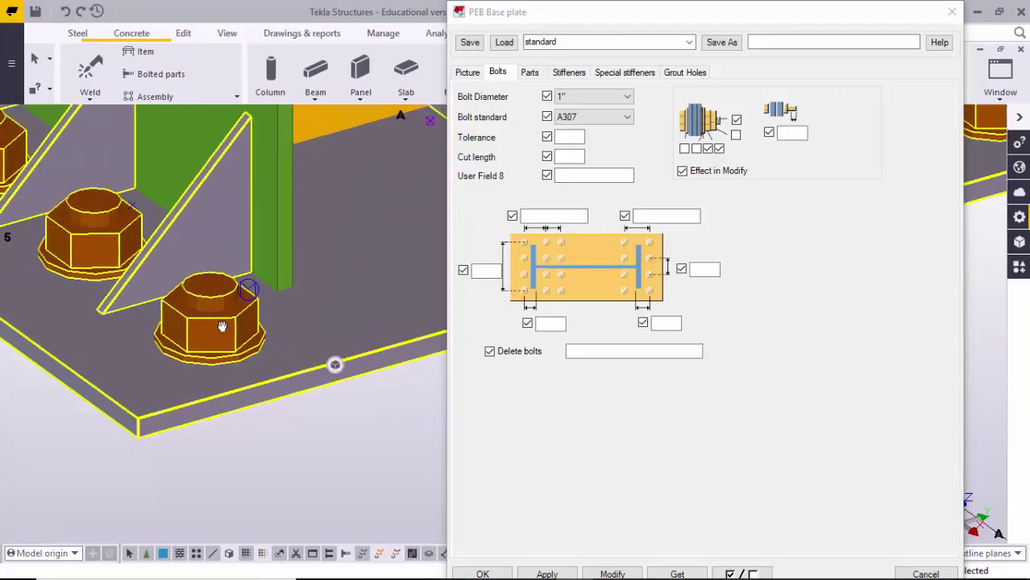
{"action": "scroll", "coordinate": [245, 297], "scroll_direction": "down", "scroll_amount": 3}
{"action": "middle_click_drag", "start_coordinate": [287, 303], "coordinate": [349, 480]}
{"action": "middle_click_drag", "start_coordinate": [251, 290], "coordinate": [200, 274], "text": "ctrl"}
{"action": "middle_click_drag", "start_coordinate": [121, 277], "coordinate": [237, 300]}
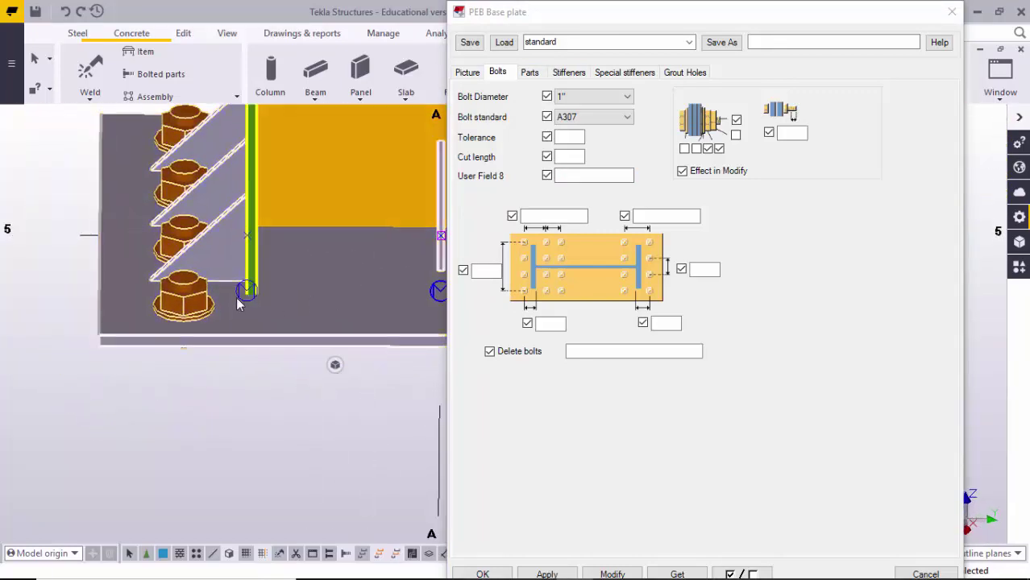
Set the base plate bolt row's distance from the column's straight outer flange to 3" and apply it to the model.
{"action": "scroll", "coordinate": [246, 297], "scroll_direction": "up", "scroll_amount": 4}
{"action": "left_click", "coordinate": [541, 322]}
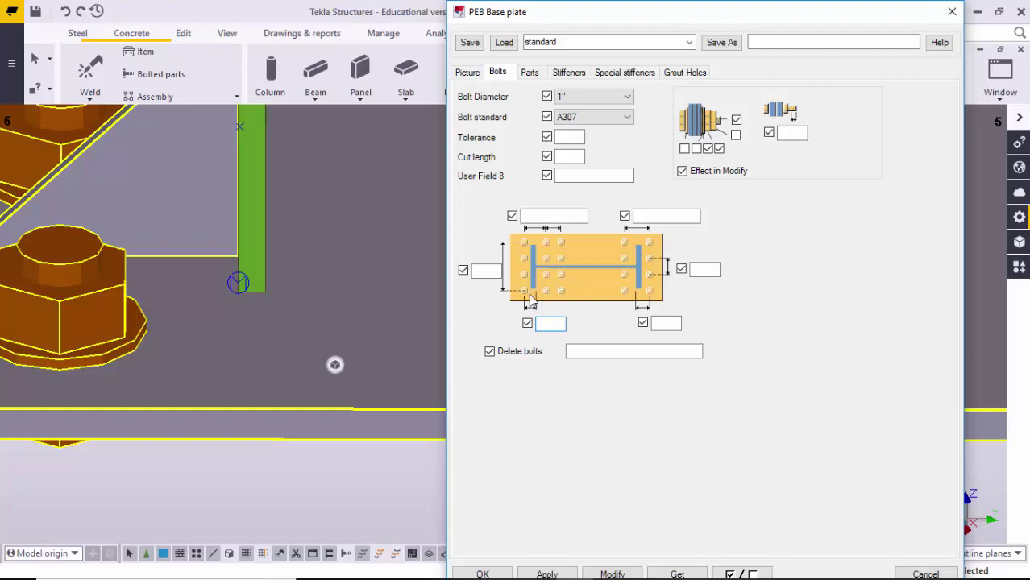
{"action": "middle_click_drag", "start_coordinate": [338, 314], "coordinate": [418, 293]}
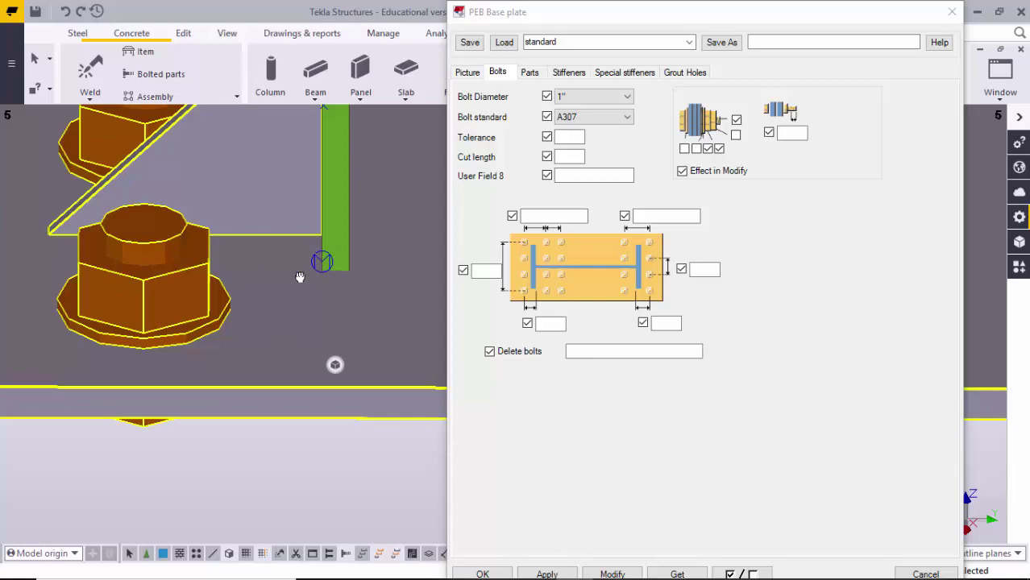
{"action": "middle_click_drag", "start_coordinate": [300, 277], "coordinate": [235, 272]}
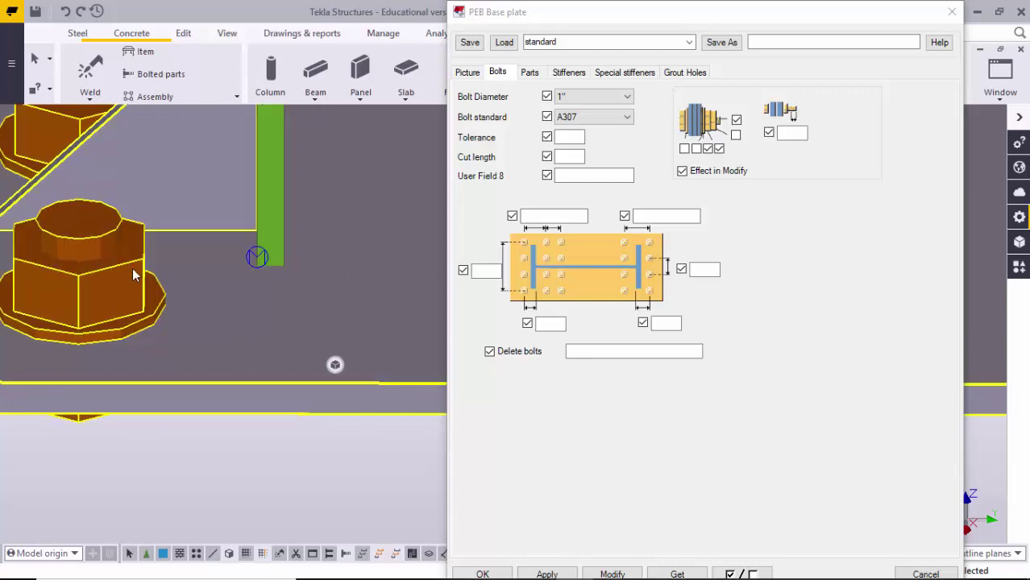
{"action": "left_click", "coordinate": [551, 323]}
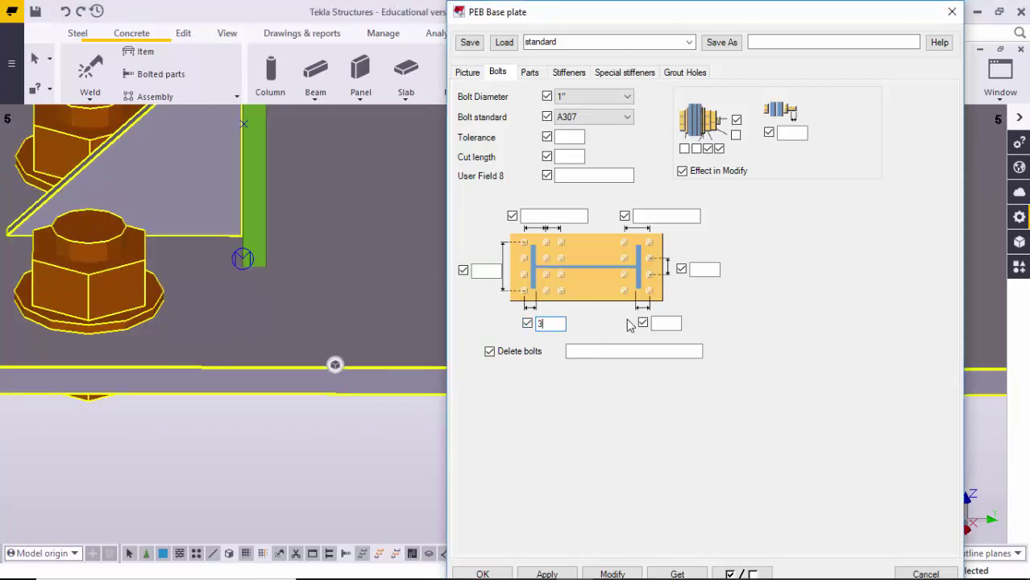
{"action": "left_click", "coordinate": [613, 574]}
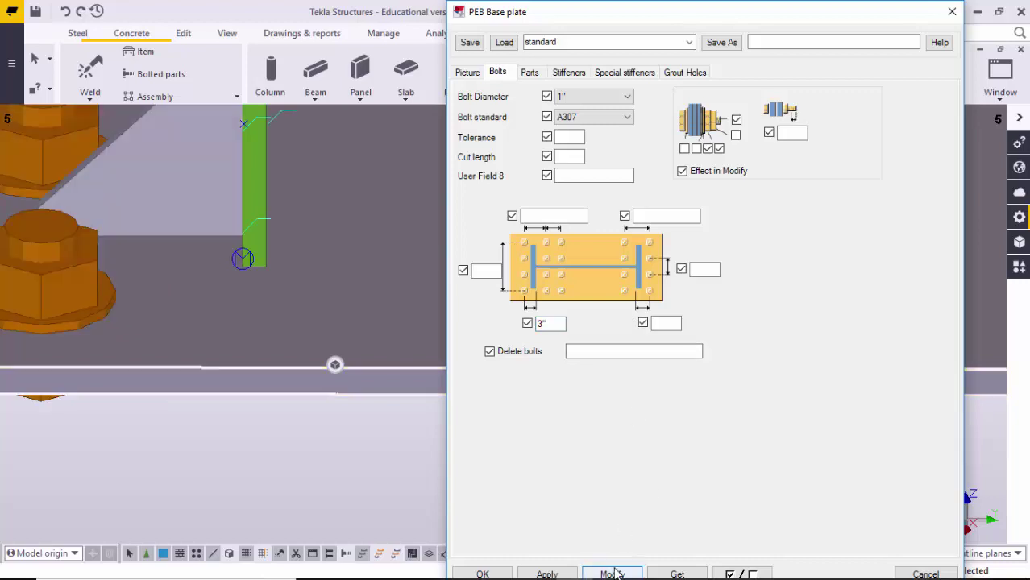
{"action": "scroll", "coordinate": [259, 333], "scroll_direction": "up", "scroll_amount": 2}
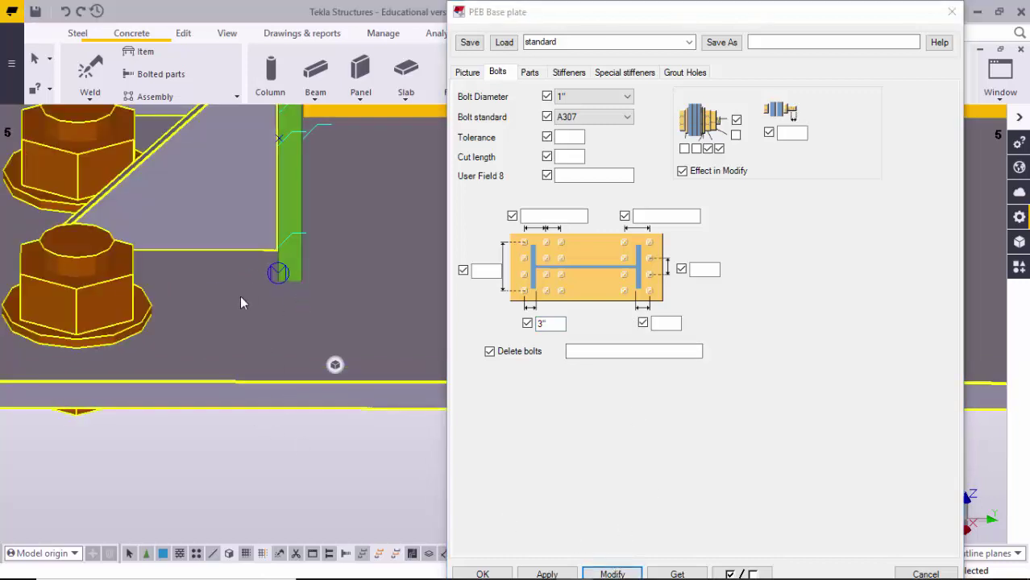
{"action": "scroll", "coordinate": [131, 291], "scroll_direction": "down", "scroll_amount": 3}
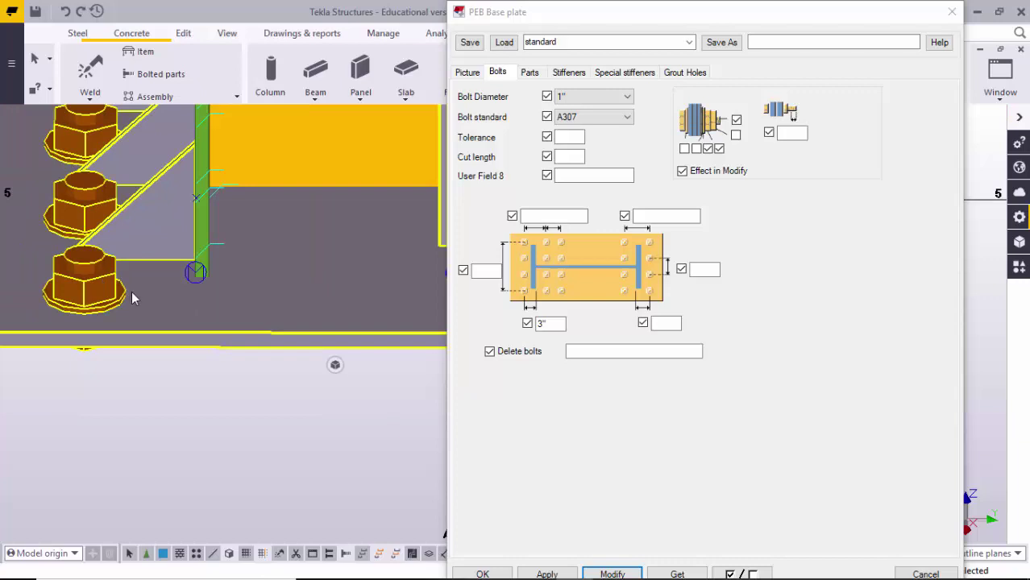
{"action": "scroll", "coordinate": [149, 315], "scroll_direction": "down", "scroll_amount": 2}
{"action": "middle_click_drag", "start_coordinate": [143, 320], "coordinate": [128, 338]}
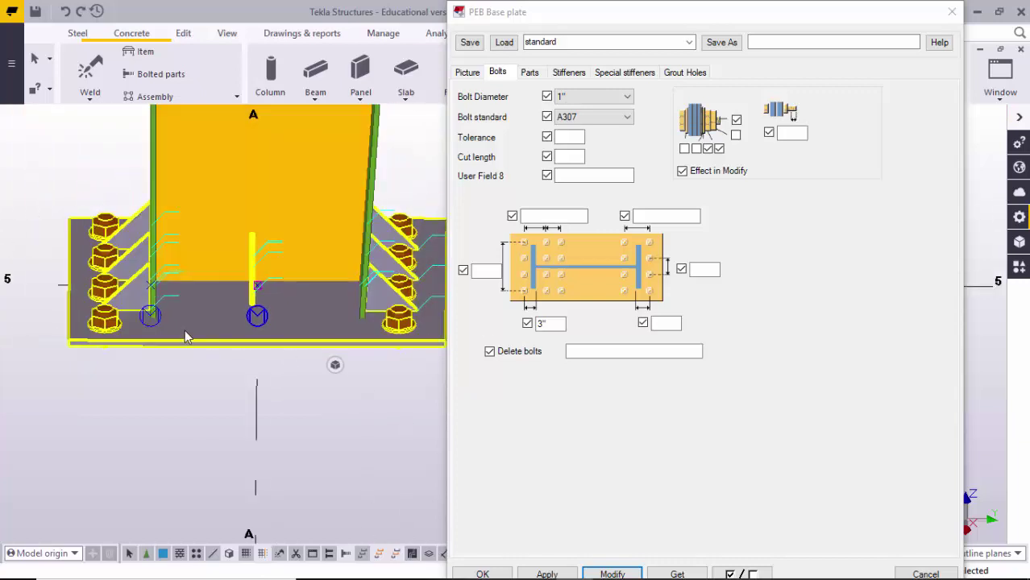
{"action": "scroll", "coordinate": [194, 316], "scroll_direction": "up", "scroll_amount": 3}
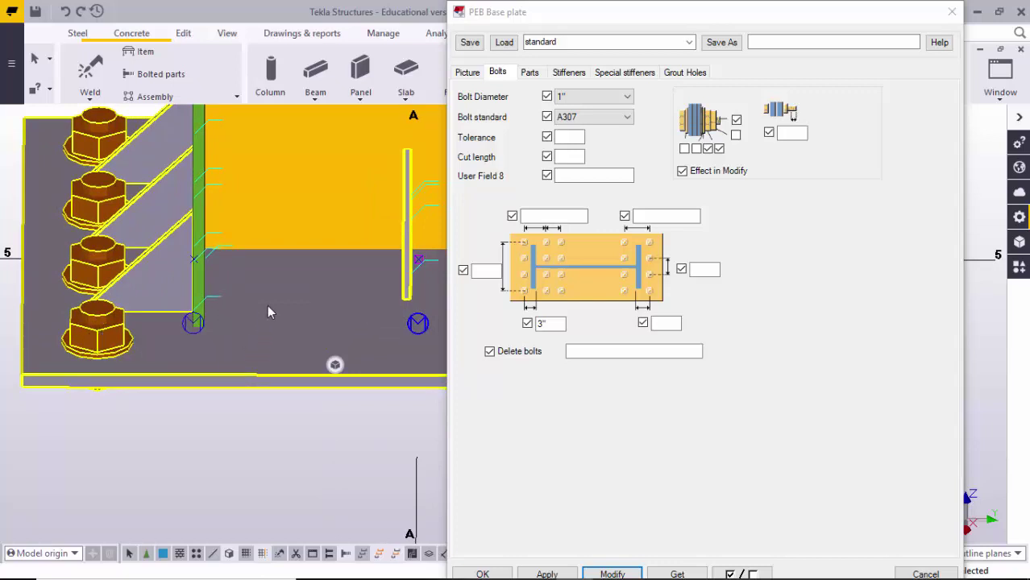
Try a bolt row spacing of 4" across the outer flange to add a second bolt row inside the column.
{"action": "left_click", "coordinate": [538, 216]}
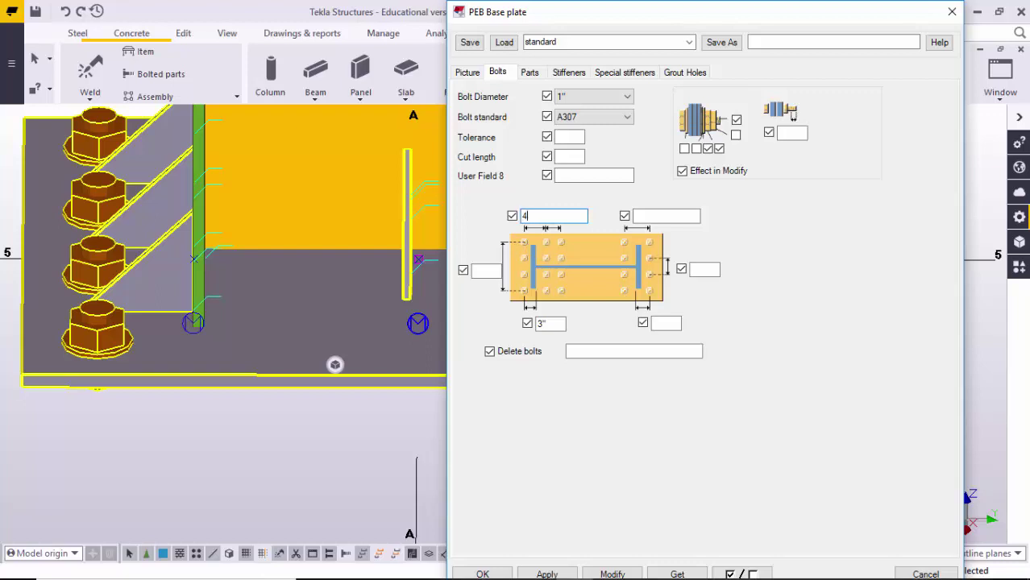
{"action": "left_click", "coordinate": [613, 574]}
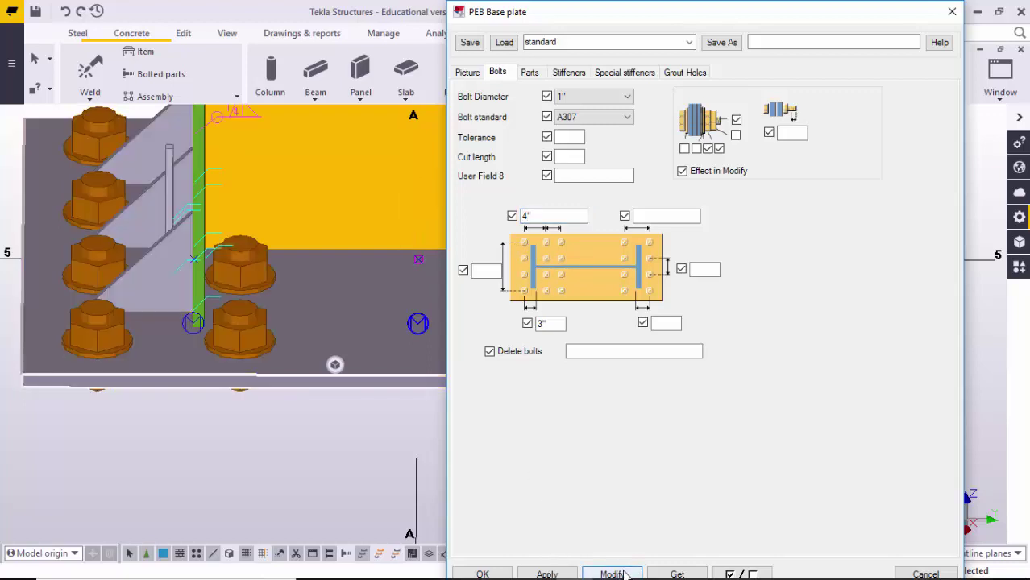
{"action": "left_click", "coordinate": [220, 353]}
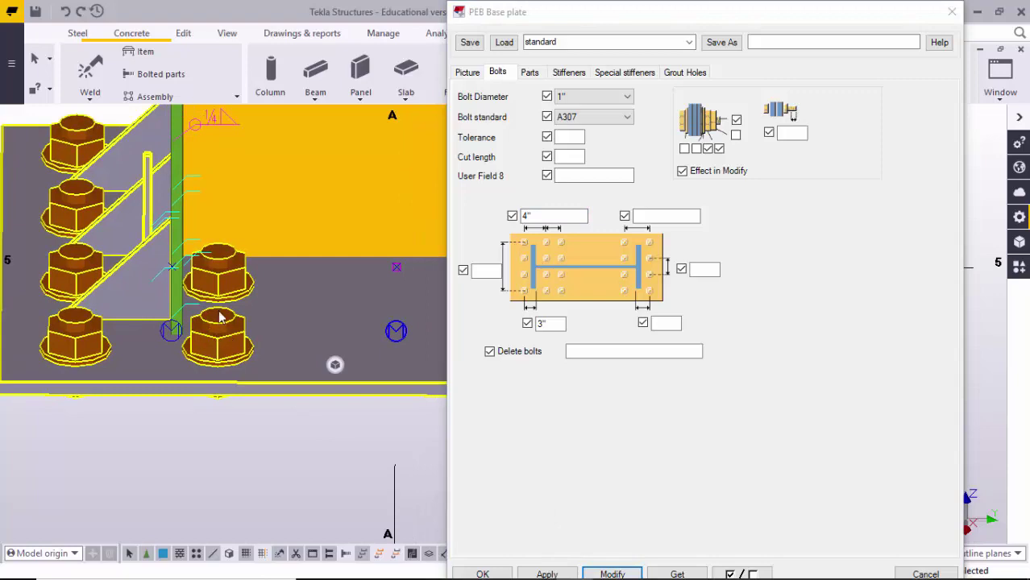
{"action": "scroll", "coordinate": [218, 317], "scroll_direction": "up", "scroll_amount": 3}
{"action": "scroll", "coordinate": [191, 317], "scroll_direction": "down", "scroll_amount": 2}
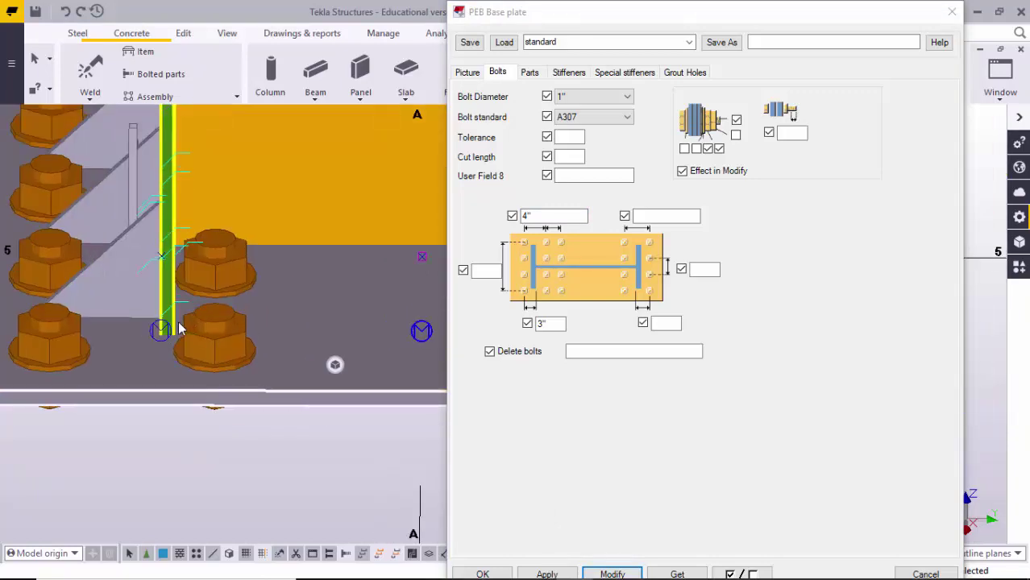
{"action": "scroll", "coordinate": [170, 308], "scroll_direction": "up", "scroll_amount": 2}
{"action": "scroll", "coordinate": [174, 298], "scroll_direction": "down", "scroll_amount": 1}
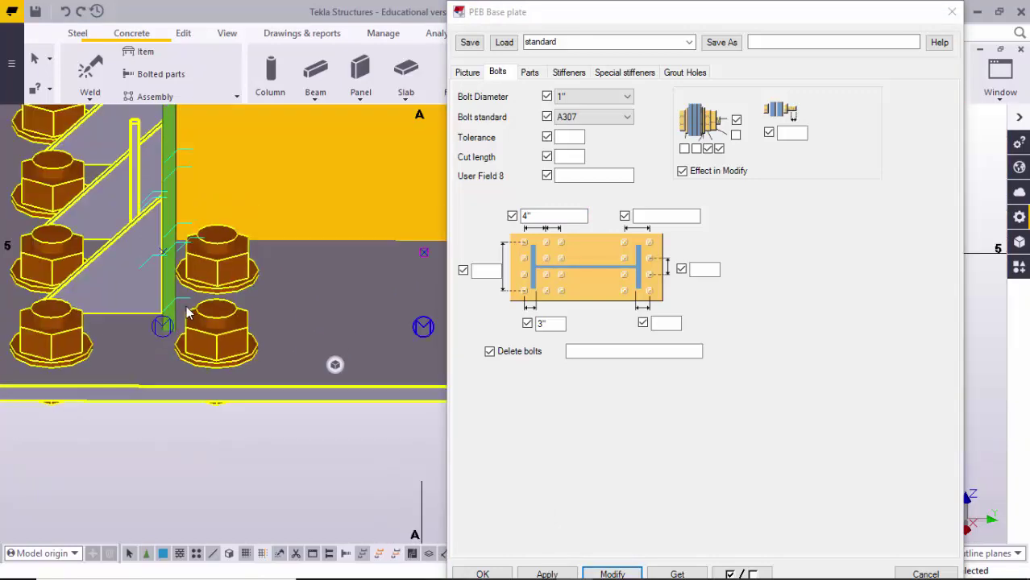
Set the bolt row spacing across the outer flange to 4.5" and apply it to the base plate.
{"action": "left_click_drag", "start_coordinate": [550, 215], "coordinate": [425, 223]}
{"action": "type", "text": "4"}
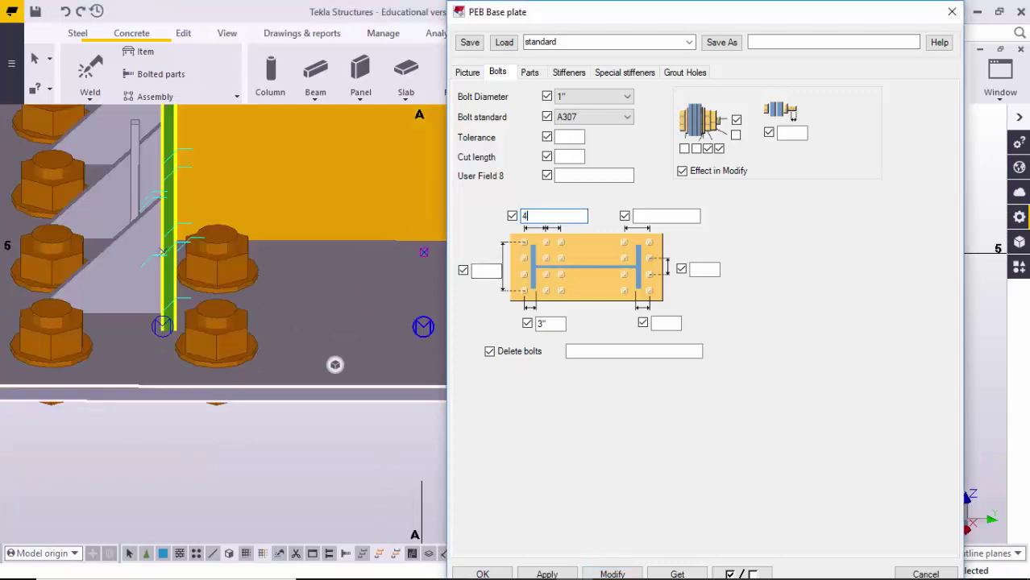
{"action": "type", "text": ".5"}
{"action": "left_click", "coordinate": [612, 573]}
{"action": "middle_click_drag", "start_coordinate": [139, 327], "coordinate": [120, 326]}
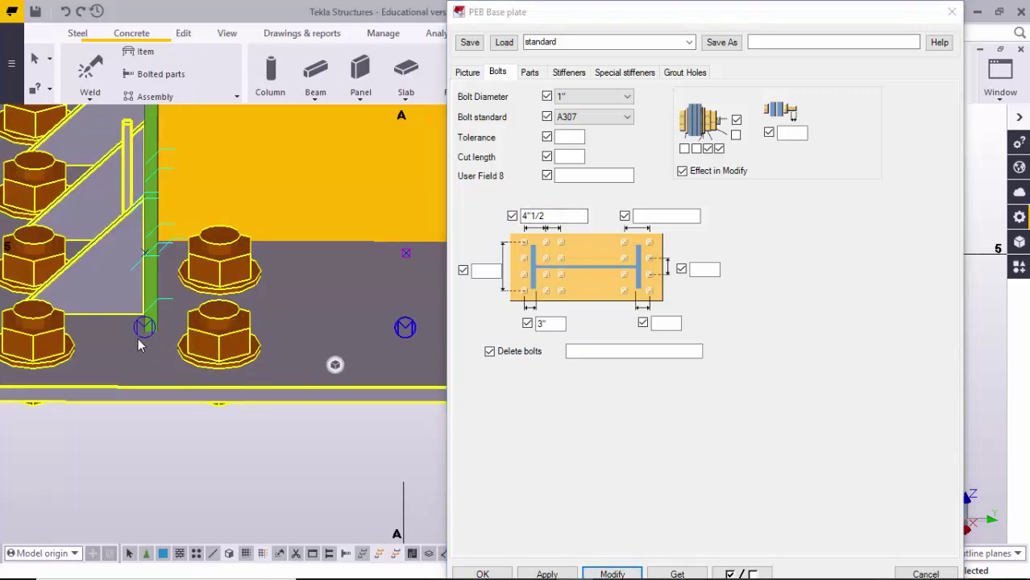
{"action": "scroll", "coordinate": [166, 346], "scroll_direction": "down", "scroll_amount": 2}
{"action": "middle_click_drag", "start_coordinate": [184, 331], "coordinate": [222, 332], "text": "ctrl"}
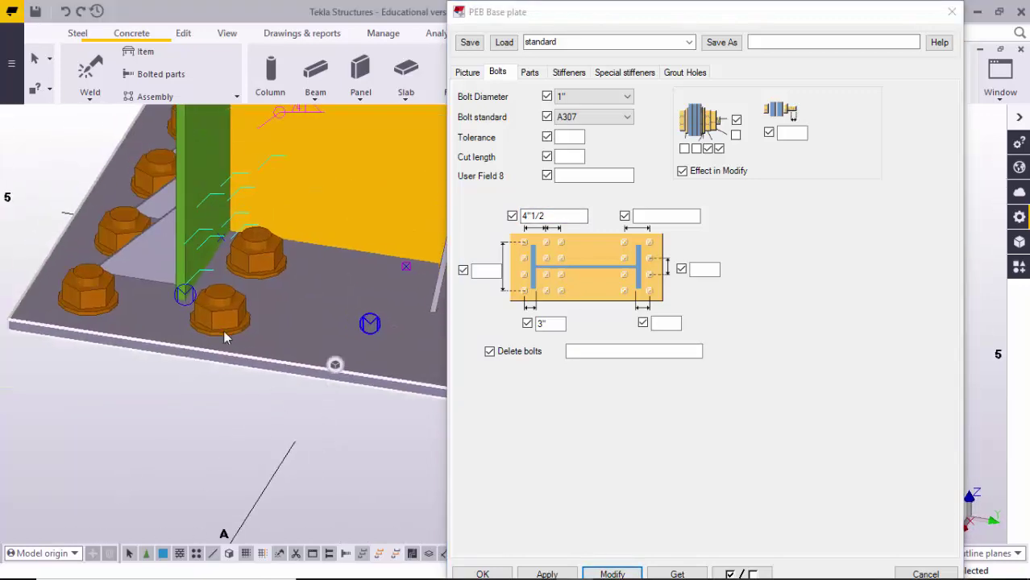
Set the bolt row's distance from the column's sloping inner flange to 3" and update the base plate.
{"action": "scroll", "coordinate": [222, 312], "scroll_direction": "up", "scroll_amount": 3}
{"action": "scroll", "coordinate": [167, 315], "scroll_direction": "down", "scroll_amount": 5}
{"action": "middle_click_drag", "start_coordinate": [325, 352], "coordinate": [301, 348]}
{"action": "scroll", "coordinate": [306, 346], "scroll_direction": "up", "scroll_amount": 2}
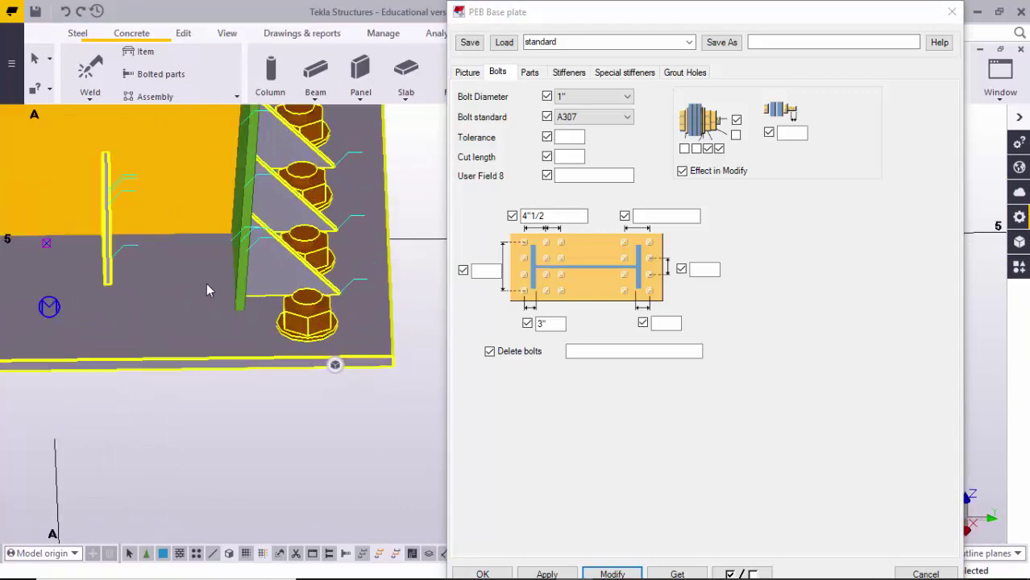
{"action": "left_click", "coordinate": [667, 324]}
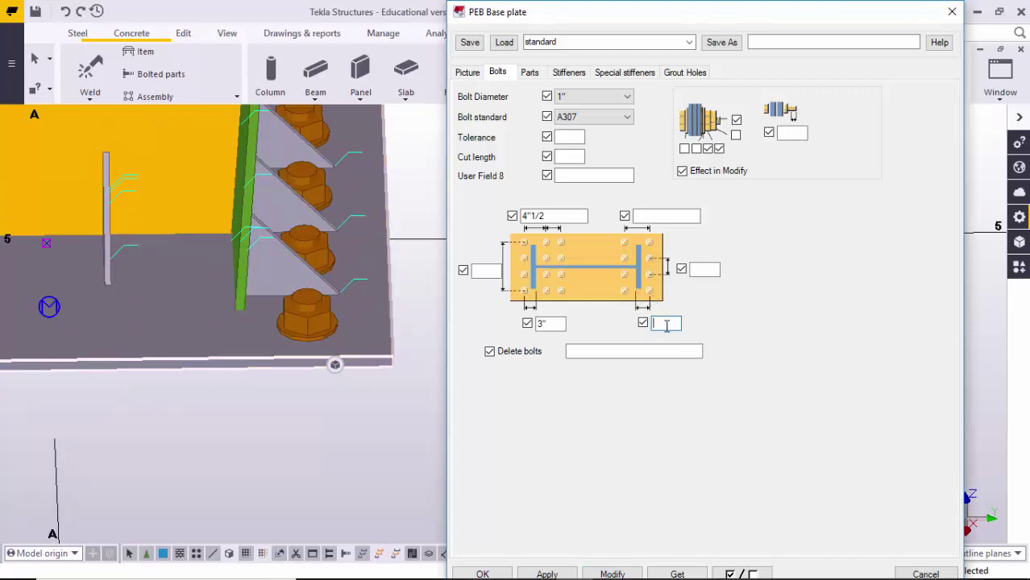
{"action": "type", "text": "3"}
{"action": "left_click", "coordinate": [610, 574]}
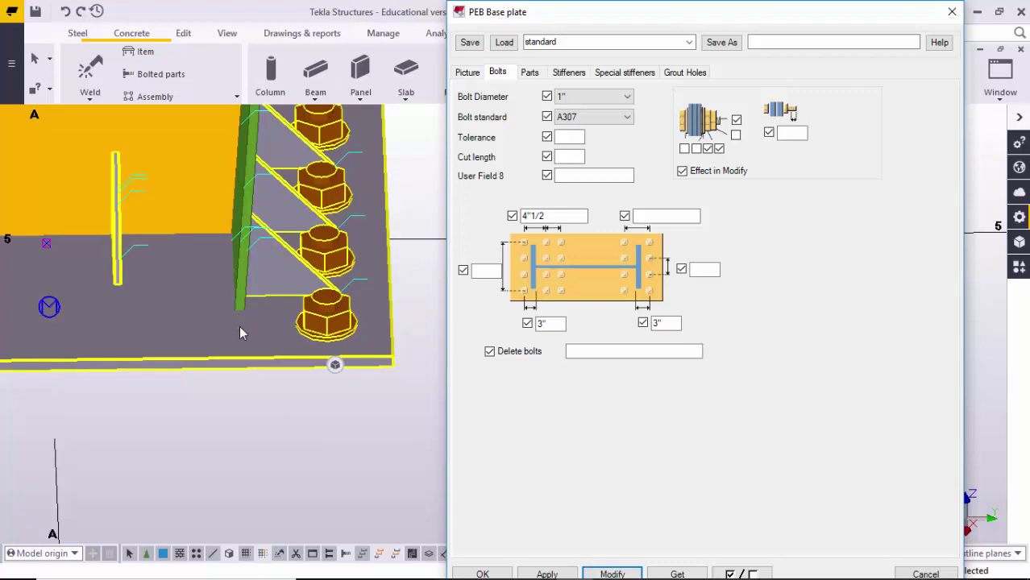
{"action": "scroll", "coordinate": [300, 314], "scroll_direction": "down", "scroll_amount": 1}
Set the bolt row spacing across the sloping inner flange to 4.5" and apply it to add an inside row there.
{"action": "left_click", "coordinate": [651, 215]}
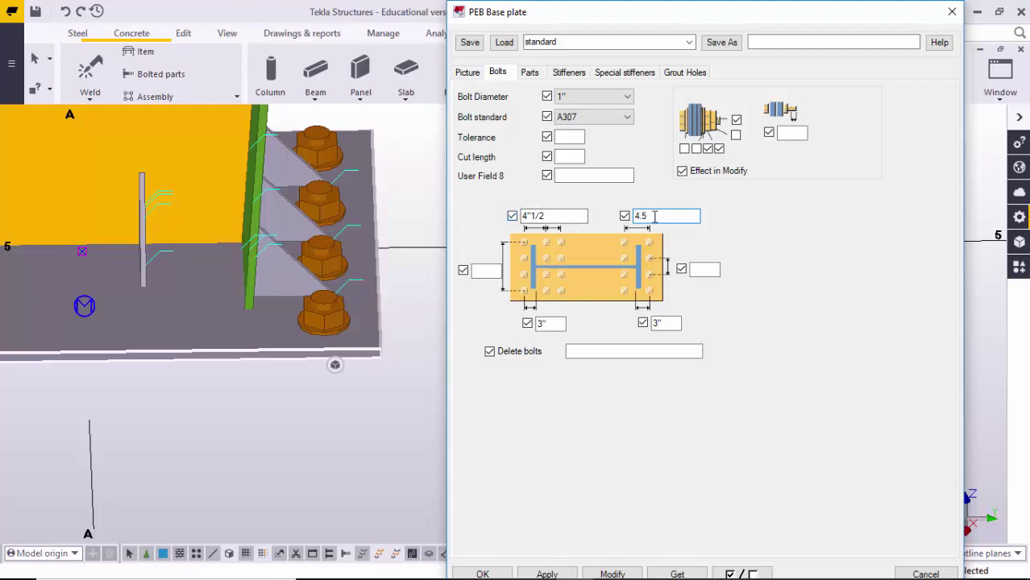
{"action": "left_click", "coordinate": [621, 574]}
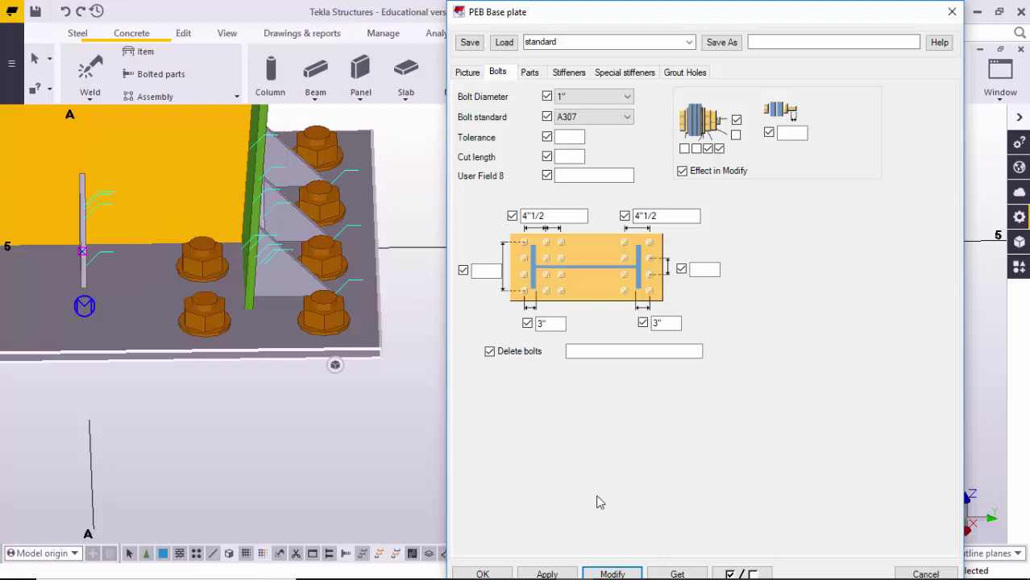
{"action": "left_click", "coordinate": [240, 299]}
{"action": "scroll", "coordinate": [239, 298], "scroll_direction": "down", "scroll_amount": 2}
{"action": "middle_click_drag", "start_coordinate": [240, 297], "coordinate": [262, 298]}
{"action": "scroll", "coordinate": [248, 305], "scroll_direction": "up", "scroll_amount": 3}
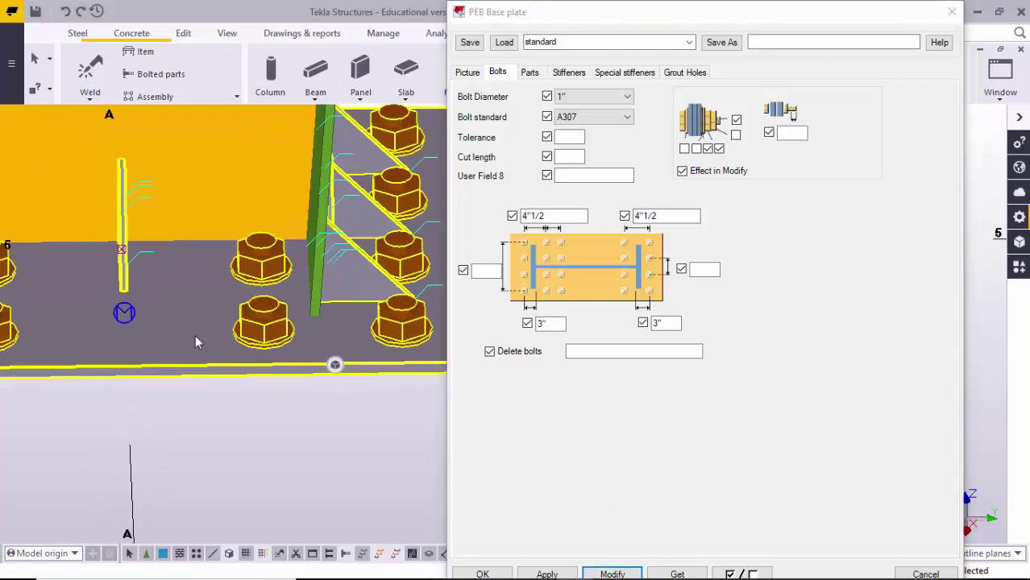
Try adding a third bolt row on the outer flange side with an extra spacing of 2.5" after the 4"1/2 value.
{"action": "left_click", "coordinate": [553, 215]}
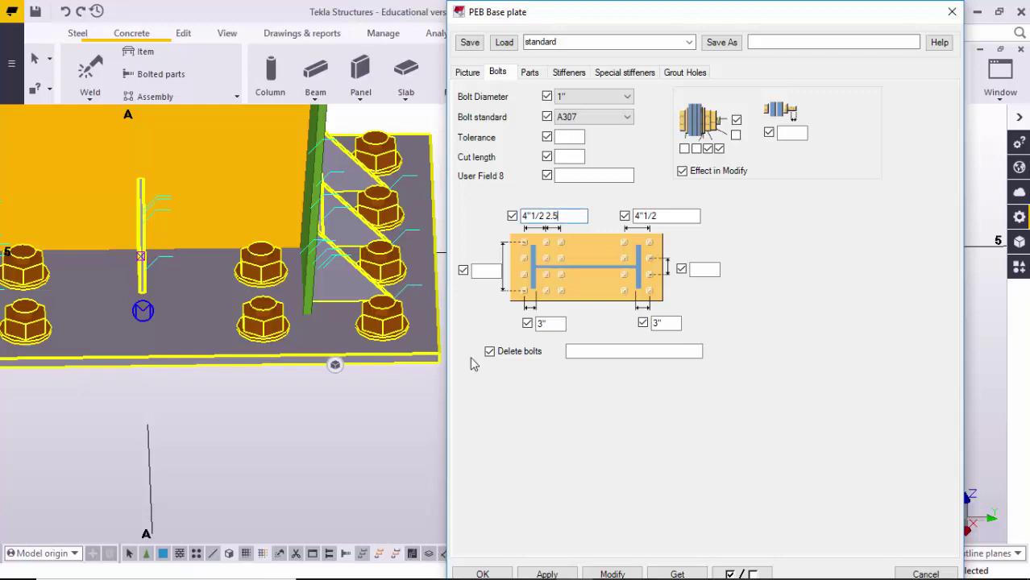
{"action": "left_click", "coordinate": [612, 574]}
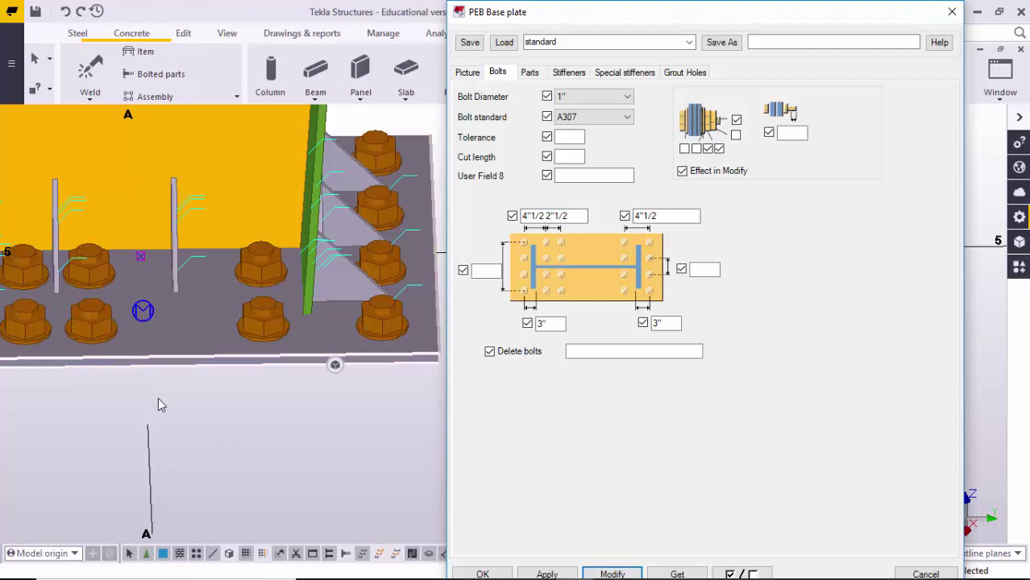
{"action": "middle_click_drag", "start_coordinate": [64, 324], "coordinate": [157, 346]}
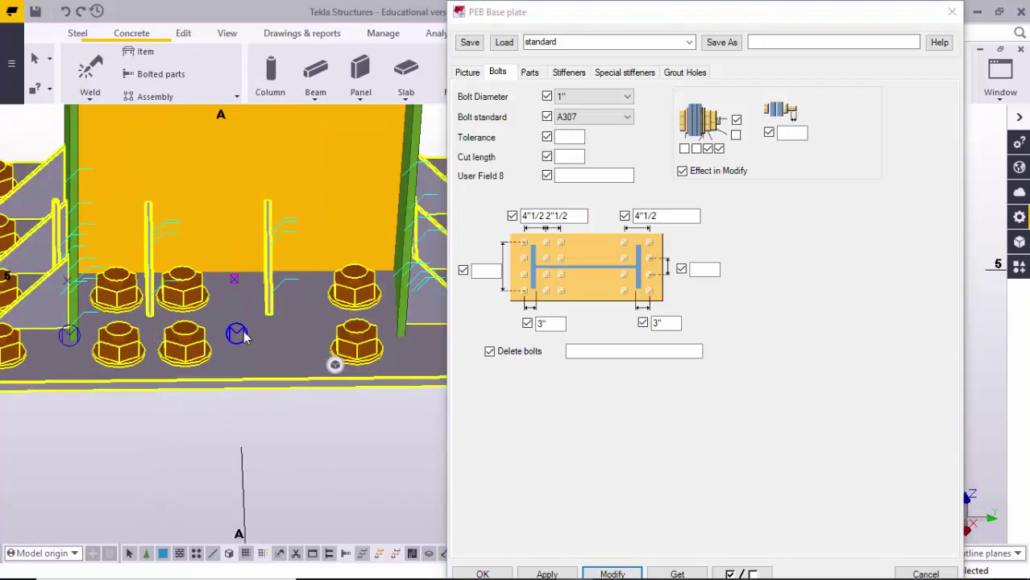
Try the same extra 2"1/2 bolt row spacing on the inner flange side of the base plate.
{"action": "left_click", "coordinate": [664, 217]}
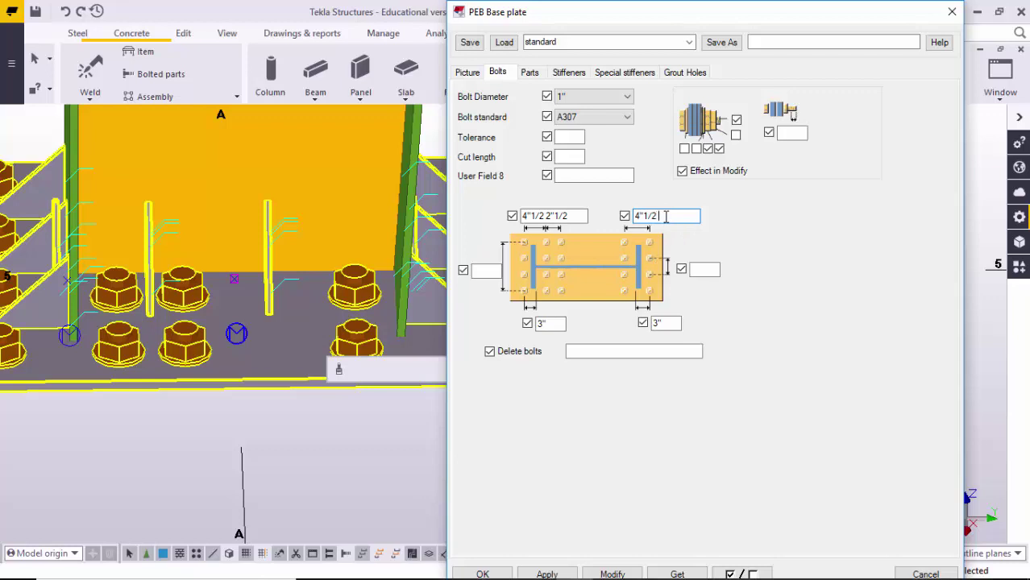
{"action": "left_click", "coordinate": [614, 571]}
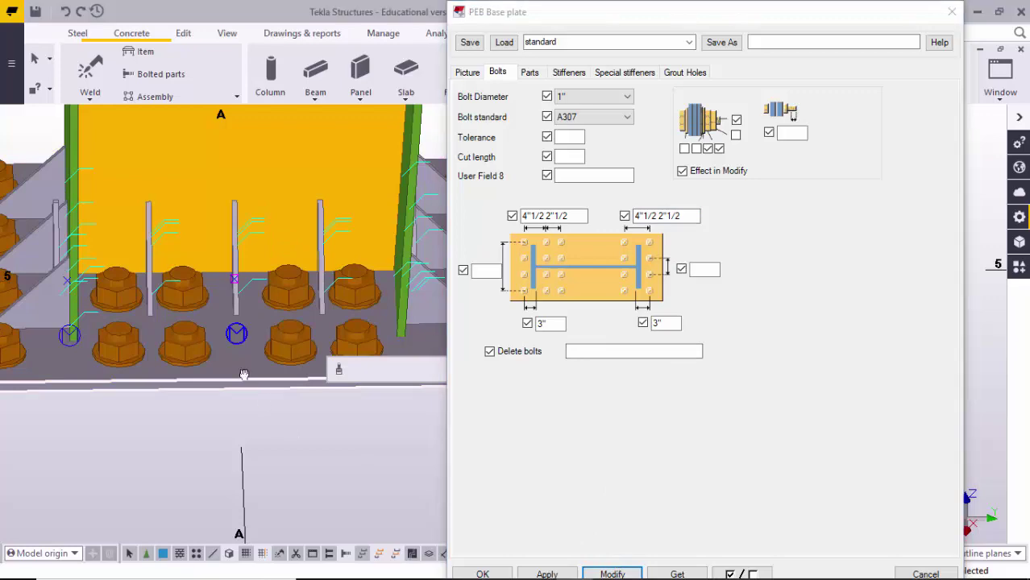
{"action": "scroll", "coordinate": [306, 302], "scroll_direction": "down", "scroll_amount": 3}
{"action": "scroll", "coordinate": [283, 307], "scroll_direction": "up", "scroll_amount": 3}
{"action": "middle_click_drag", "start_coordinate": [283, 301], "coordinate": [260, 311]}
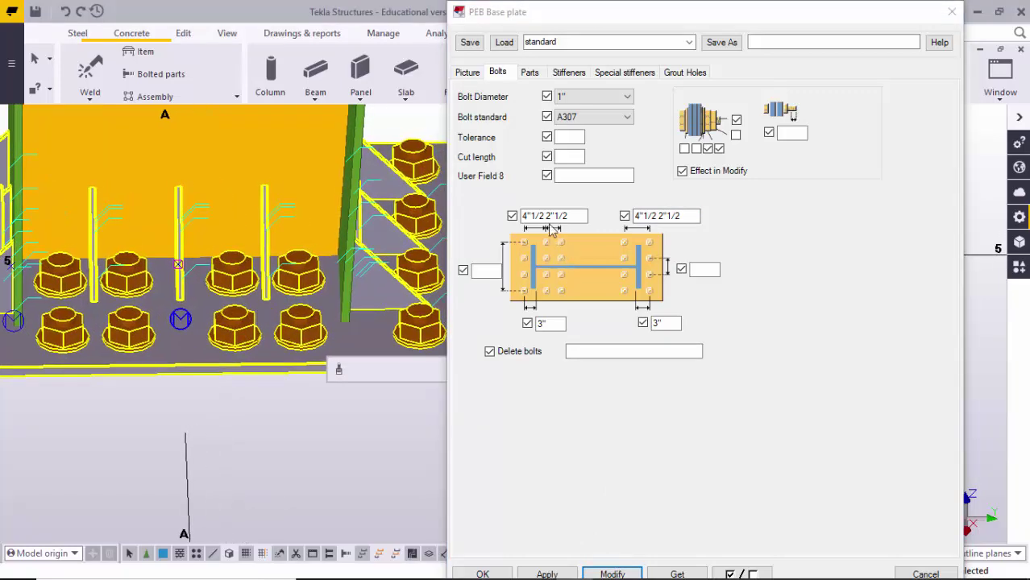
Remove the extra 2"1/2 spacing from the outer flange's bolt rows, leaving 4"1/2.
{"action": "left_click_drag", "start_coordinate": [546, 215], "coordinate": [583, 220]}
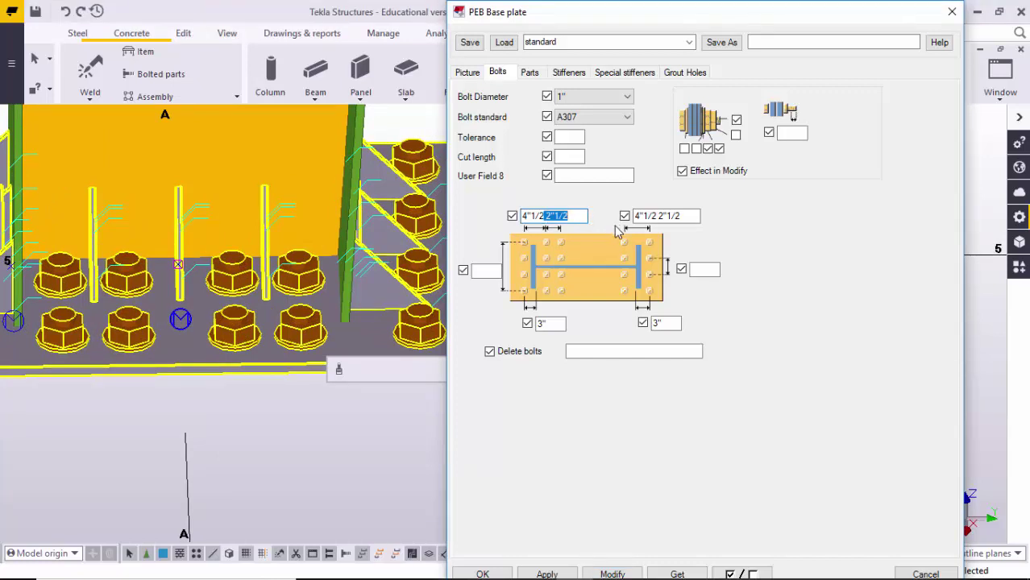
{"action": "key", "text": "BackSpace"}
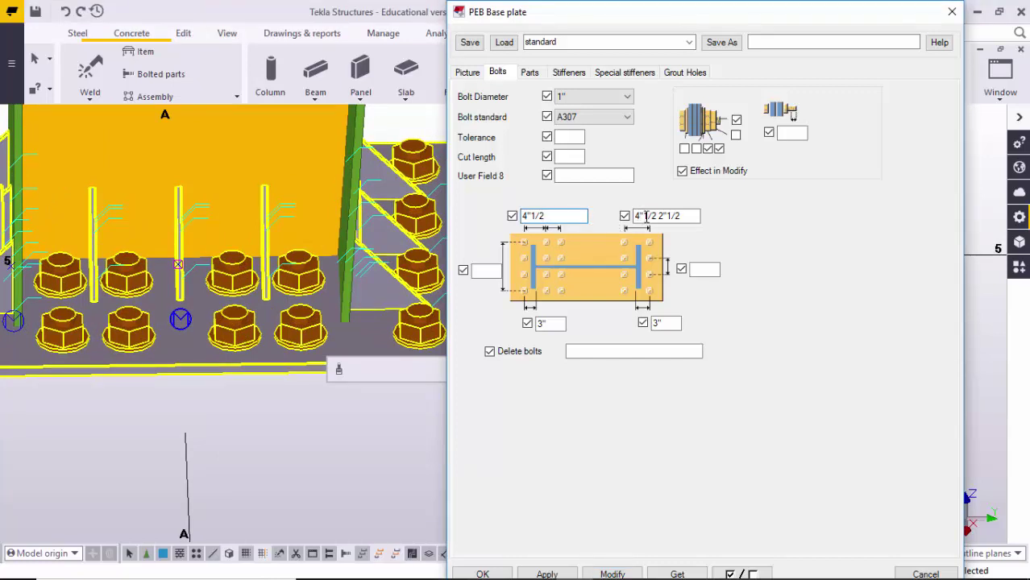
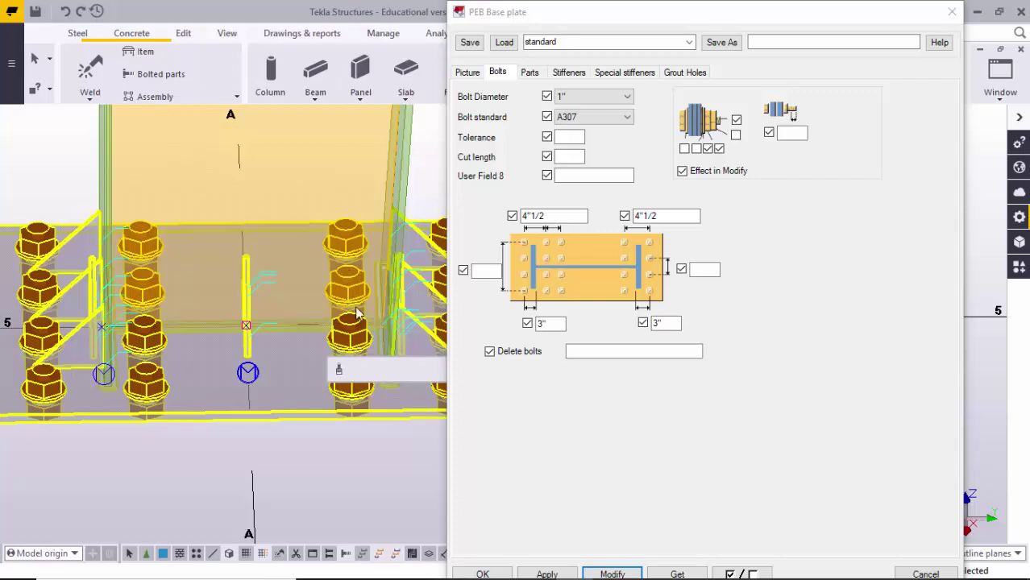
Examine the base plate's bolt rows from several angles to work out the bolt numbering for the deletion list.
{"action": "scroll", "coordinate": [357, 312], "scroll_direction": "down", "scroll_amount": 2}
{"action": "scroll", "coordinate": [259, 308], "scroll_direction": "down", "scroll_amount": 2}
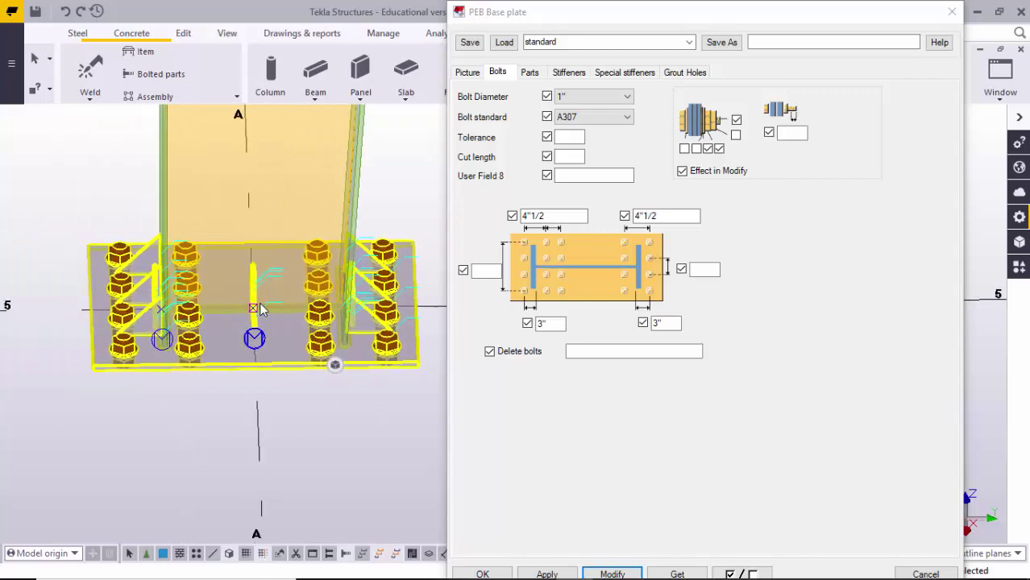
{"action": "scroll", "coordinate": [260, 311], "scroll_direction": "up", "scroll_amount": 1}
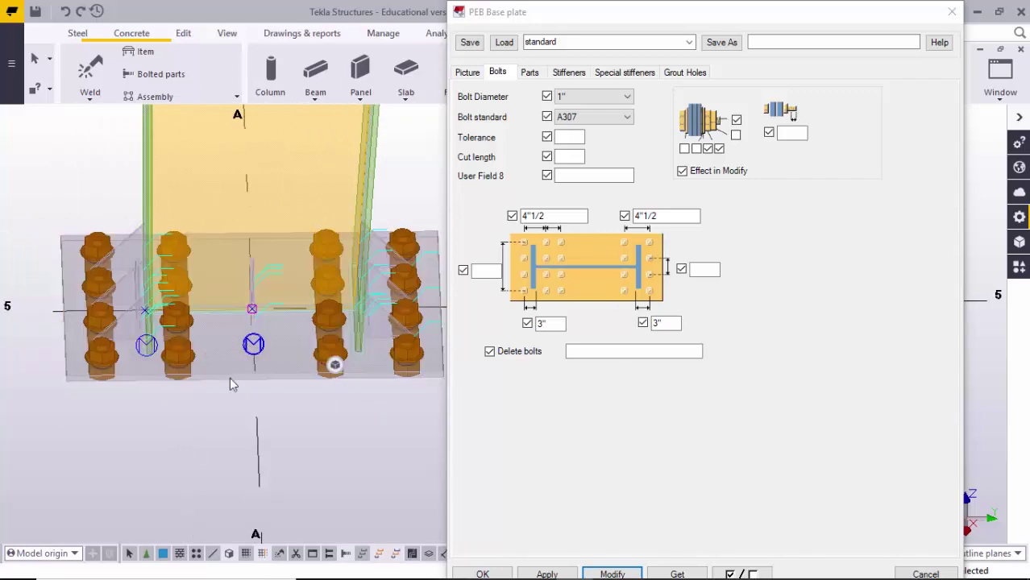
{"action": "left_click", "coordinate": [574, 351]}
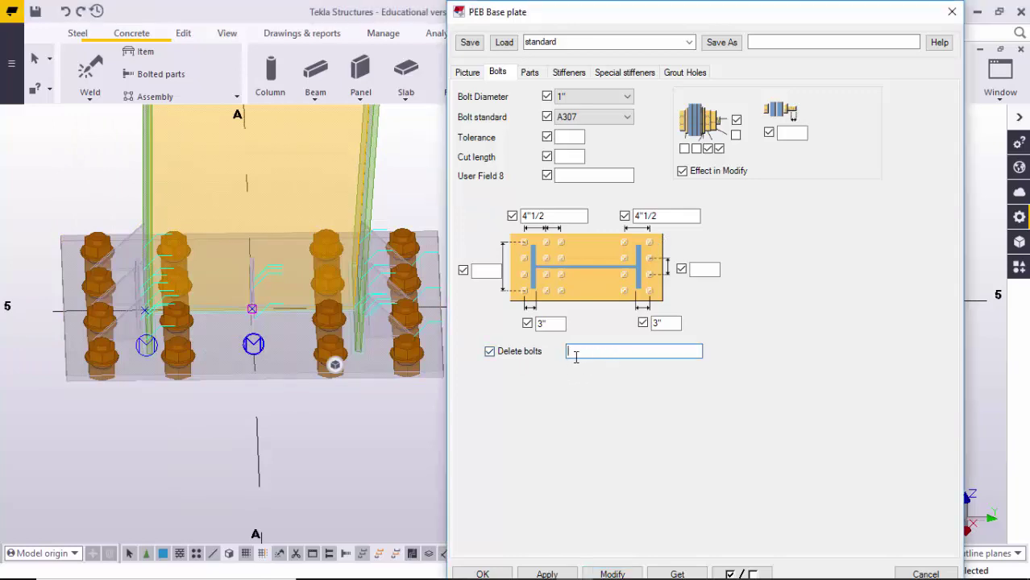
{"action": "middle_click_drag", "start_coordinate": [284, 351], "coordinate": [256, 355]}
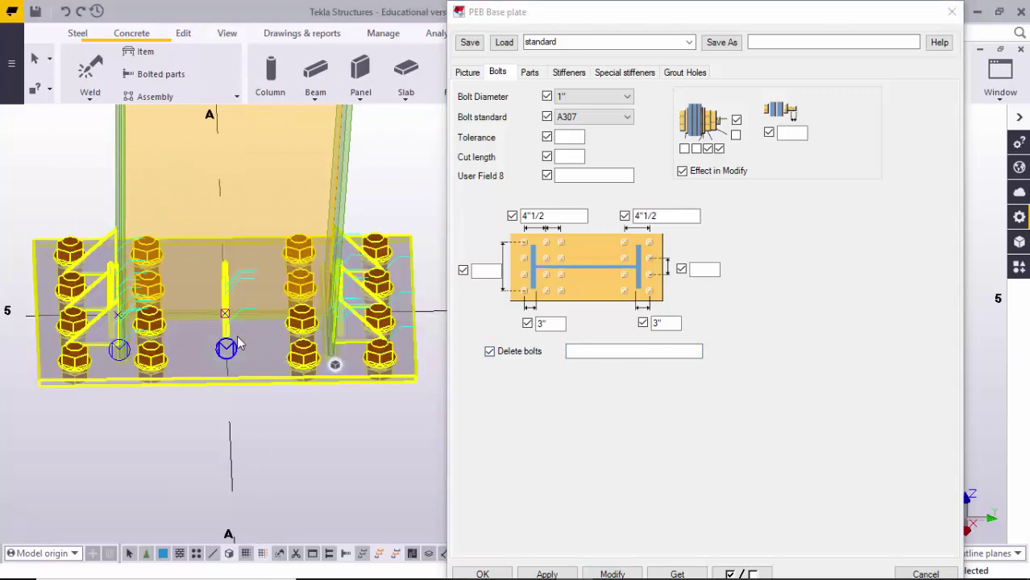
{"action": "mouse_move", "coordinate": [100, 325]}
{"action": "middle_mouse_down", "text": "ctrl"}
{"action": "mouse_move", "coordinate": [178, 332]}
{"action": "mouse_move", "coordinate": [95, 344]}
{"action": "middle_mouse_up", "text": "ctrl"}
{"action": "scroll", "coordinate": [95, 341], "scroll_direction": "up", "scroll_amount": 1}
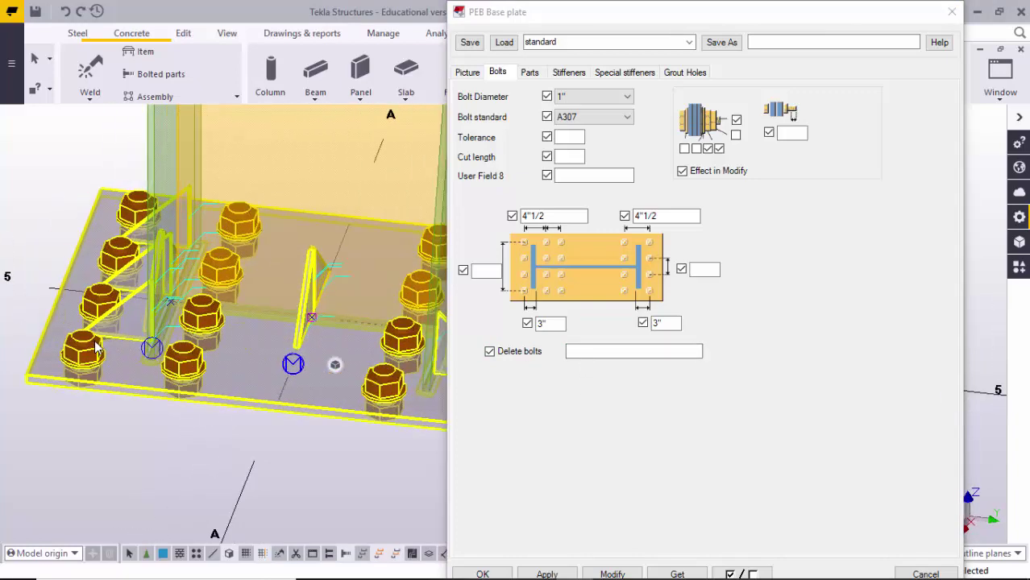
{"action": "scroll", "coordinate": [121, 349], "scroll_direction": "down", "scroll_amount": 5}
{"action": "middle_click_drag", "start_coordinate": [167, 361], "coordinate": [325, 388], "text": "ctrl"}
{"action": "scroll", "coordinate": [291, 374], "scroll_direction": "down", "scroll_amount": 4}
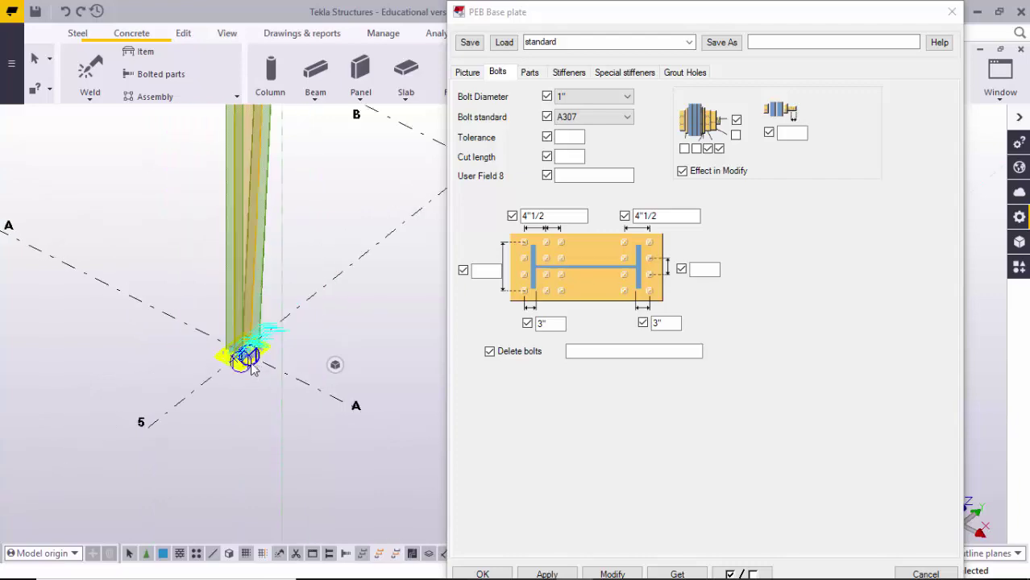
{"action": "scroll", "coordinate": [246, 365], "scroll_direction": "up", "scroll_amount": 7}
{"action": "mouse_move", "coordinate": [268, 306]}
{"action": "middle_mouse_down", "text": "ctrl"}
{"action": "mouse_move", "coordinate": [163, 274]}
{"action": "mouse_move", "coordinate": [167, 222]}
{"action": "mouse_move", "coordinate": [174, 256]}
{"action": "middle_mouse_up", "text": "ctrl"}
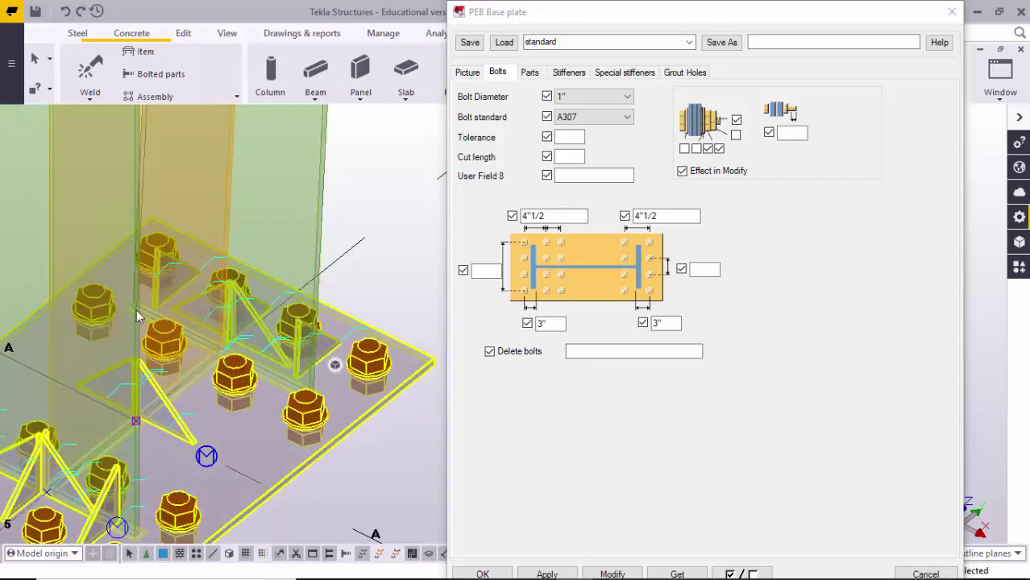
Try deleting bolt number 5 from the base plate and apply the modification.
{"action": "left_click", "coordinate": [589, 350]}
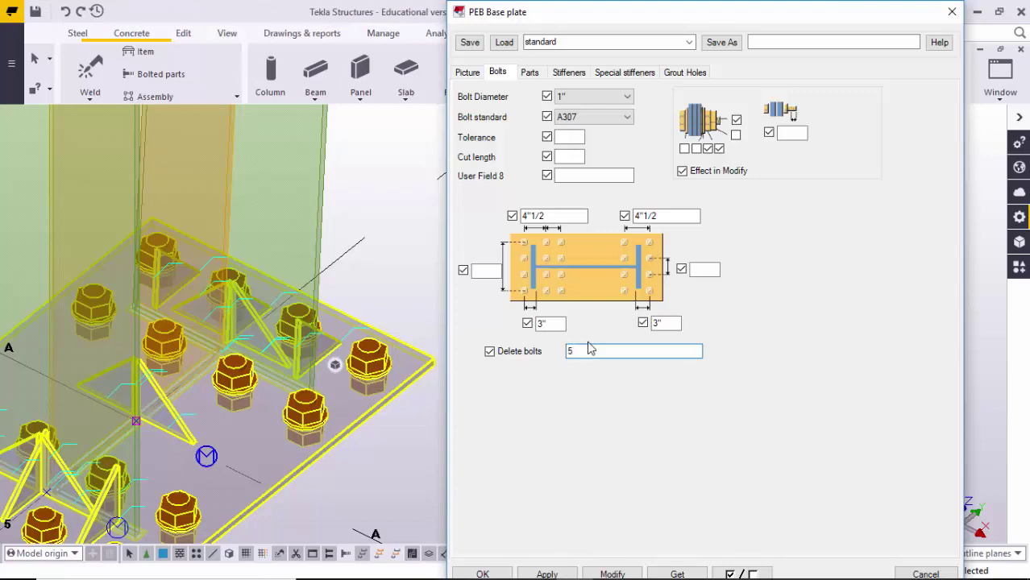
{"action": "left_click", "coordinate": [637, 572]}
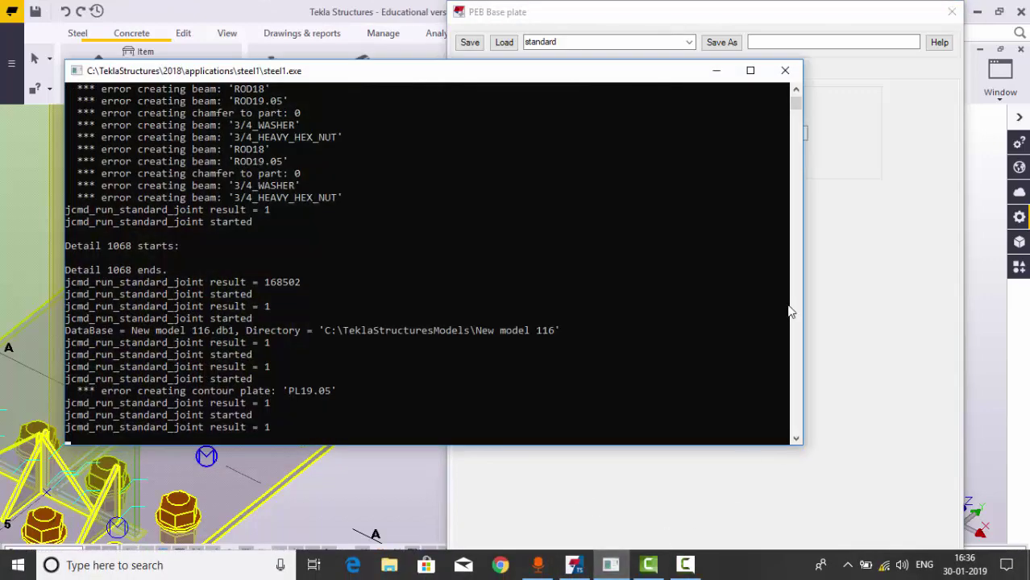
{"action": "left_click", "coordinate": [728, 74]}
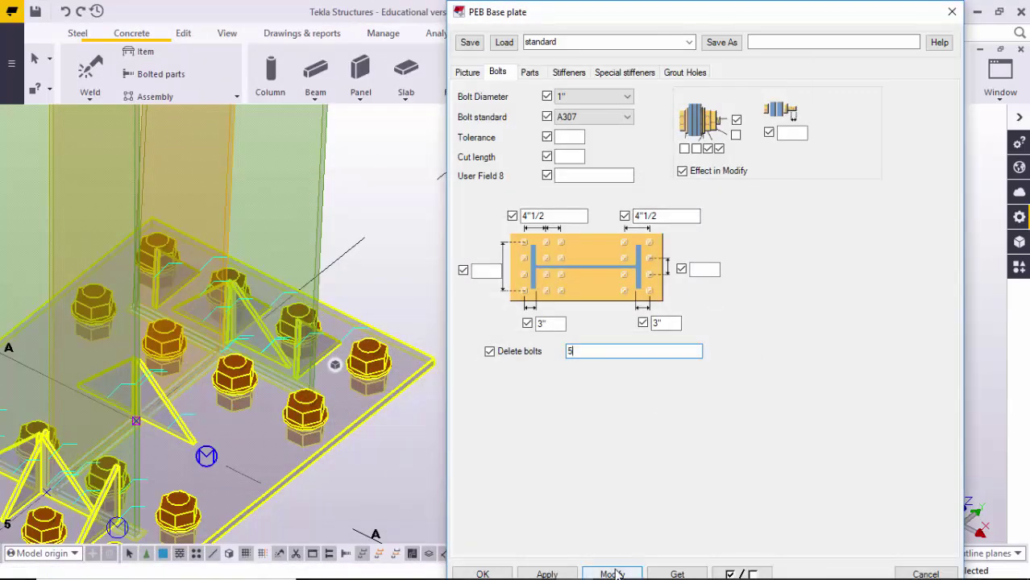
{"action": "left_click", "coordinate": [612, 574]}
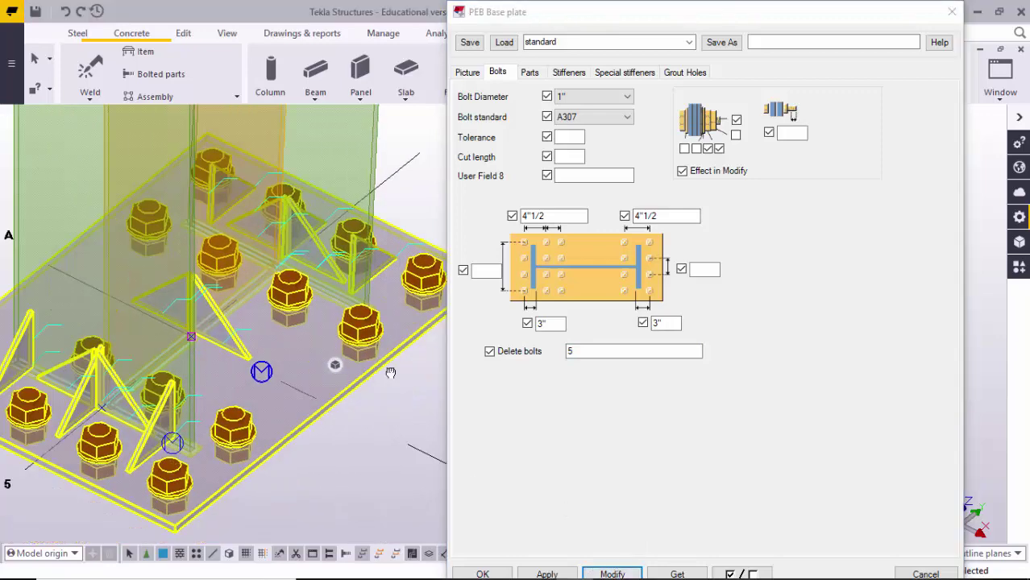
Add bolt number 8 to the base plate's deletion list so it reads 5 8, and apply it.
{"action": "scroll", "coordinate": [133, 322], "scroll_direction": "up", "scroll_amount": 1}
{"action": "scroll", "coordinate": [129, 332], "scroll_direction": "down", "scroll_amount": 2}
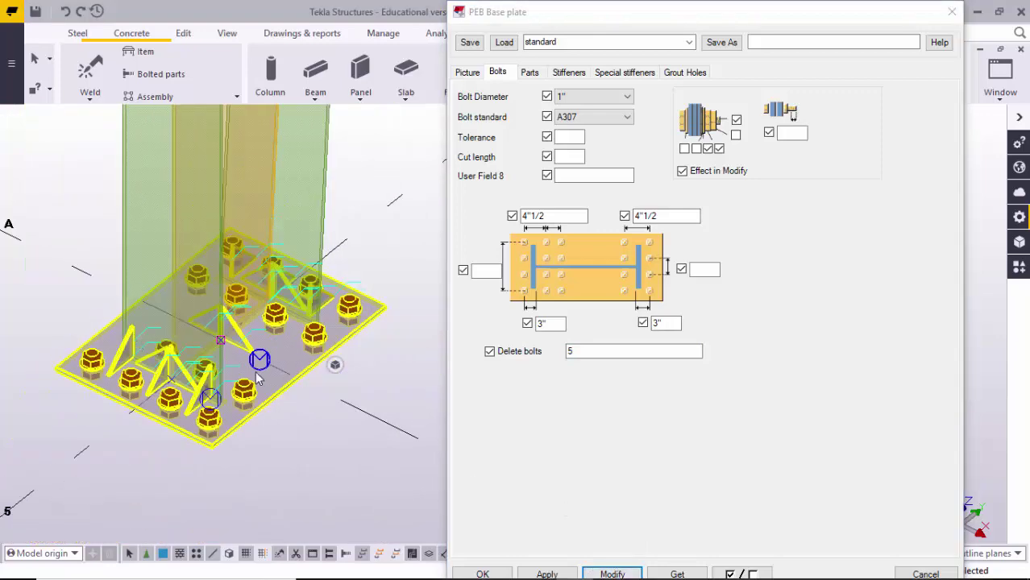
{"action": "middle_click_drag", "start_coordinate": [286, 352], "coordinate": [145, 371], "text": "ctrl"}
{"action": "middle_click_drag", "start_coordinate": [258, 226], "coordinate": [395, 469]}
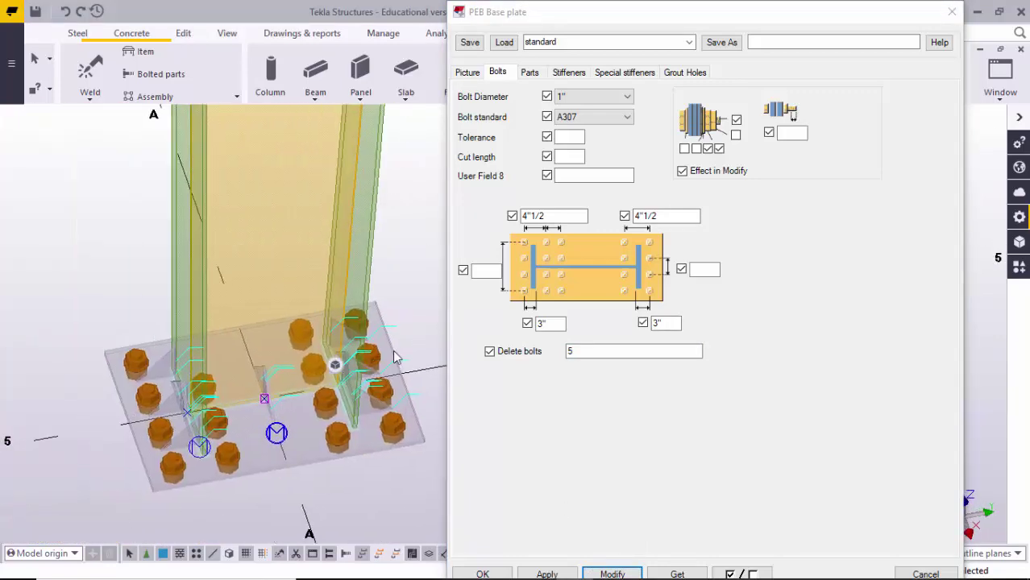
{"action": "scroll", "coordinate": [203, 400], "scroll_direction": "up", "scroll_amount": 2}
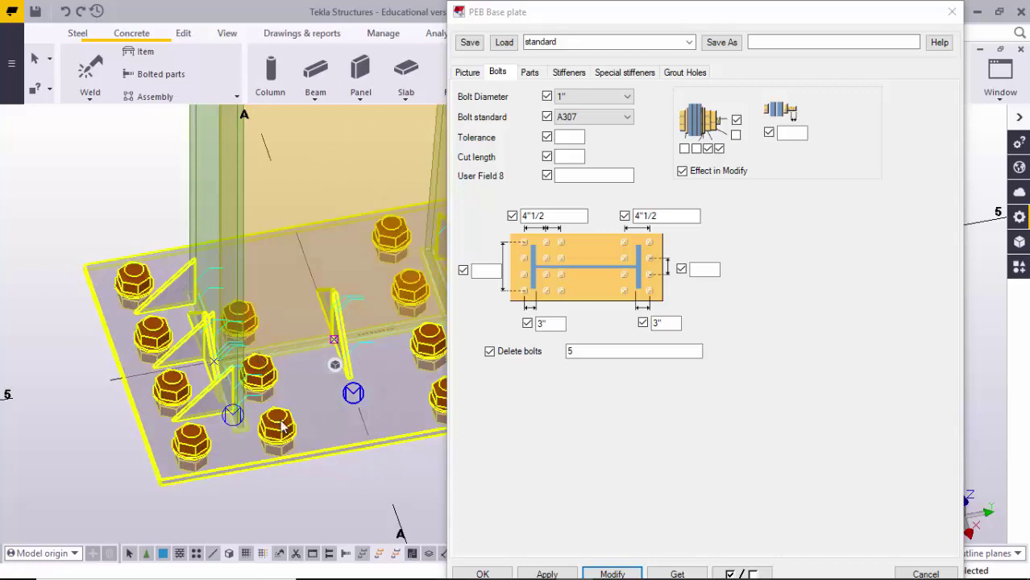
{"action": "left_click", "coordinate": [580, 355]}
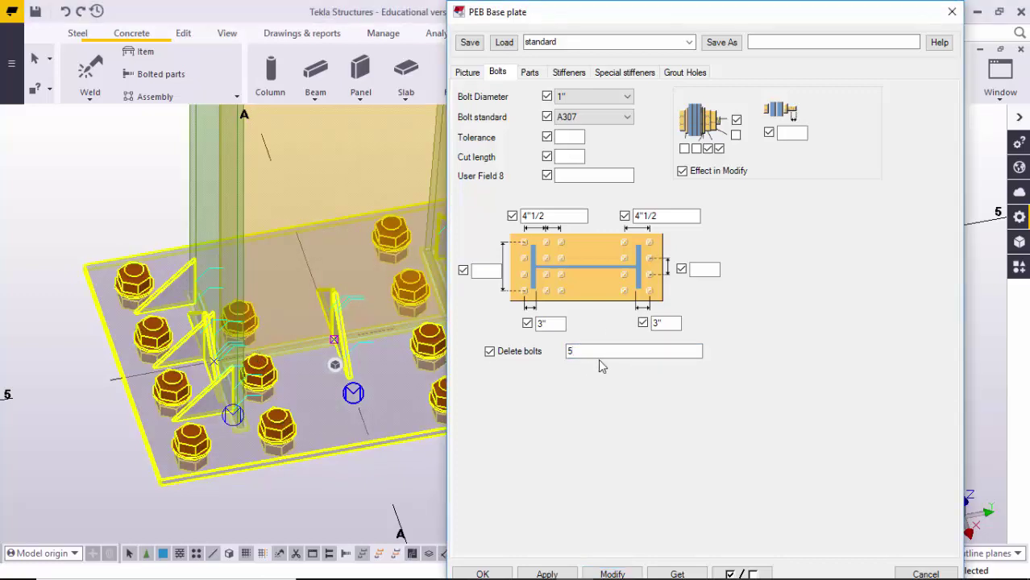
{"action": "left_click", "coordinate": [597, 356]}
{"action": "type", "text": "8"}
{"action": "left_click", "coordinate": [610, 574]}
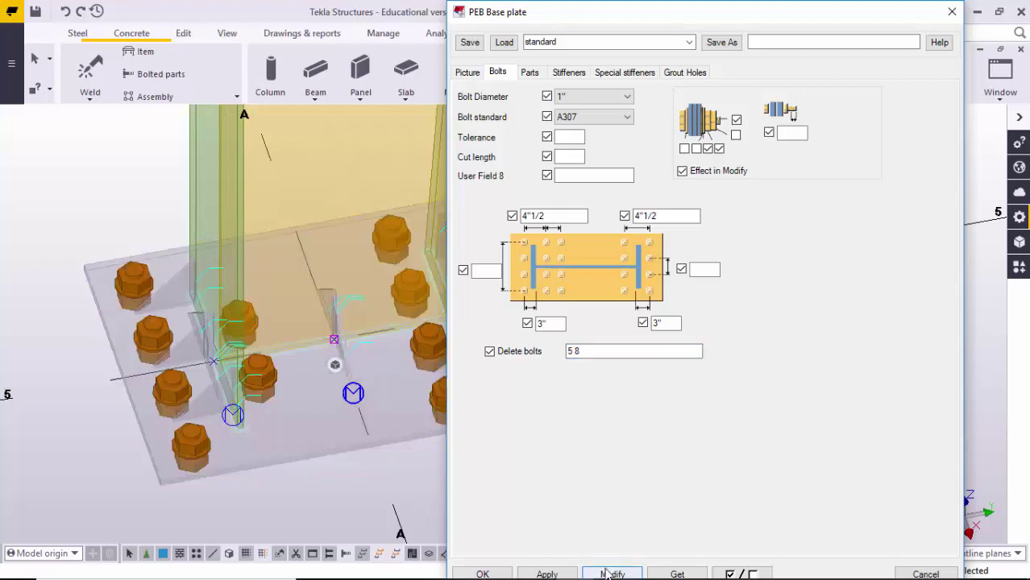
Clear the base plate's bolt deletion list and apply the change to restore all bolts.
{"action": "middle_click_drag", "start_coordinate": [244, 326], "coordinate": [176, 333]}
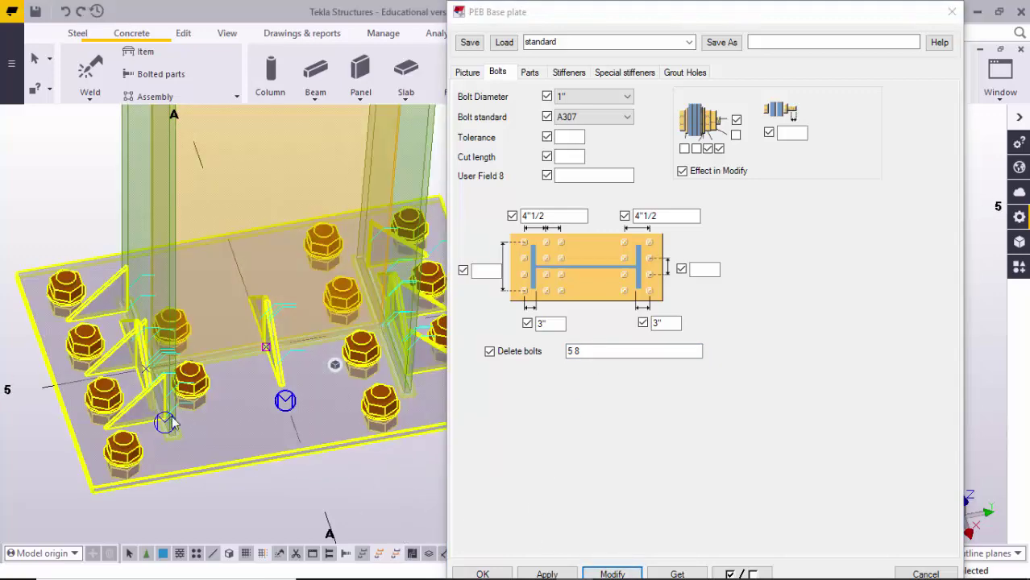
{"action": "scroll", "coordinate": [201, 413], "scroll_direction": "down", "scroll_amount": 1}
{"action": "middle_click_drag", "start_coordinate": [209, 412], "coordinate": [164, 412]}
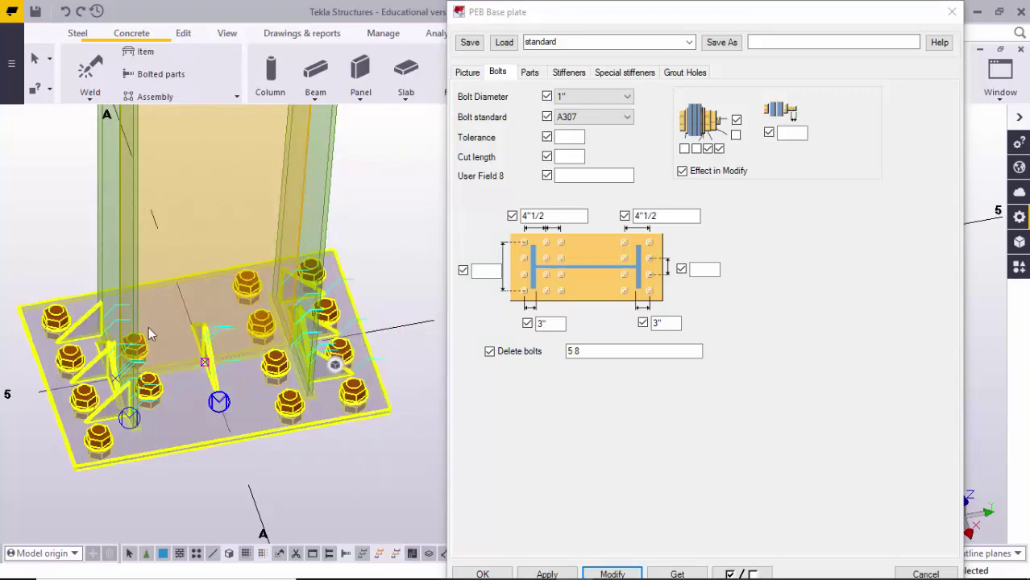
{"action": "left_click_drag", "start_coordinate": [587, 352], "coordinate": [439, 339]}
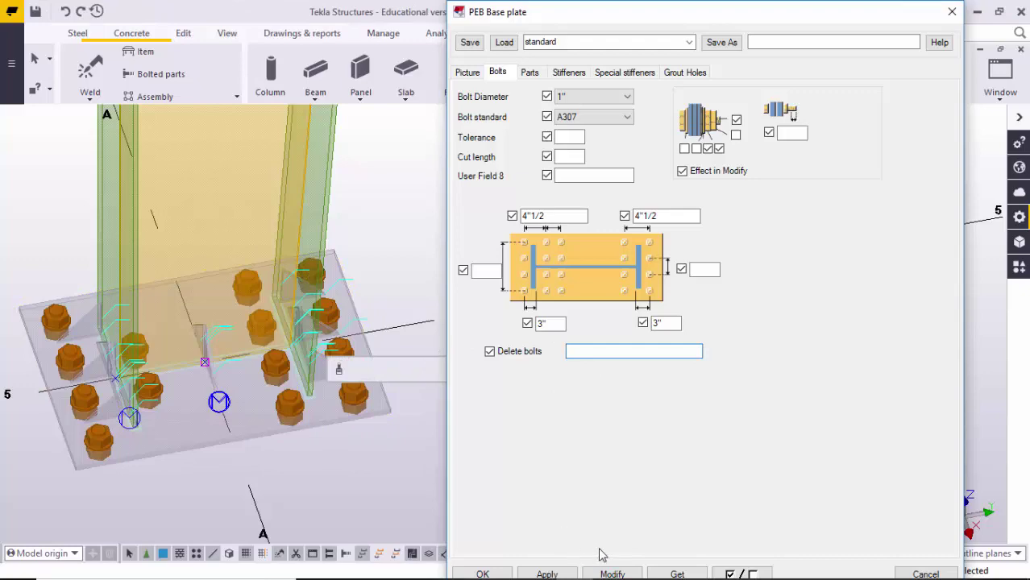
{"action": "left_click", "coordinate": [614, 573]}
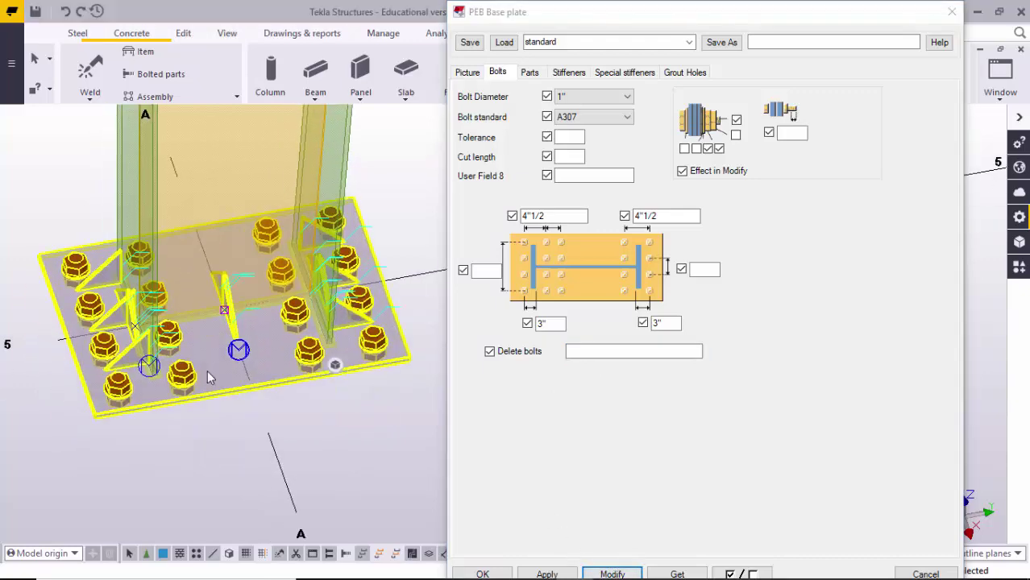
Delete bolts 5 8 9 12 from the base plate's inner rows and apply the modification.
{"action": "middle_click_drag", "start_coordinate": [139, 362], "coordinate": [135, 367]}
{"action": "middle_click_drag", "start_coordinate": [88, 317], "coordinate": [74, 326]}
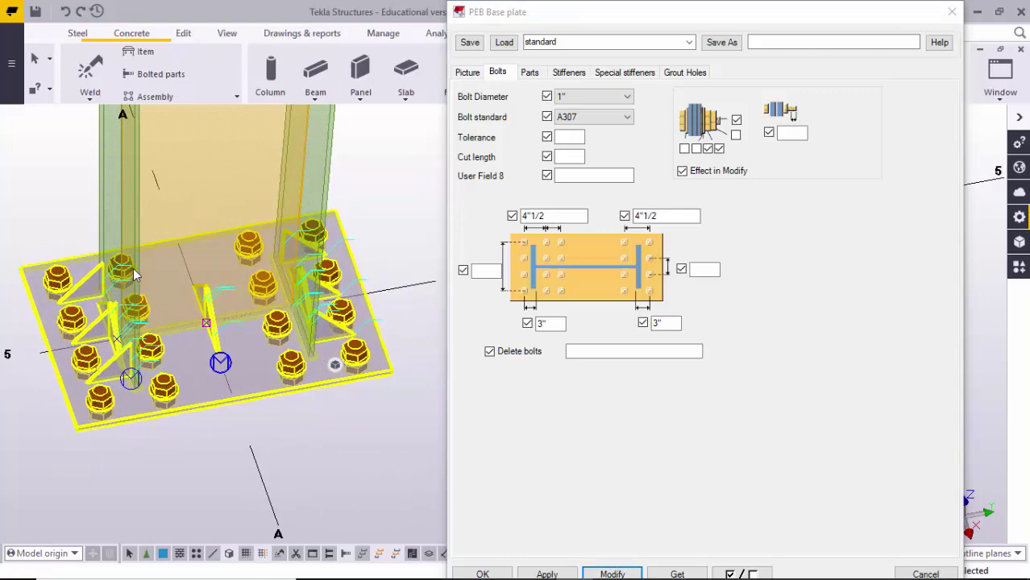
{"action": "left_click", "coordinate": [578, 354]}
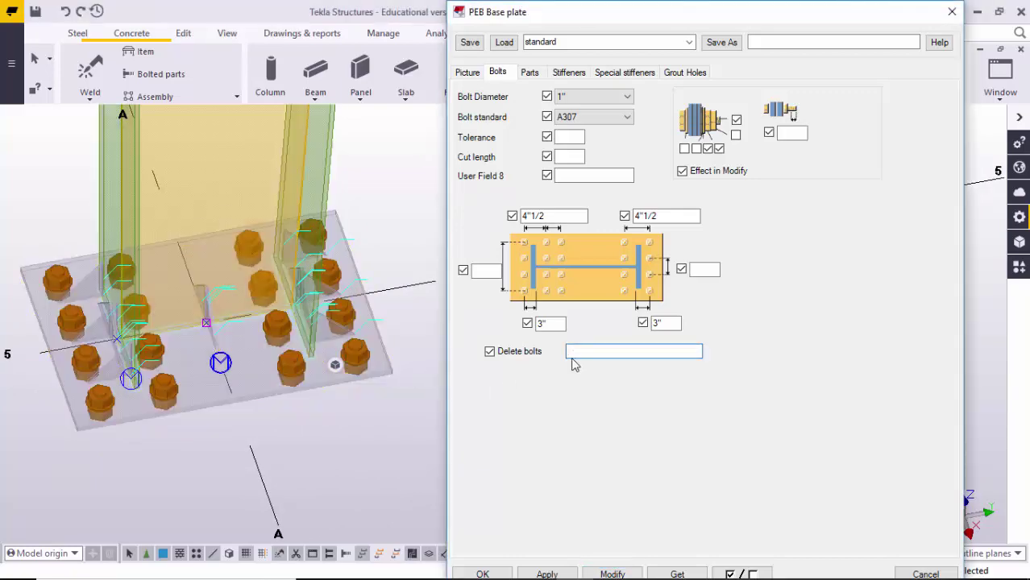
{"action": "type", "text": "5 8 9 12"}
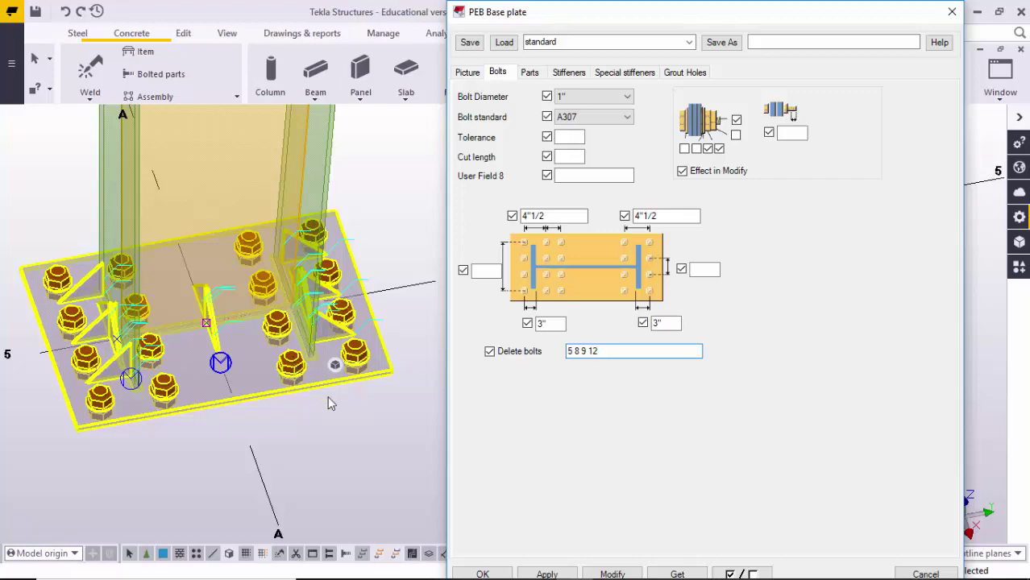
{"action": "middle_click_drag", "start_coordinate": [329, 397], "coordinate": [308, 350]}
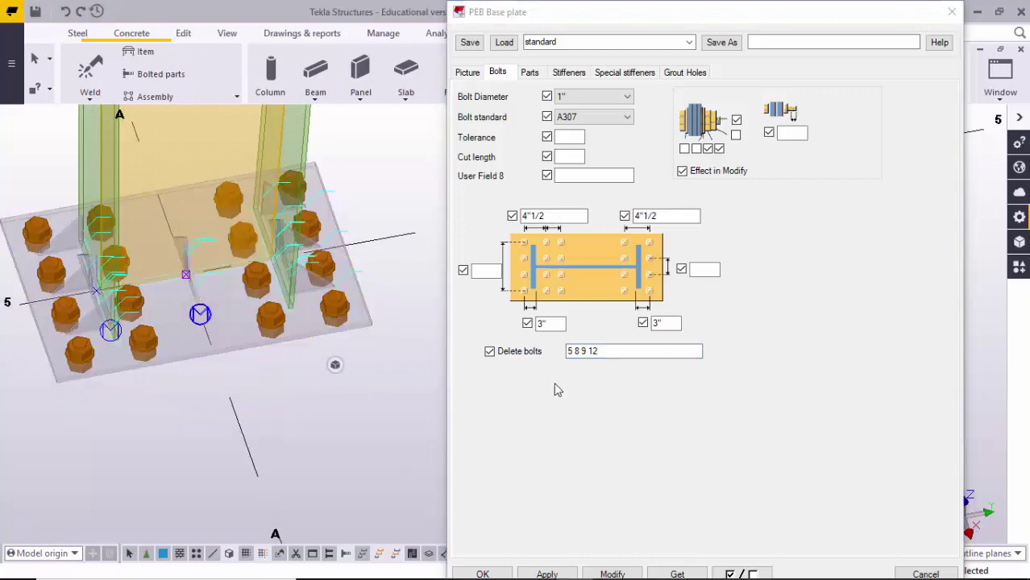
{"action": "left_click", "coordinate": [612, 575]}
{"action": "middle_click_drag", "start_coordinate": [154, 341], "coordinate": [168, 358]}
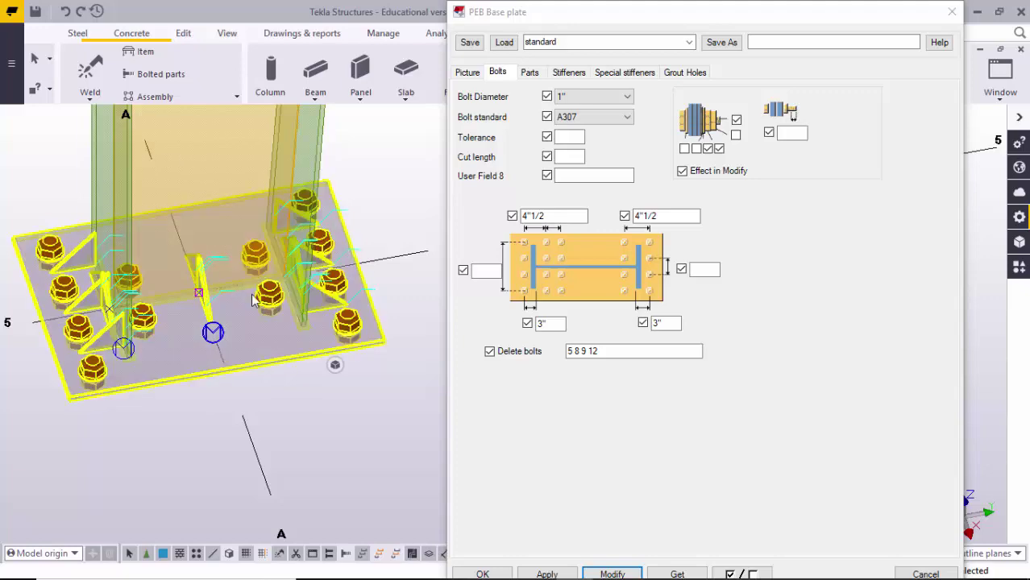
Examine the base plate's bolt layout around both flanges, and display the parts as solid rendered.
{"action": "scroll", "coordinate": [251, 295], "scroll_direction": "down", "scroll_amount": 1}
{"action": "middle_click_drag", "start_coordinate": [256, 321], "coordinate": [232, 331]}
{"action": "scroll", "coordinate": [234, 329], "scroll_direction": "up", "scroll_amount": 6}
{"action": "scroll", "coordinate": [291, 323], "scroll_direction": "down", "scroll_amount": 3}
{"action": "middle_click_drag", "start_coordinate": [307, 329], "coordinate": [301, 308]}
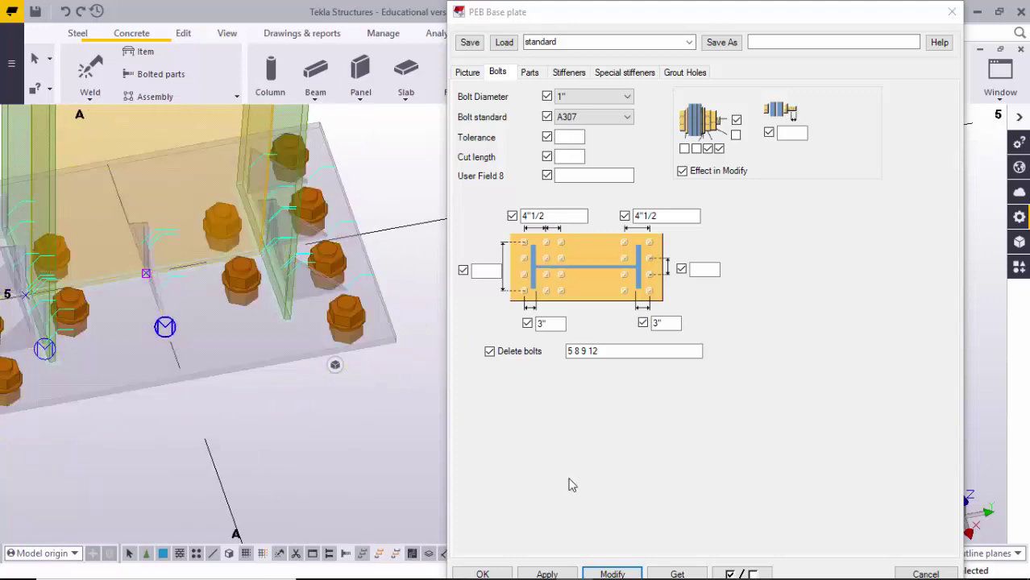
{"action": "middle_click_drag", "start_coordinate": [246, 410], "coordinate": [253, 492]}
{"action": "scroll", "coordinate": [253, 492], "scroll_direction": "down", "scroll_amount": 1}
{"action": "scroll", "coordinate": [240, 298], "scroll_direction": "down", "scroll_amount": 3}
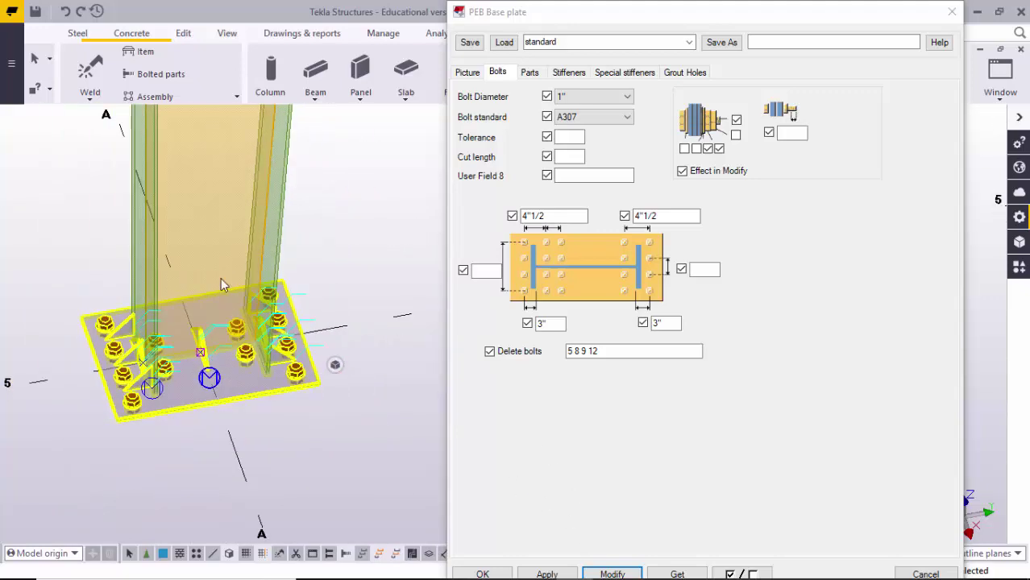
{"action": "scroll", "coordinate": [221, 278], "scroll_direction": "up", "scroll_amount": 3}
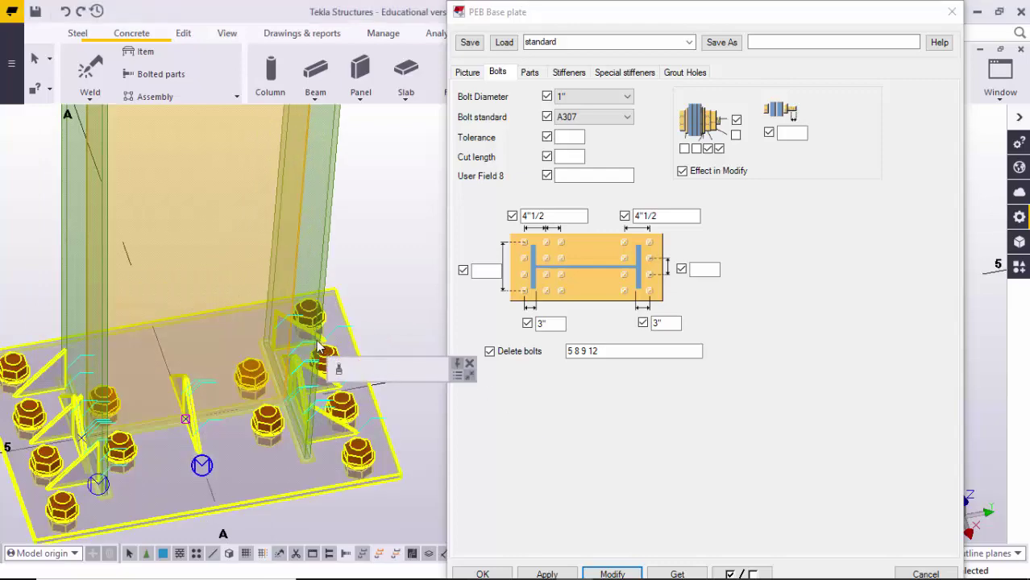
{"action": "scroll", "coordinate": [229, 379], "scroll_direction": "down", "scroll_amount": 3}
{"action": "scroll", "coordinate": [103, 409], "scroll_direction": "up", "scroll_amount": 3}
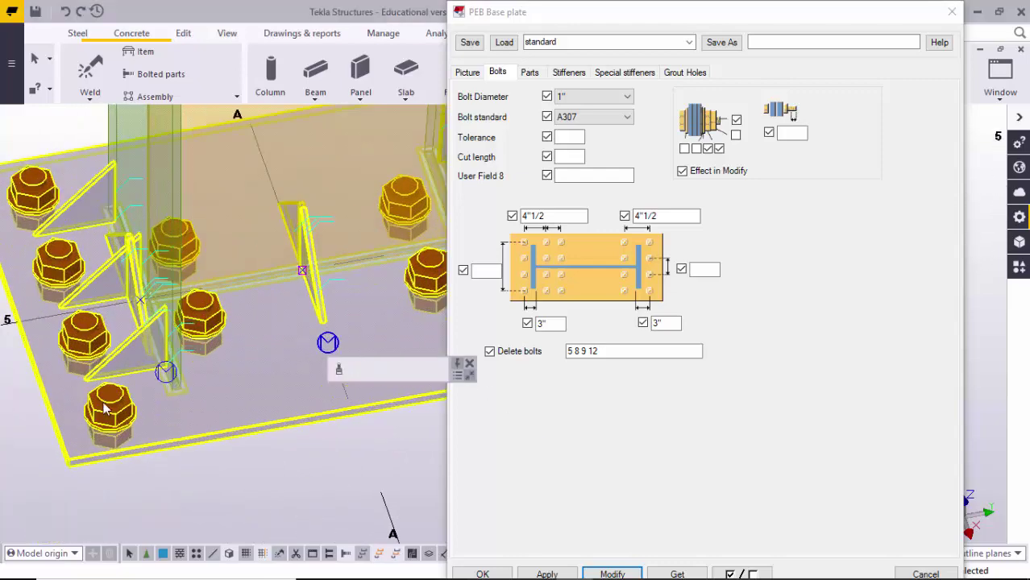
{"action": "middle_click_drag", "start_coordinate": [103, 359], "coordinate": [304, 300]}
{"action": "key", "text": "ctrl+4"}
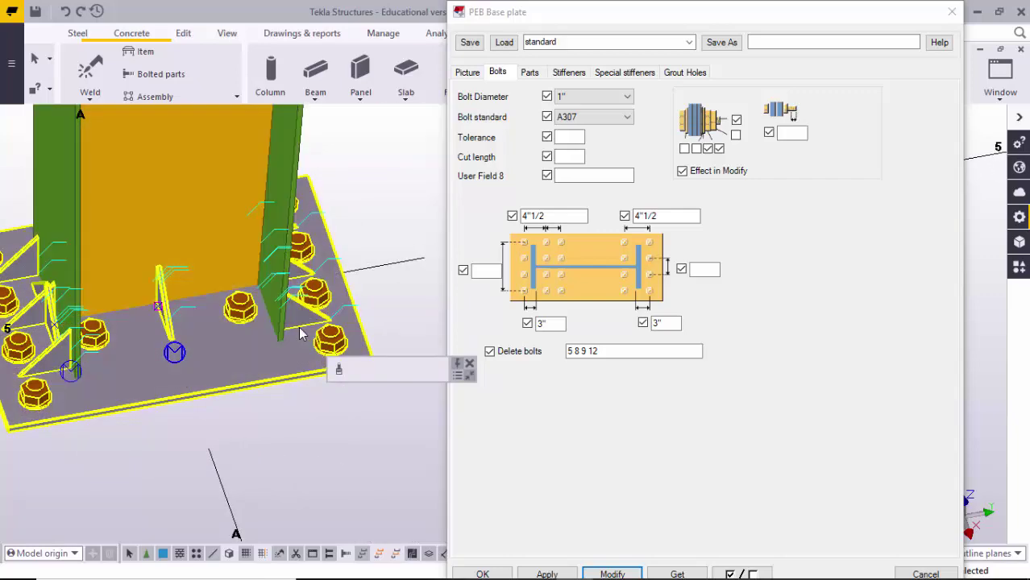
Review the endplate's part settings against the plate in the model, and return to the bolt settings.
{"action": "left_click", "coordinate": [530, 73]}
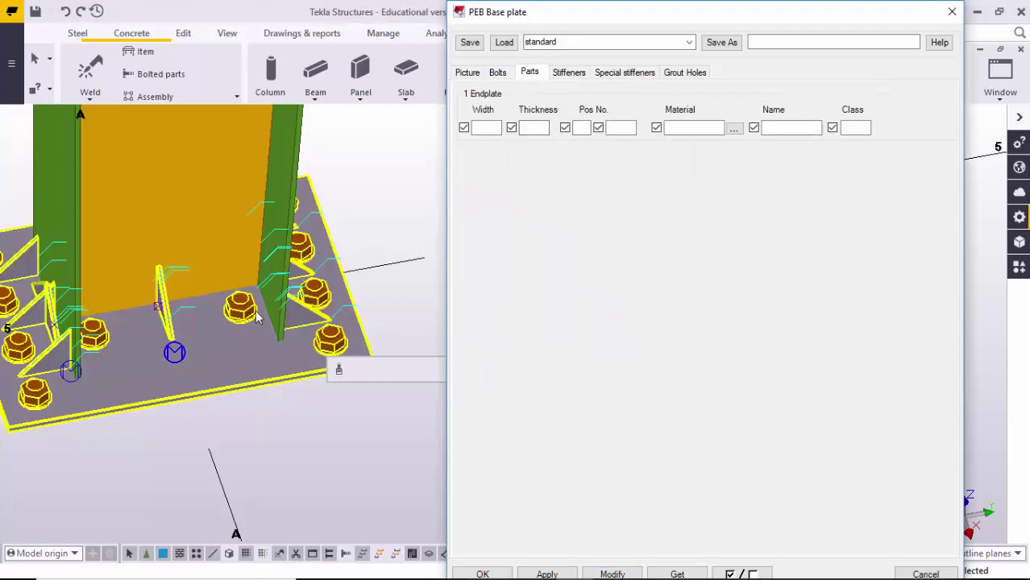
{"action": "middle_click_drag", "start_coordinate": [207, 330], "coordinate": [309, 287]}
{"action": "middle_click_drag", "start_coordinate": [226, 286], "coordinate": [246, 294]}
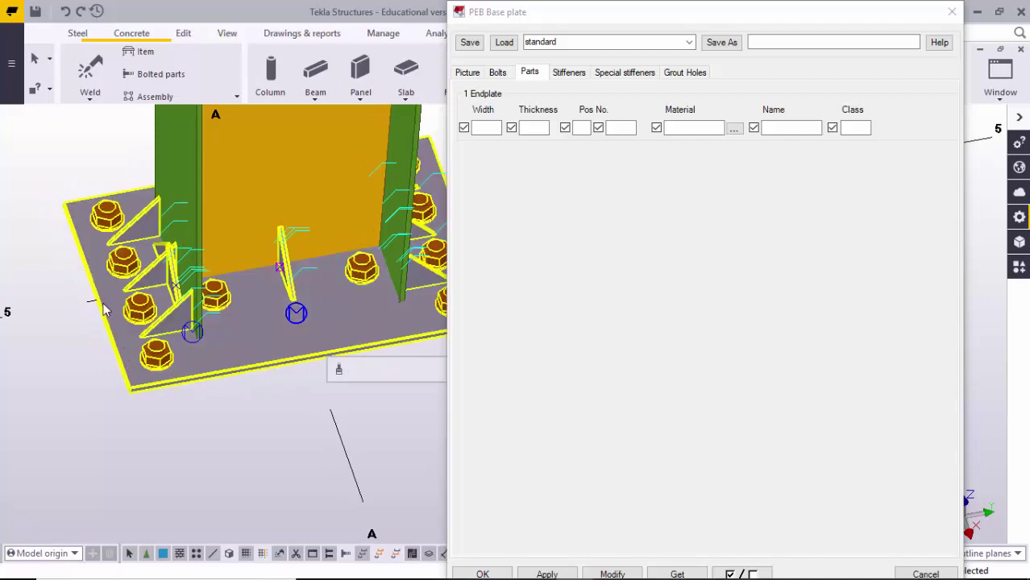
{"action": "middle_click_drag", "start_coordinate": [125, 360], "coordinate": [67, 350]}
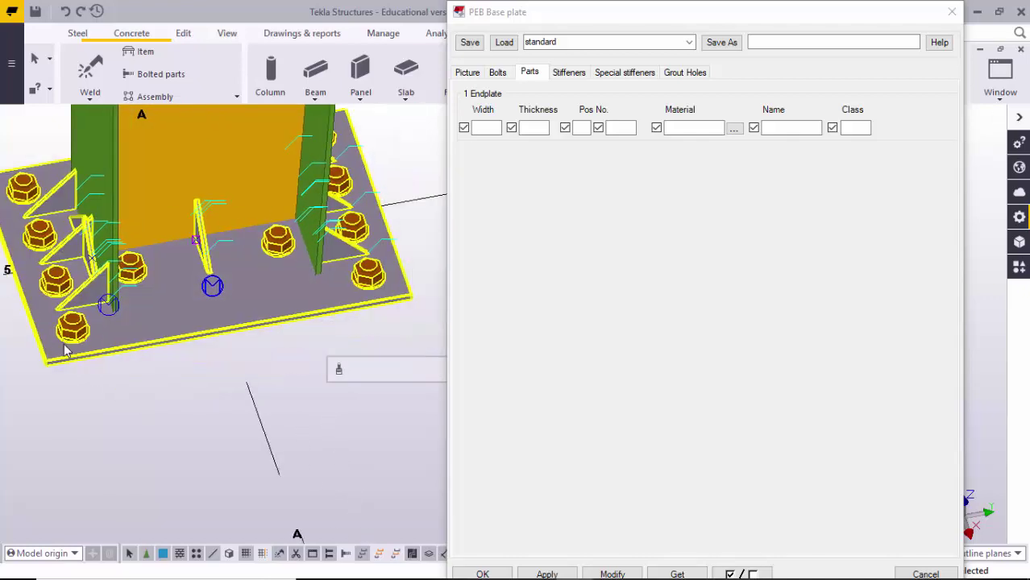
{"action": "middle_click_drag", "start_coordinate": [193, 304], "coordinate": [257, 324]}
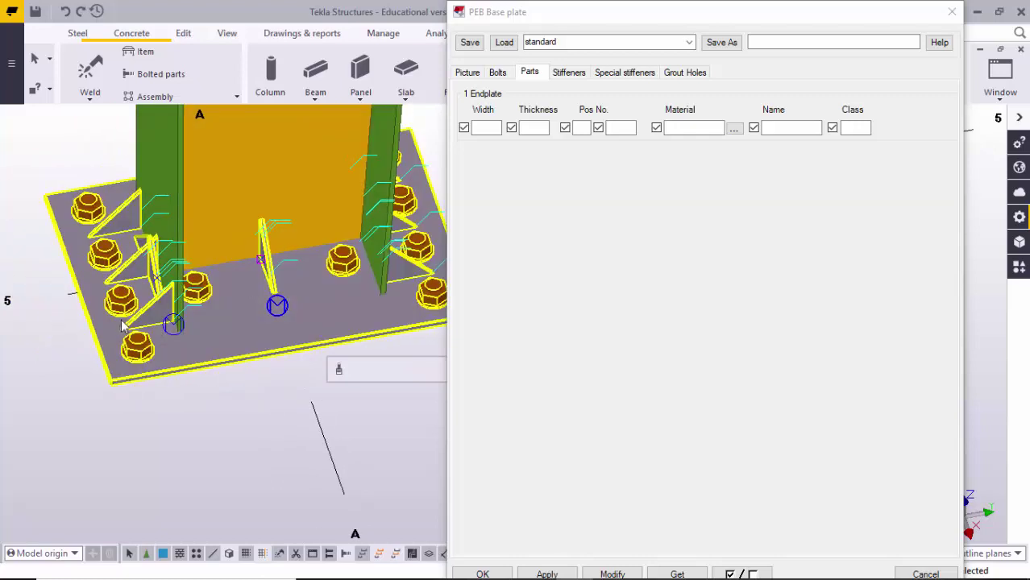
{"action": "left_click", "coordinate": [487, 127]}
{"action": "left_click", "coordinate": [500, 74]}
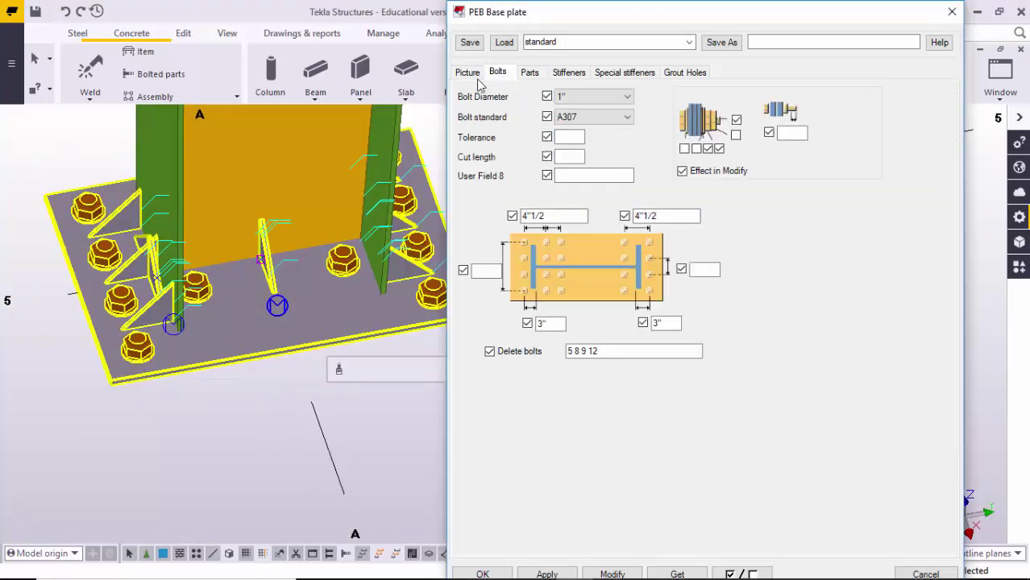
Set the base plate's bolt spacing across the plate width to 2" and the overall spread of the bolts to 6", and apply the modification.
{"action": "left_click", "coordinate": [480, 74]}
{"action": "left_click", "coordinate": [498, 75]}
{"action": "left_click", "coordinate": [328, 308]}
{"action": "left_click", "coordinate": [124, 304]}
{"action": "left_click", "coordinate": [703, 271]}
{"action": "left_click", "coordinate": [488, 273]}
{"action": "type", "text": "6"}
{"action": "left_click", "coordinate": [613, 574]}
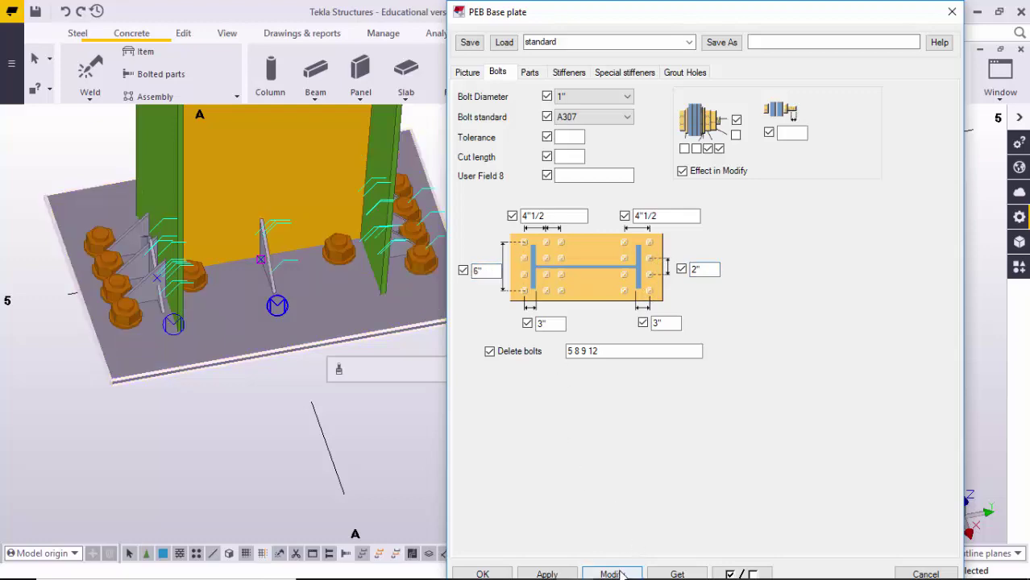
Set the base plate's bolt spacing to 3" with an overall spread of 9" across the plate width, and modify the connection.
{"action": "scroll", "coordinate": [153, 333], "scroll_direction": "up", "scroll_amount": 5}
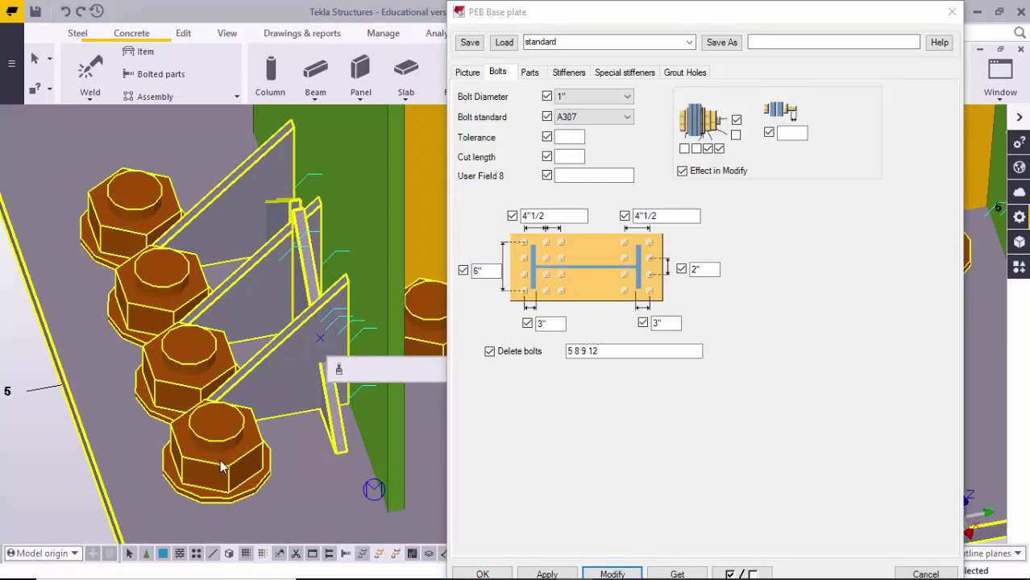
{"action": "scroll", "coordinate": [246, 362], "scroll_direction": "down", "scroll_amount": 1}
{"action": "scroll", "coordinate": [299, 295], "scroll_direction": "down", "scroll_amount": 1}
{"action": "scroll", "coordinate": [217, 329], "scroll_direction": "up", "scroll_amount": 1}
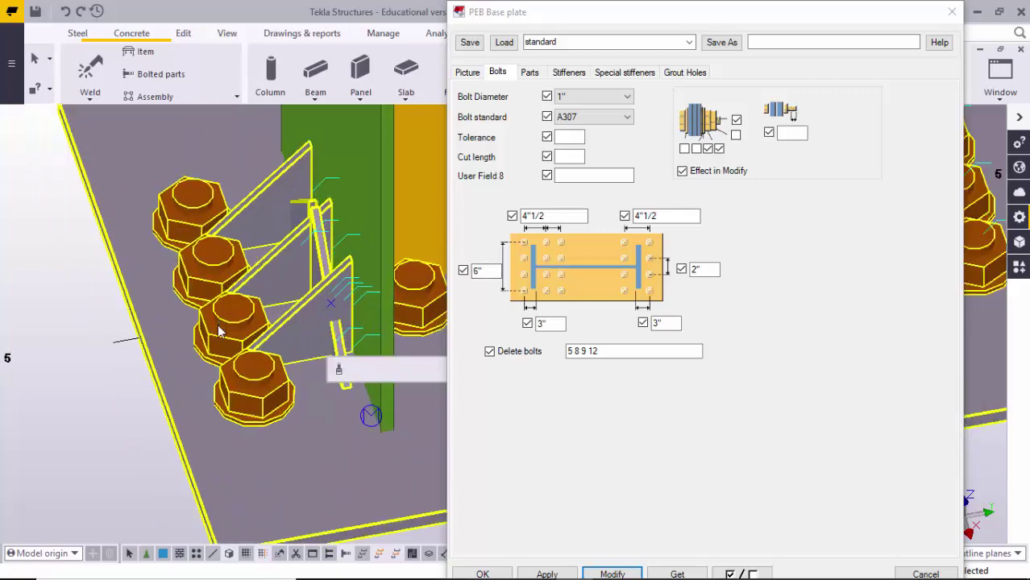
{"action": "scroll", "coordinate": [218, 331], "scroll_direction": "down", "scroll_amount": 2}
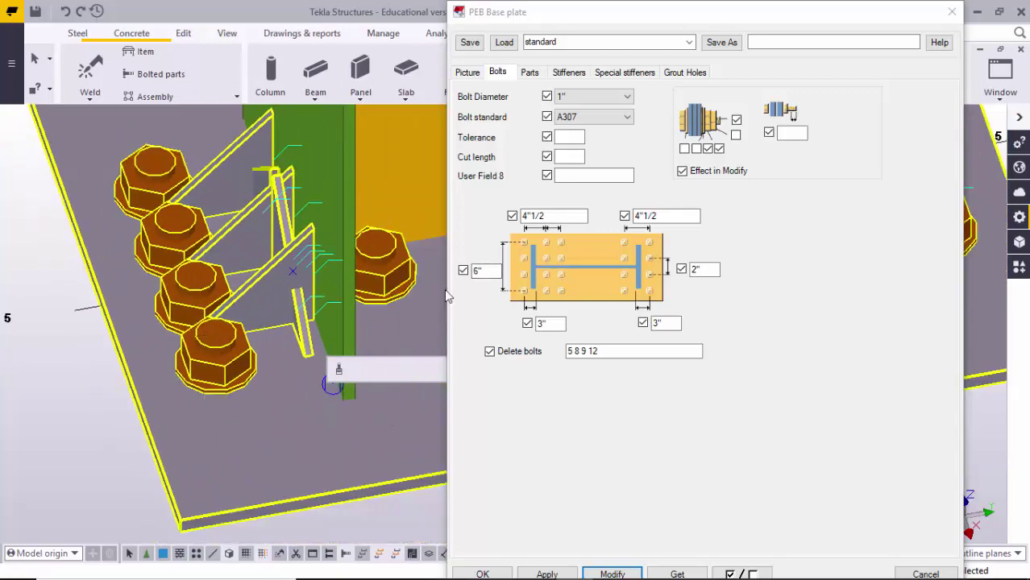
{"action": "double_click", "coordinate": [710, 271]}
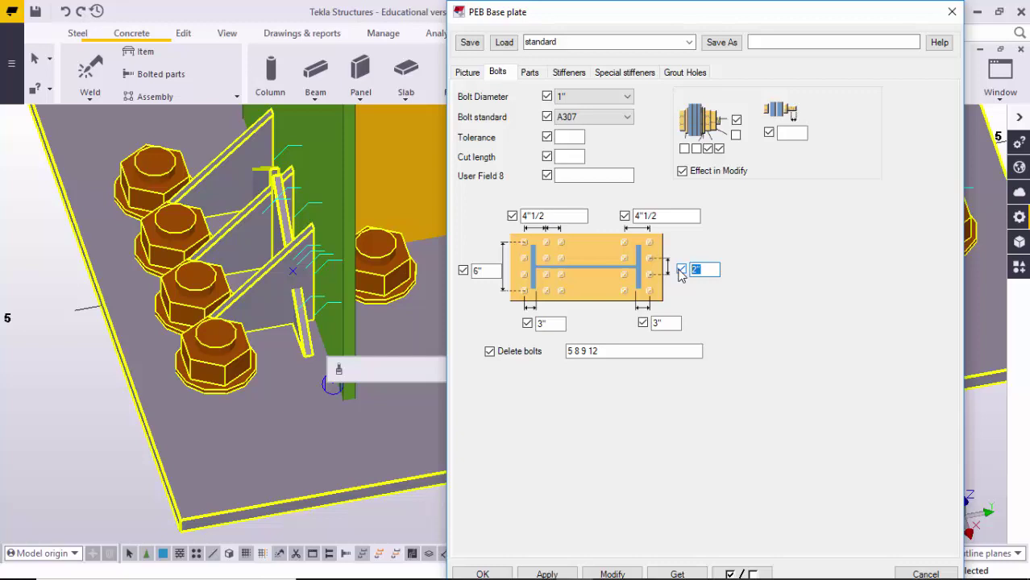
{"action": "type", "text": "4"}
{"action": "double_click", "coordinate": [484, 271]}
{"action": "type", "text": "9\""}
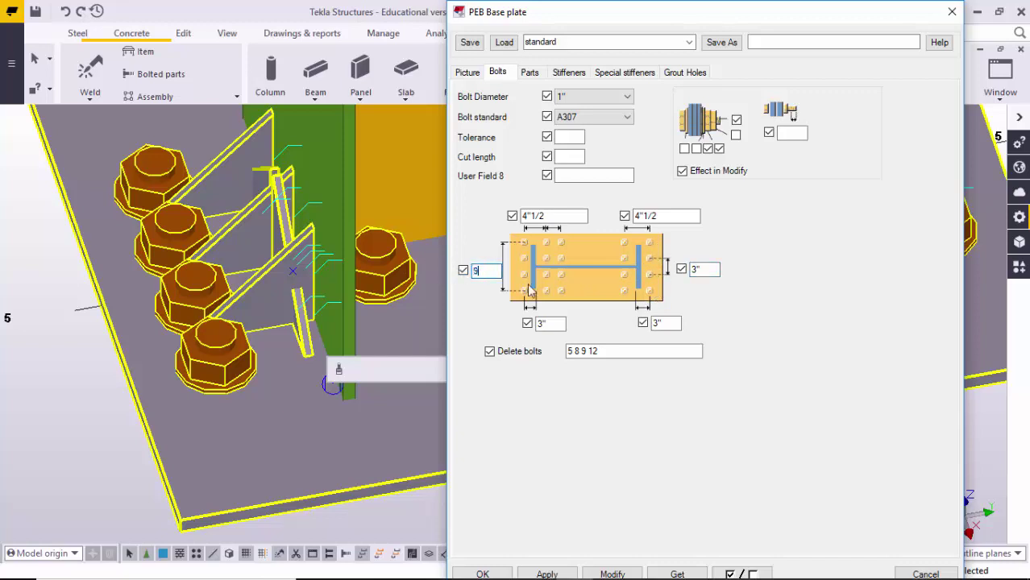
{"action": "left_click", "coordinate": [622, 574]}
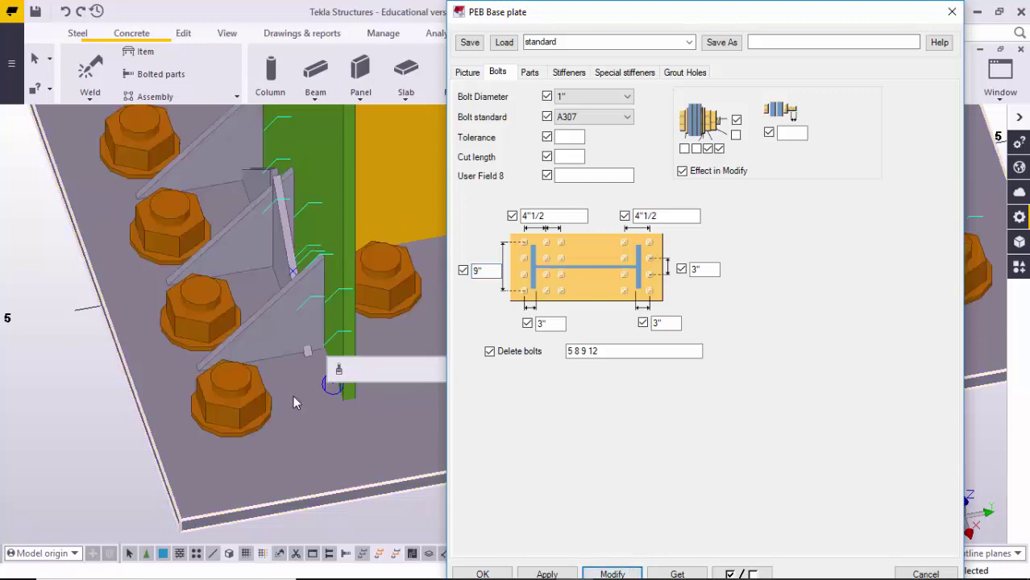
Reduce the overall spread of the bolts across the plate width to 3" and apply it to the base plate.
{"action": "scroll", "coordinate": [264, 318], "scroll_direction": "down", "scroll_amount": 4}
{"action": "scroll", "coordinate": [297, 291], "scroll_direction": "up", "scroll_amount": 4}
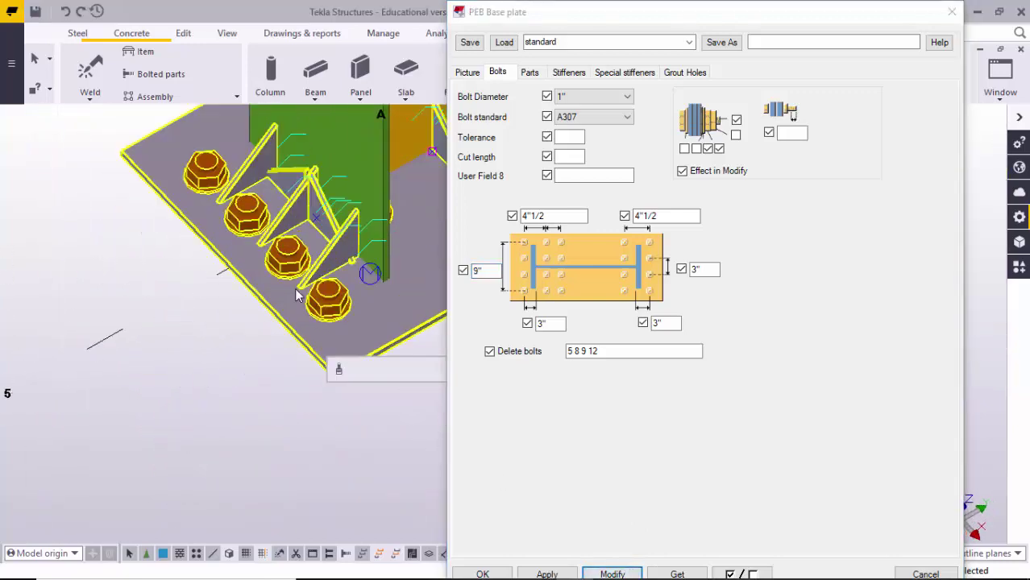
{"action": "scroll", "coordinate": [281, 242], "scroll_direction": "down", "scroll_amount": 3}
{"action": "scroll", "coordinate": [280, 242], "scroll_direction": "up", "scroll_amount": 1}
{"action": "left_click", "coordinate": [701, 270]}
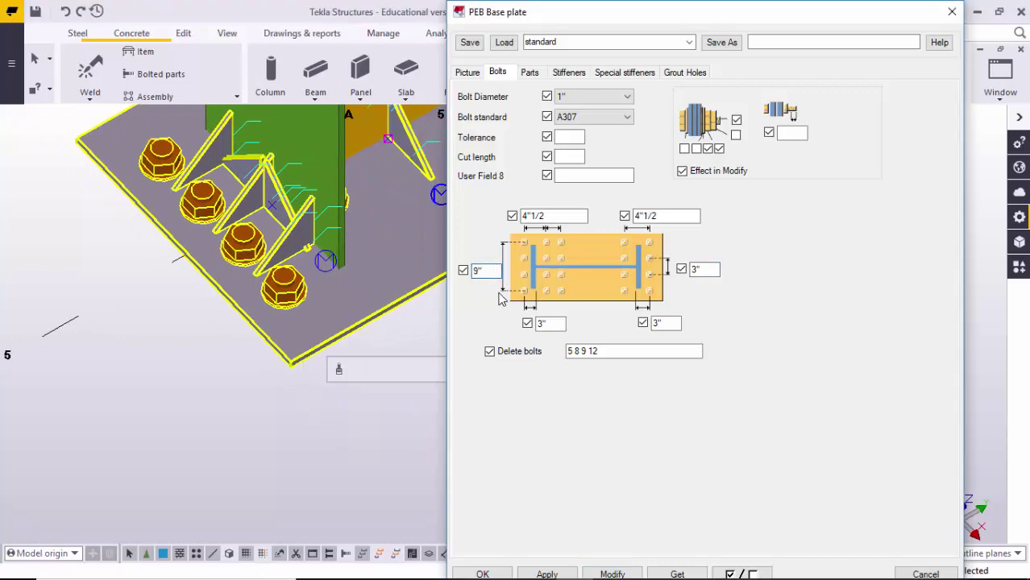
{"action": "double_click", "coordinate": [700, 270]}
{"action": "double_click", "coordinate": [480, 270]}
{"action": "type", "text": "3"}
{"action": "left_click", "coordinate": [613, 574]}
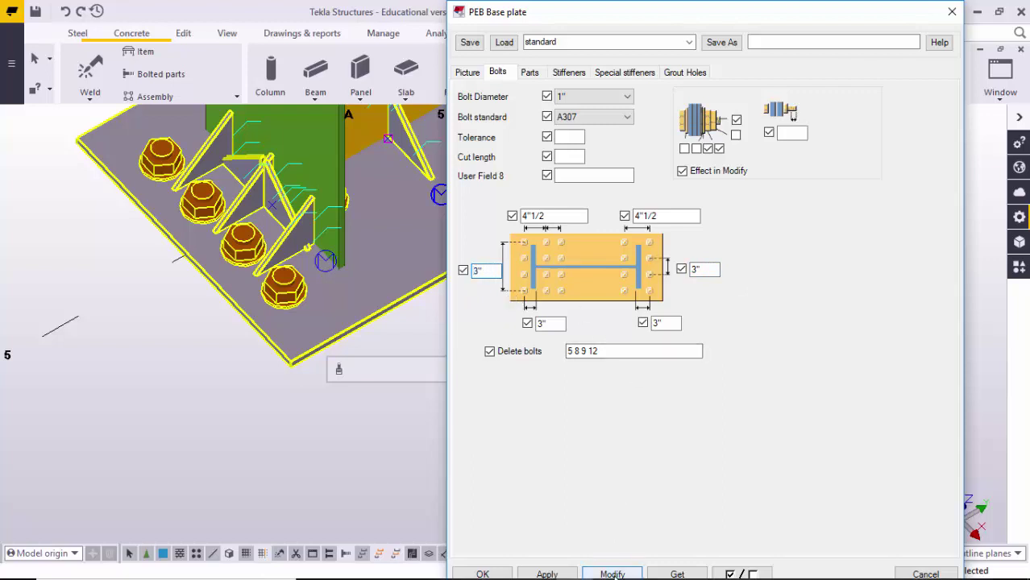
Set the overall bolt spread back to 9" with 3" bolt spacing and apply the modification.
{"action": "middle_click_drag", "start_coordinate": [259, 393], "coordinate": [241, 415]}
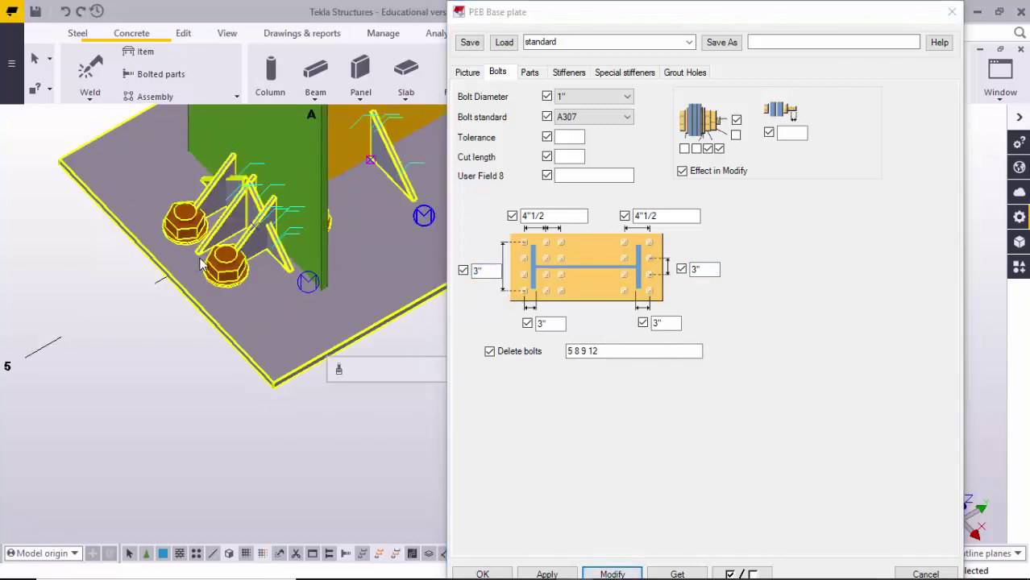
{"action": "double_click", "coordinate": [700, 269]}
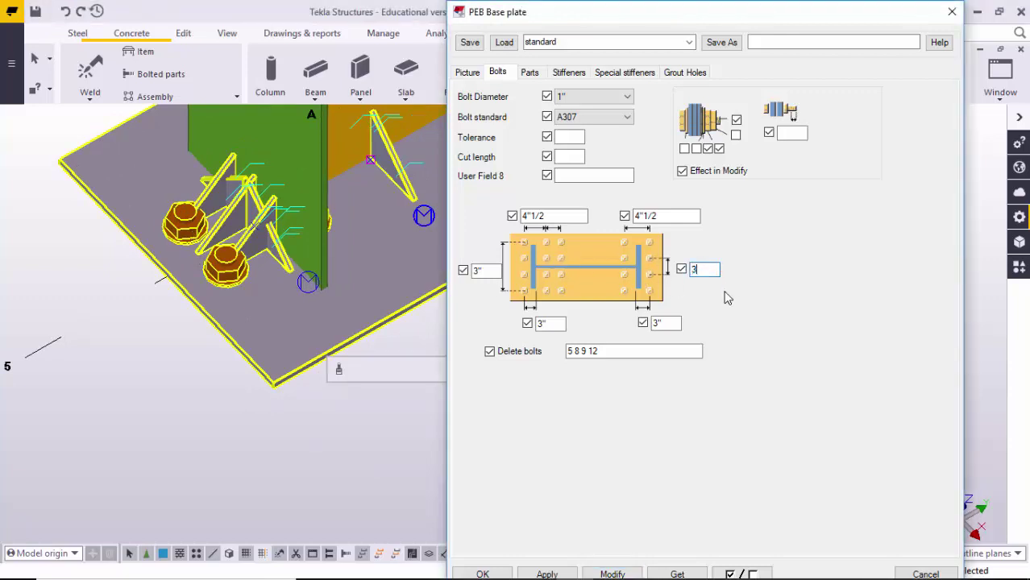
{"action": "double_click", "coordinate": [478, 271]}
{"action": "type", "text": "9"}
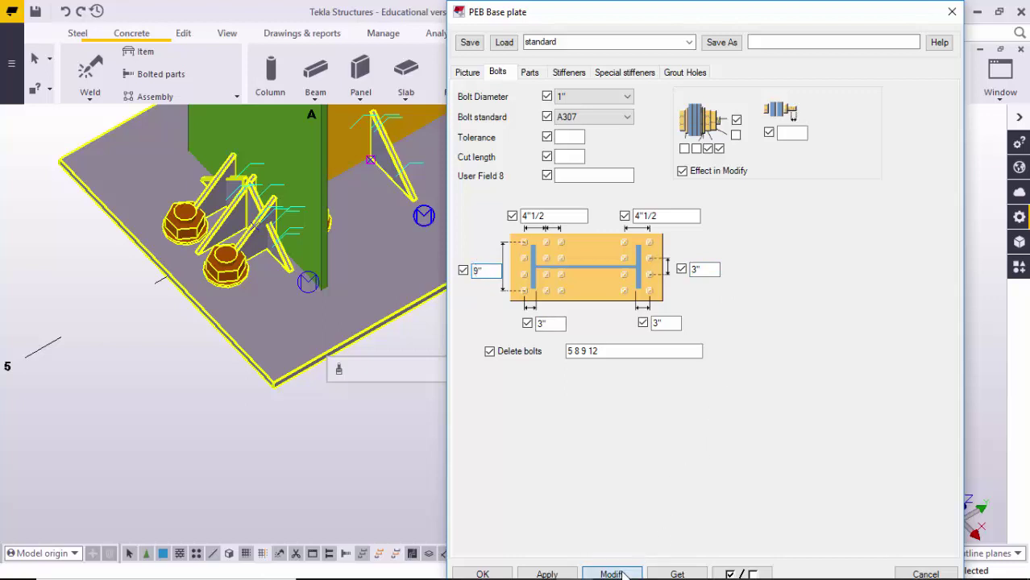
{"action": "left_click", "coordinate": [617, 573]}
Examine the bolt rows outside the flanges, comparing the overall bolt spread with the endplate's part settings.
{"action": "middle_click_drag", "start_coordinate": [375, 405], "coordinate": [125, 353], "text": "ctrl"}
{"action": "scroll", "coordinate": [125, 358], "scroll_direction": "up", "scroll_amount": 4}
{"action": "scroll", "coordinate": [127, 329], "scroll_direction": "down", "scroll_amount": 6}
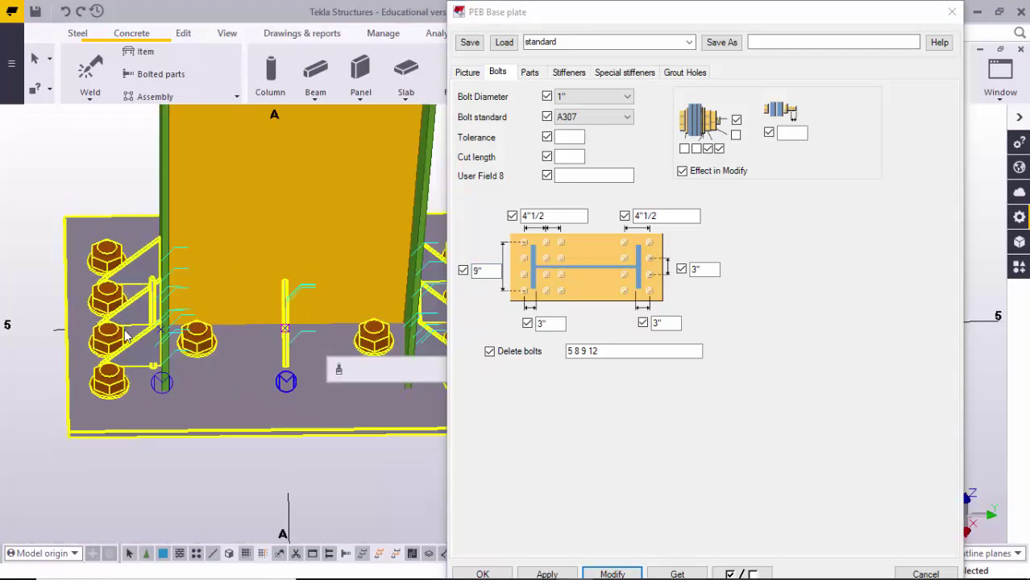
{"action": "scroll", "coordinate": [126, 355], "scroll_direction": "up", "scroll_amount": 3}
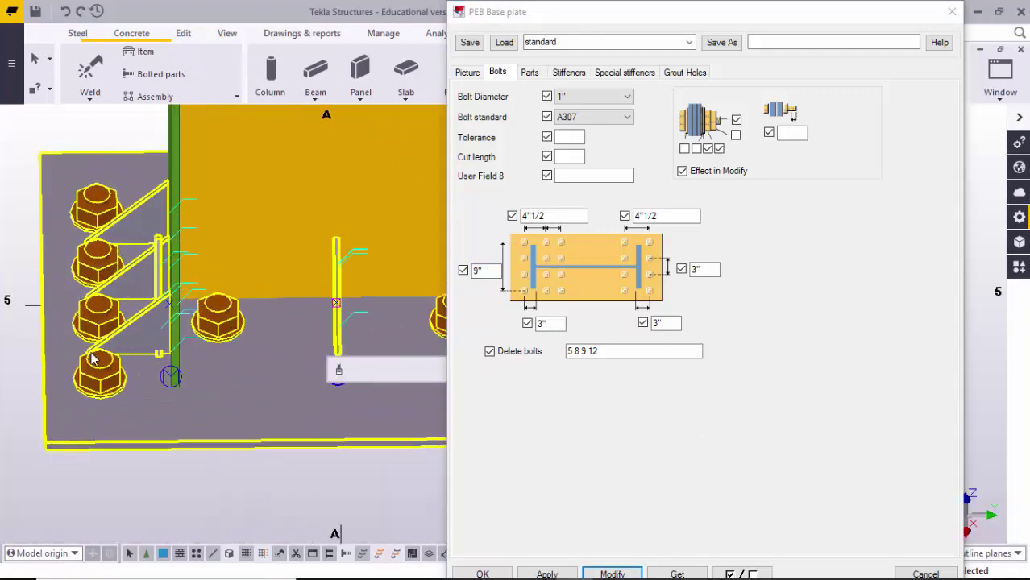
{"action": "scroll", "coordinate": [93, 359], "scroll_direction": "down", "scroll_amount": 4}
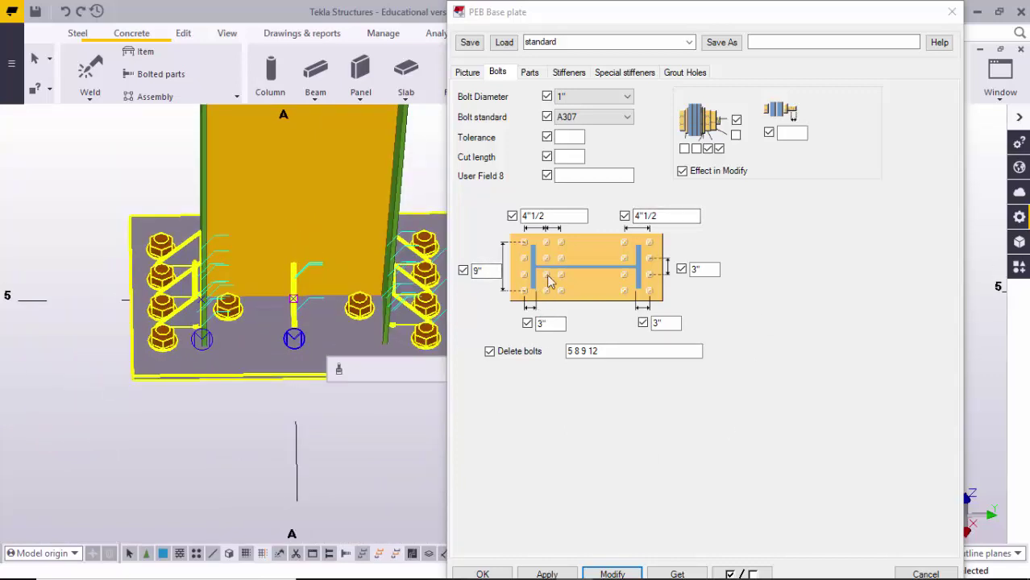
{"action": "left_click", "coordinate": [531, 74]}
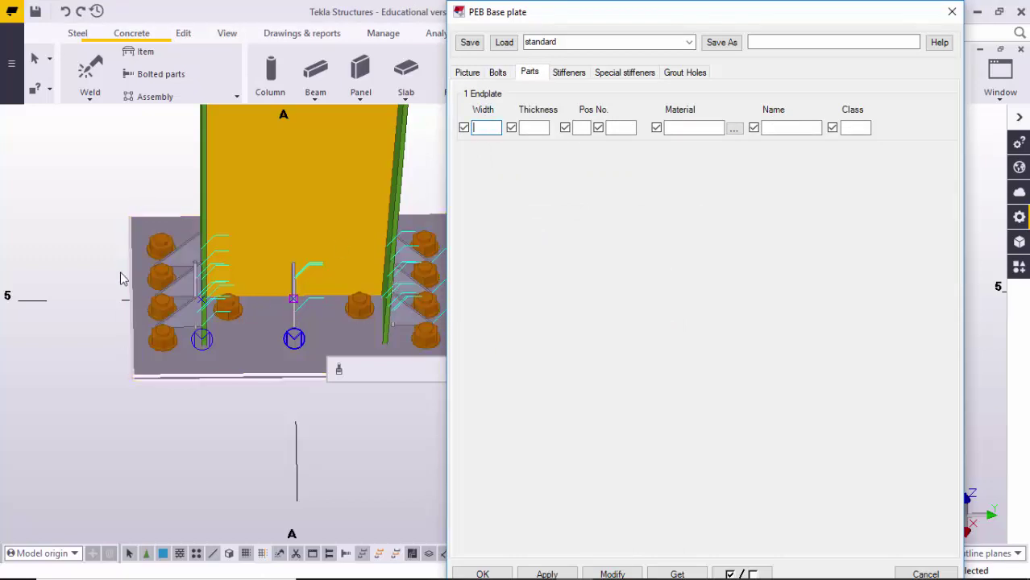
{"action": "left_click", "coordinate": [499, 73]}
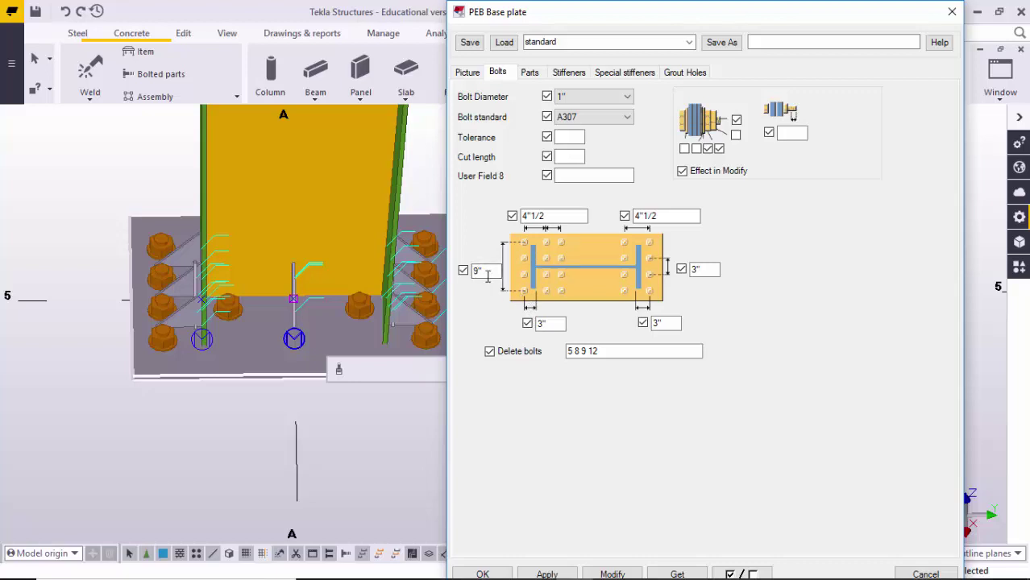
{"action": "left_click", "coordinate": [485, 272]}
Set the endplate's width to 12" and thickness to 1/2", and apply the modification.
{"action": "left_click", "coordinate": [530, 71]}
{"action": "left_click", "coordinate": [489, 127]}
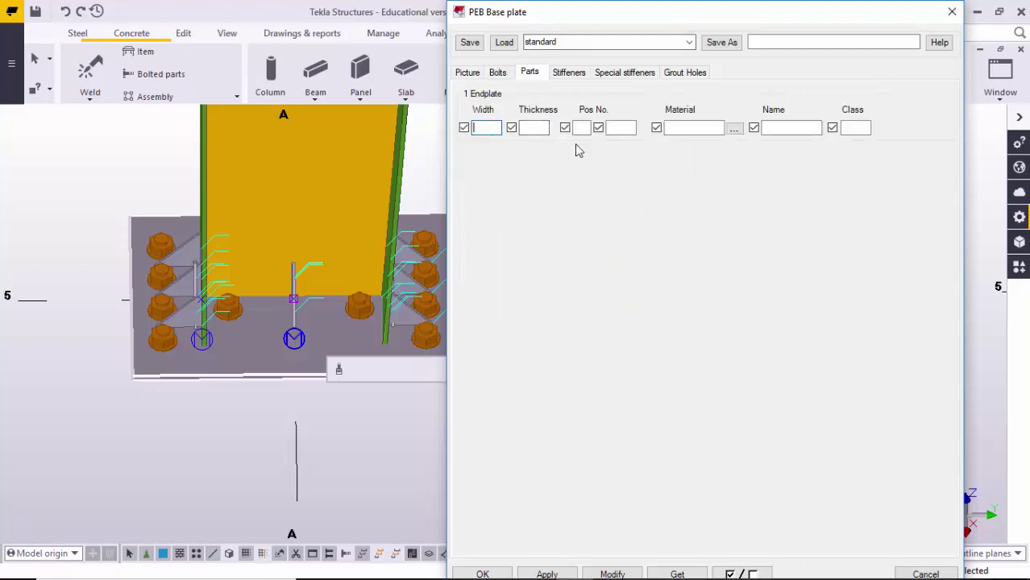
{"action": "type", "text": "12"}
{"action": "left_click", "coordinate": [545, 133]}
{"action": "type", "text": "1/2"}
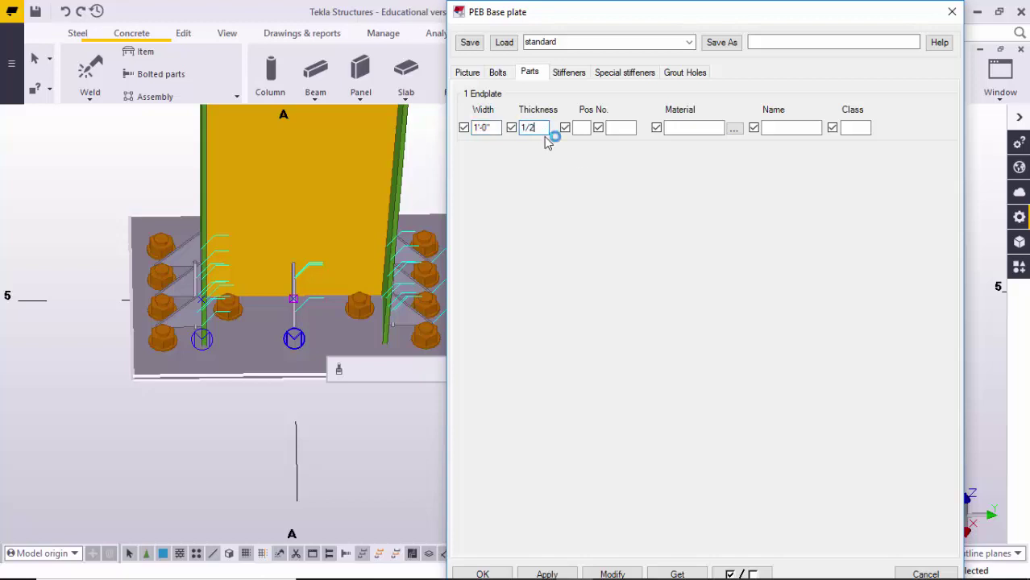
{"action": "left_click", "coordinate": [613, 574]}
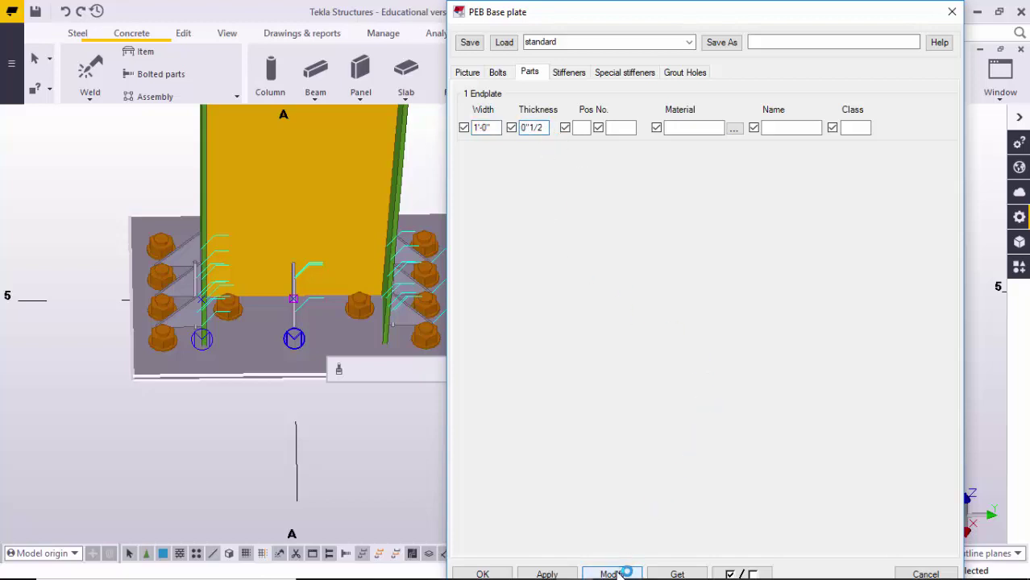
Inspect the base plate's edges and its bolts around both flanges in the model.
{"action": "scroll", "coordinate": [173, 363], "scroll_direction": "up", "scroll_amount": 5}
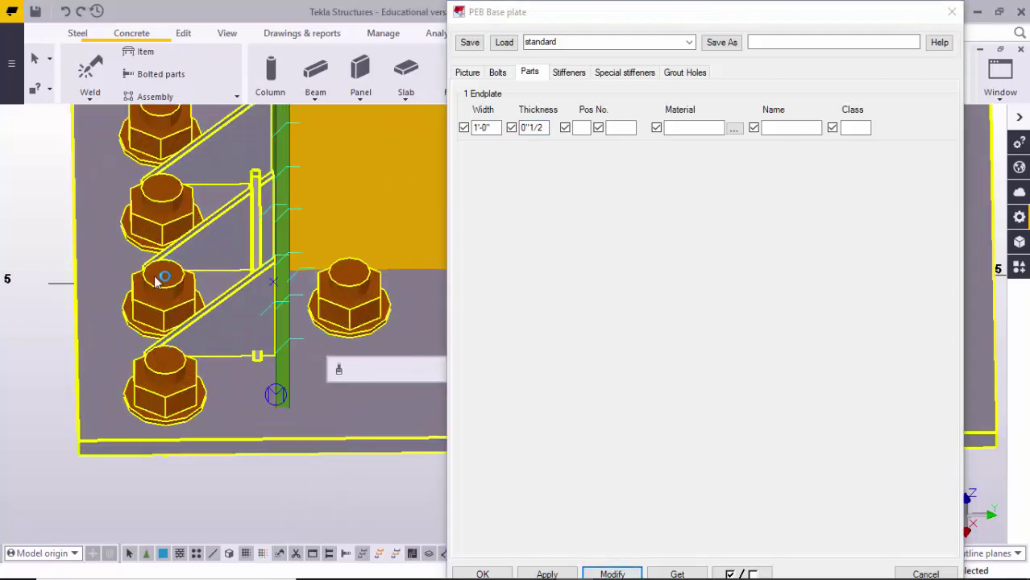
{"action": "scroll", "coordinate": [158, 281], "scroll_direction": "down", "scroll_amount": 2}
{"action": "scroll", "coordinate": [113, 224], "scroll_direction": "down", "scroll_amount": 3}
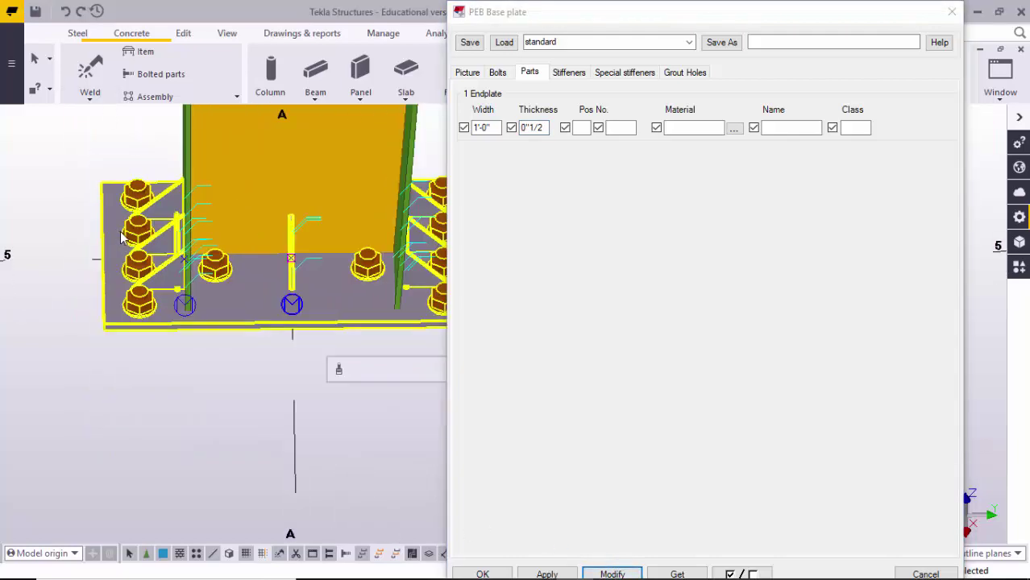
{"action": "scroll", "coordinate": [103, 295], "scroll_direction": "down", "scroll_amount": 1}
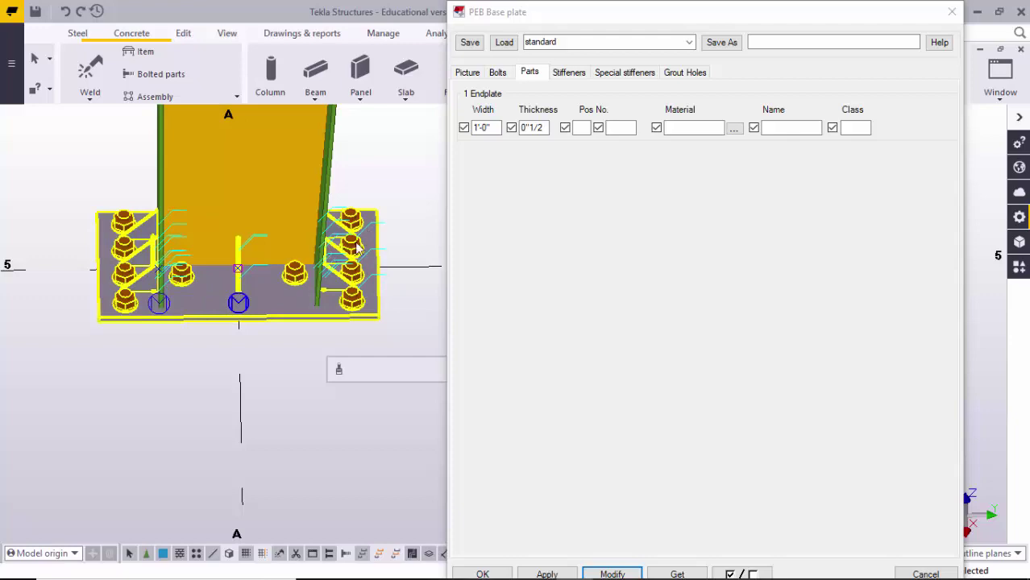
{"action": "scroll", "coordinate": [141, 292], "scroll_direction": "up", "scroll_amount": 3}
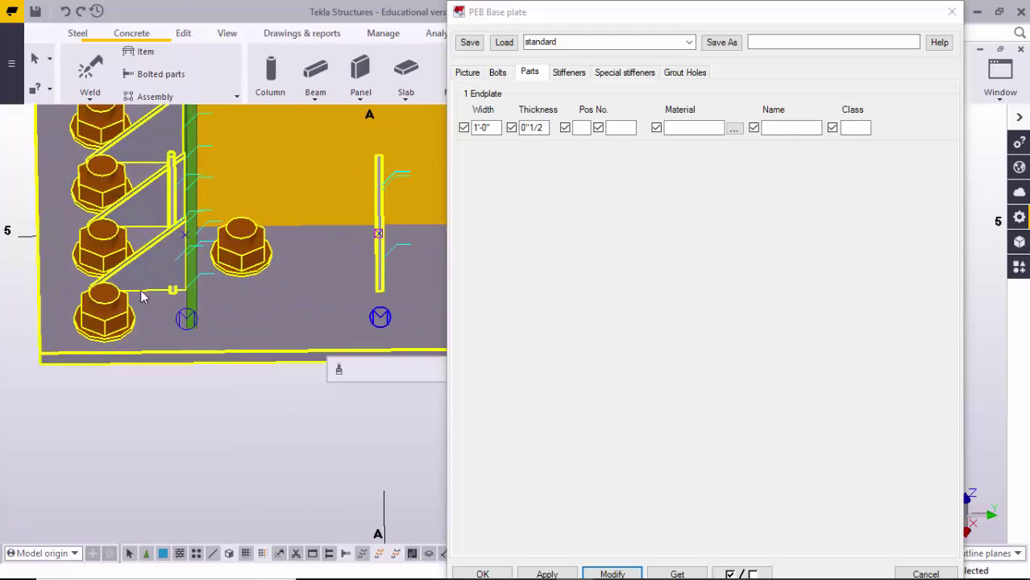
{"action": "scroll", "coordinate": [148, 286], "scroll_direction": "down", "scroll_amount": 1}
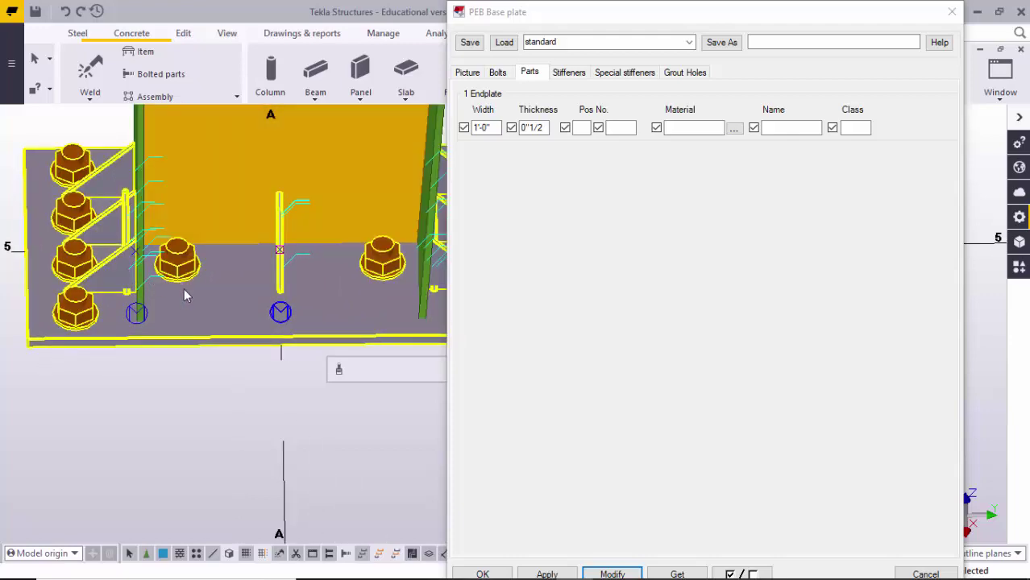
{"action": "scroll", "coordinate": [184, 296], "scroll_direction": "down", "scroll_amount": 2}
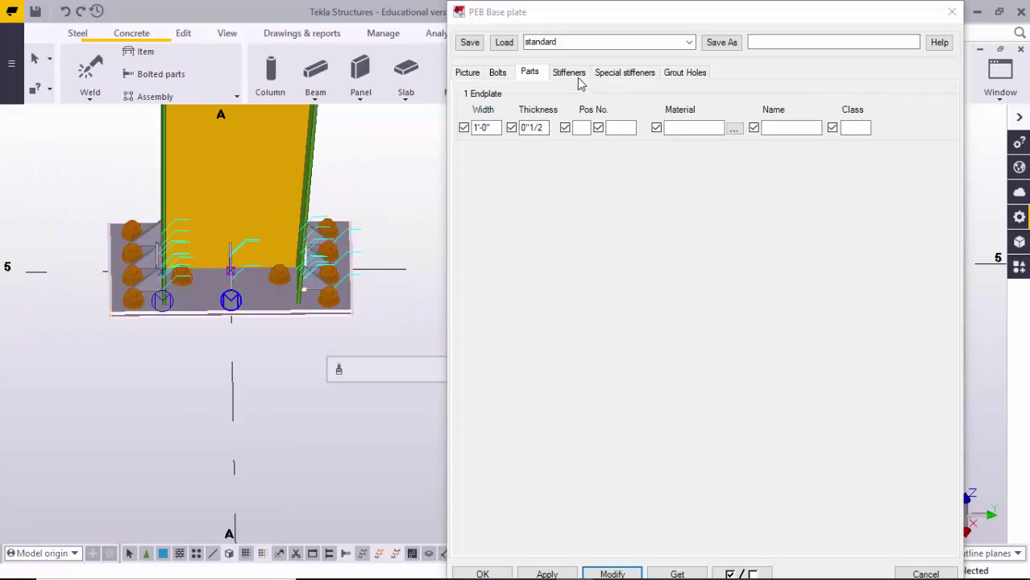
Examine the base plate's edges beyond the column flanges and compare them with the plate edge distance diagram.
{"action": "left_click", "coordinate": [478, 74]}
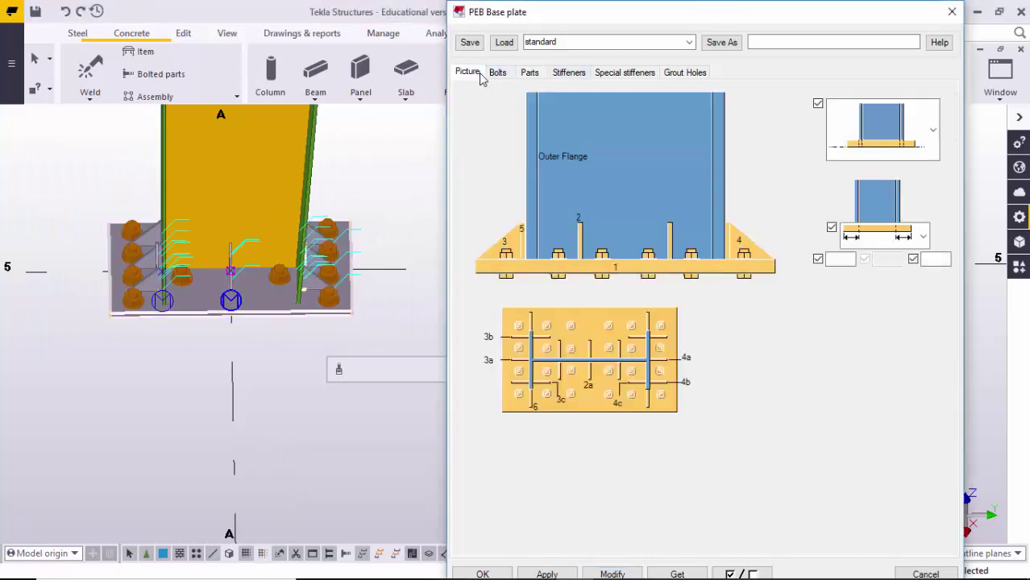
{"action": "mouse_move", "coordinate": [252, 307]}
{"action": "middle_mouse_down"}
{"action": "mouse_move", "coordinate": [278, 300]}
{"action": "mouse_move", "coordinate": [253, 286]}
{"action": "middle_mouse_up"}
{"action": "scroll", "coordinate": [206, 282], "scroll_direction": "up", "scroll_amount": 3}
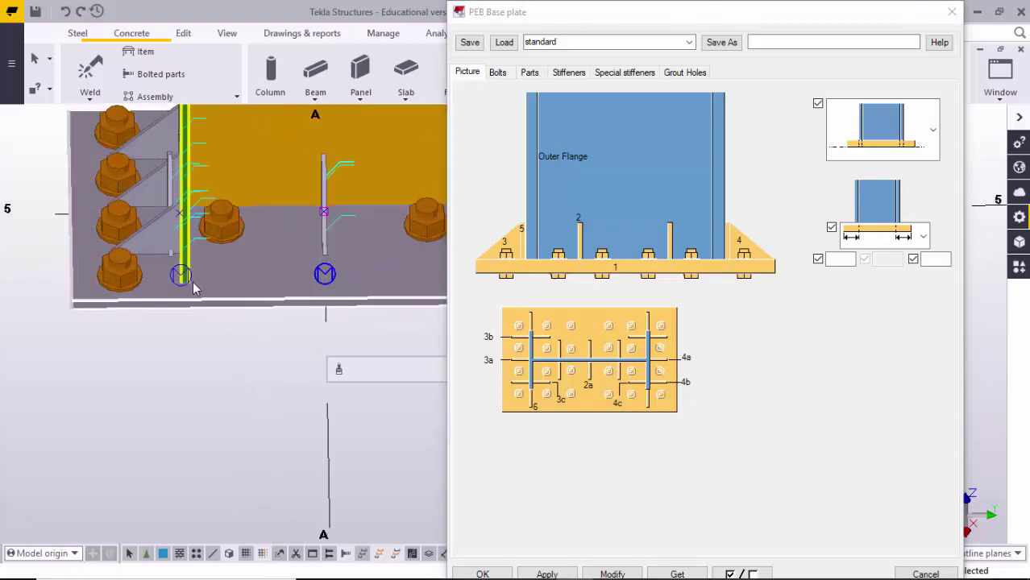
{"action": "scroll", "coordinate": [141, 279], "scroll_direction": "down", "scroll_amount": 2}
{"action": "scroll", "coordinate": [125, 251], "scroll_direction": "up", "scroll_amount": 2}
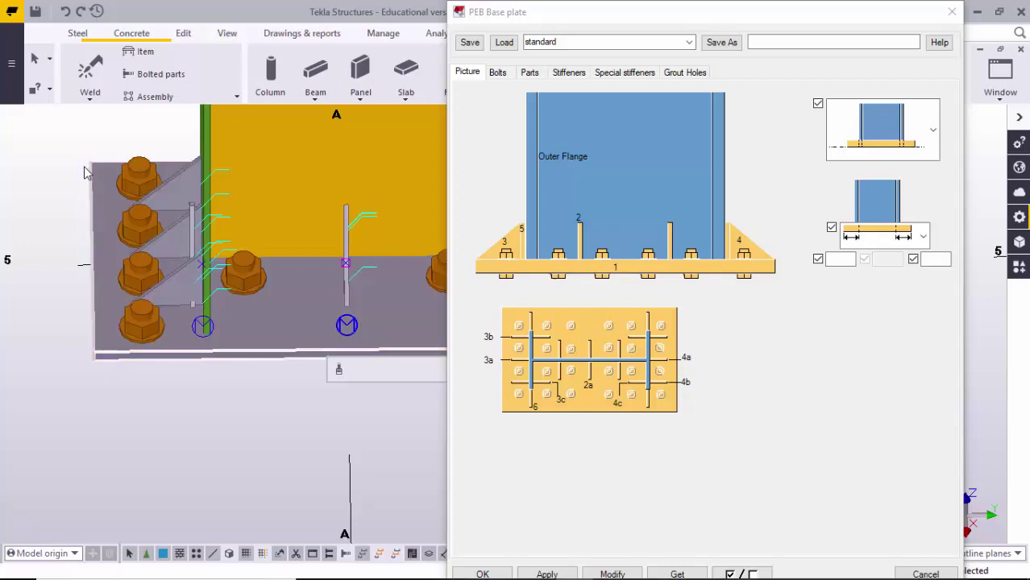
{"action": "scroll", "coordinate": [78, 241], "scroll_direction": "down", "scroll_amount": 2}
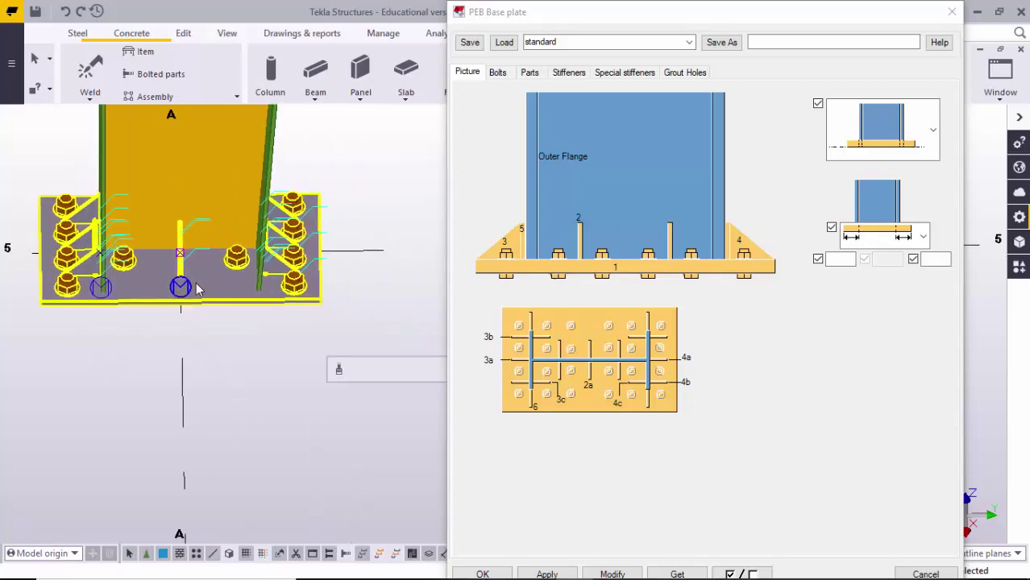
{"action": "scroll", "coordinate": [162, 302], "scroll_direction": "up", "scroll_amount": 2}
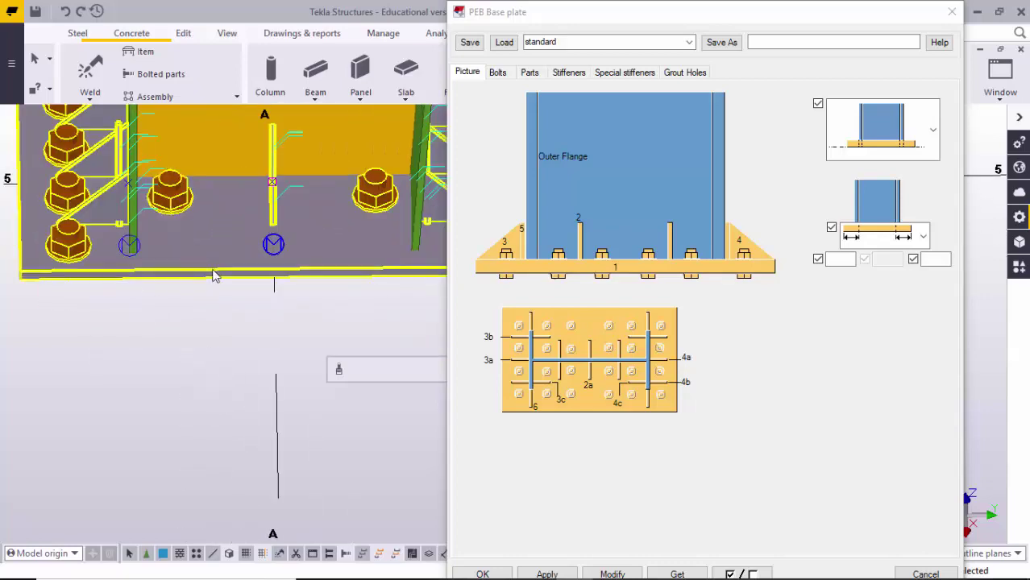
{"action": "scroll", "coordinate": [121, 277], "scroll_direction": "down", "scroll_amount": 3}
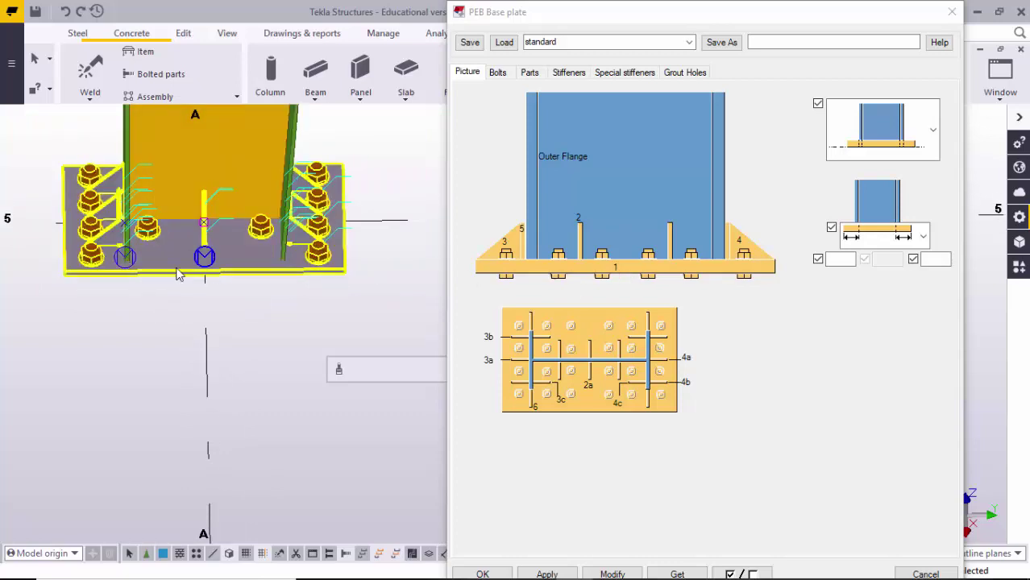
{"action": "left_click", "coordinate": [845, 259]}
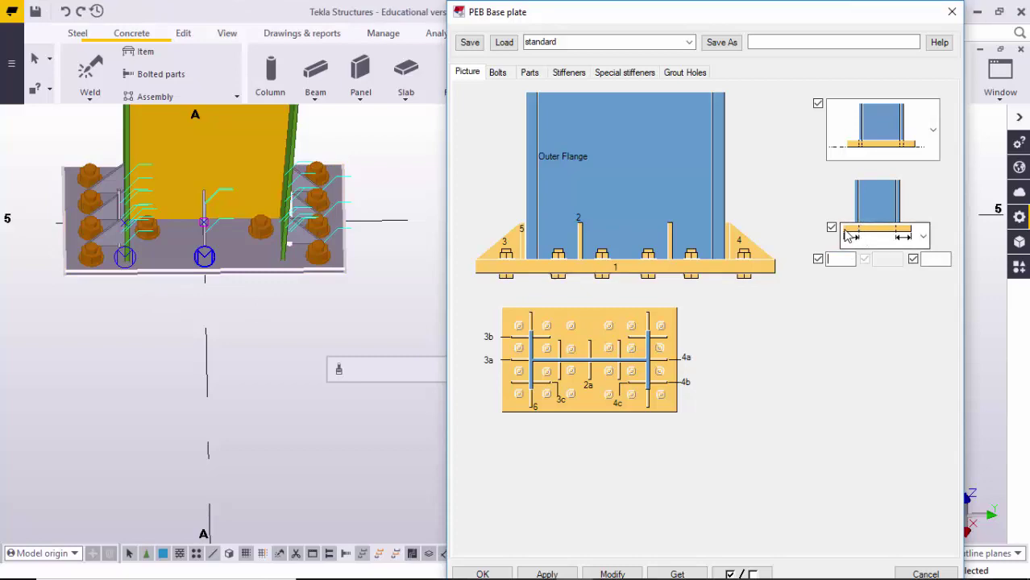
{"action": "scroll", "coordinate": [162, 334], "scroll_direction": "up", "scroll_amount": 6}
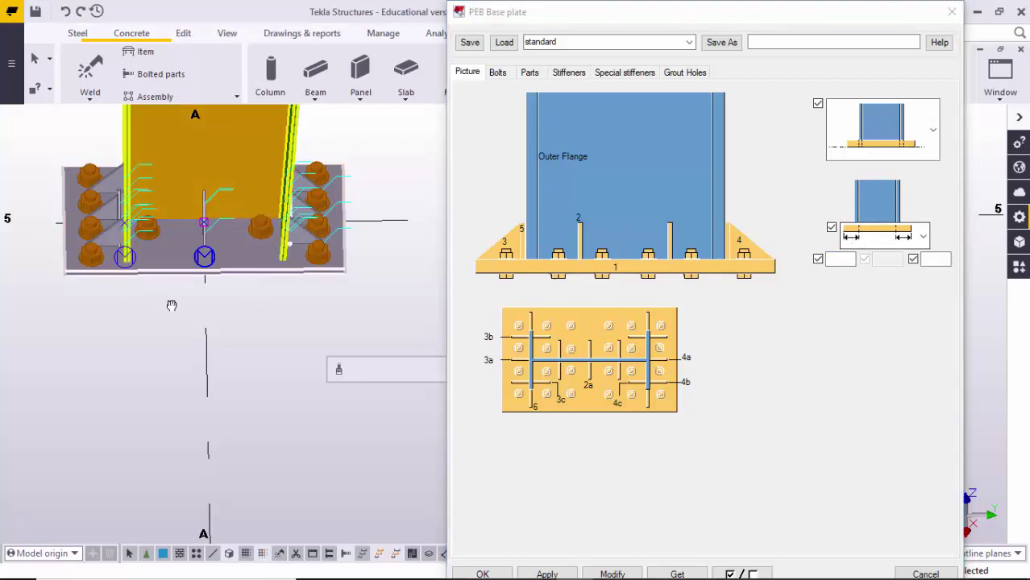
{"action": "scroll", "coordinate": [161, 335], "scroll_direction": "up", "scroll_amount": 1}
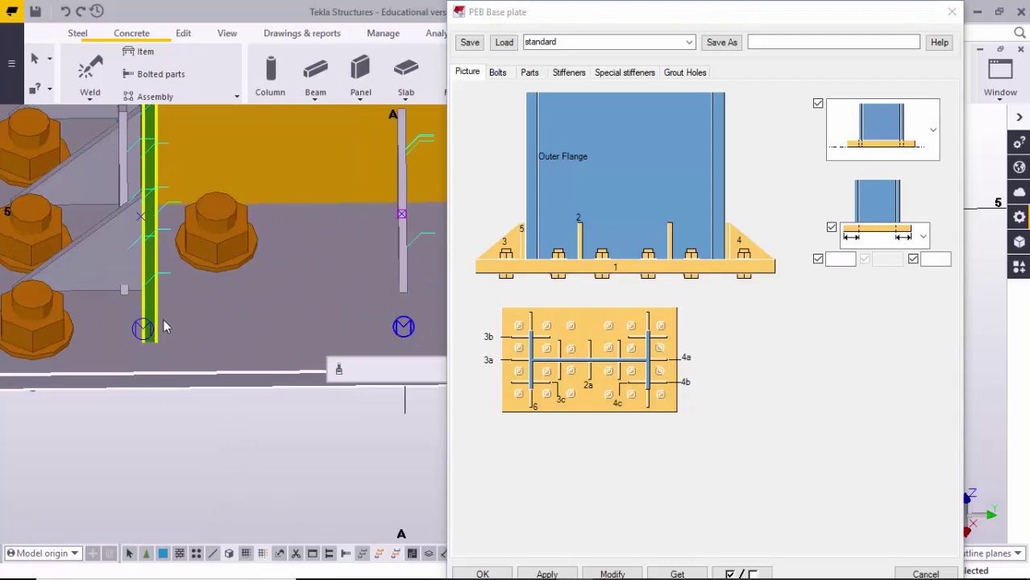
Set the base plate's edge distances beyond the outer and inner flanges to 5" each and apply the modification.
{"action": "left_click", "coordinate": [498, 73]}
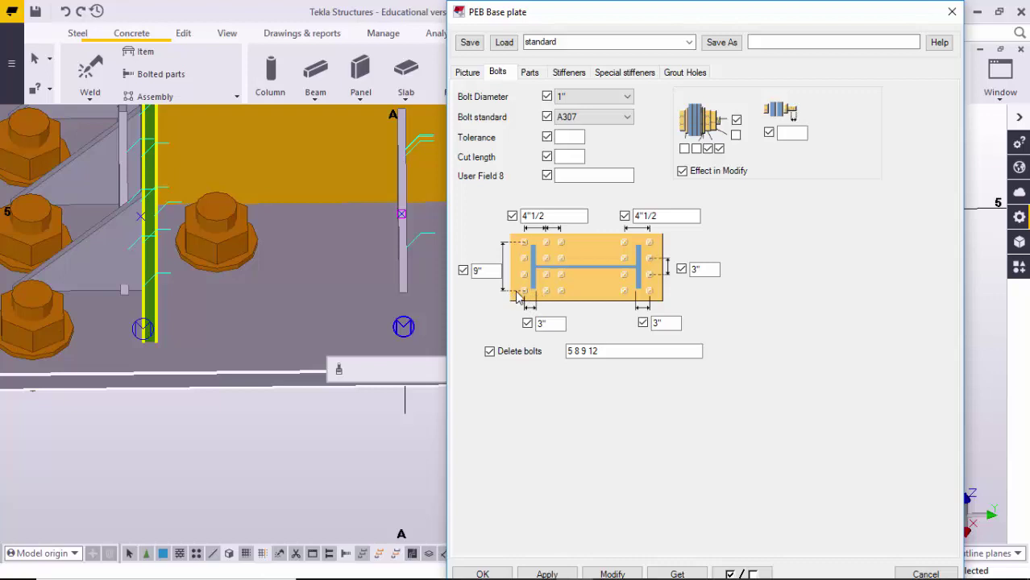
{"action": "left_click", "coordinate": [474, 74]}
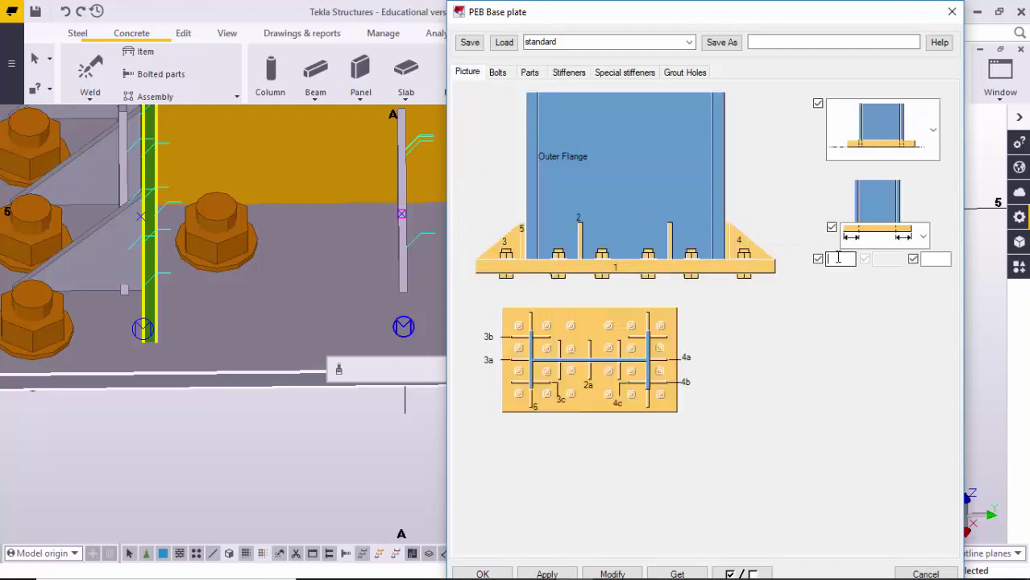
{"action": "type", "text": "5"}
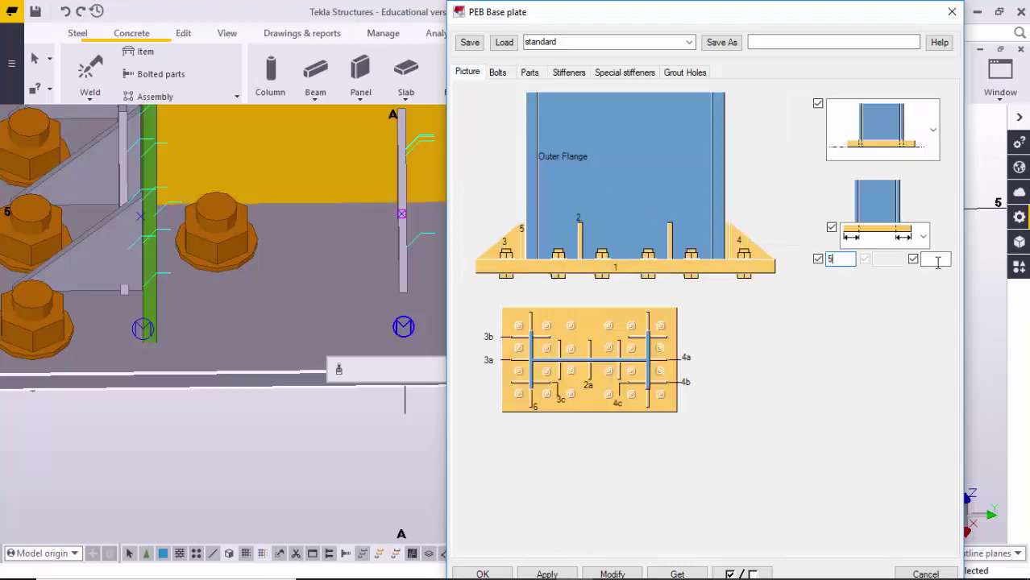
{"action": "left_click", "coordinate": [935, 260]}
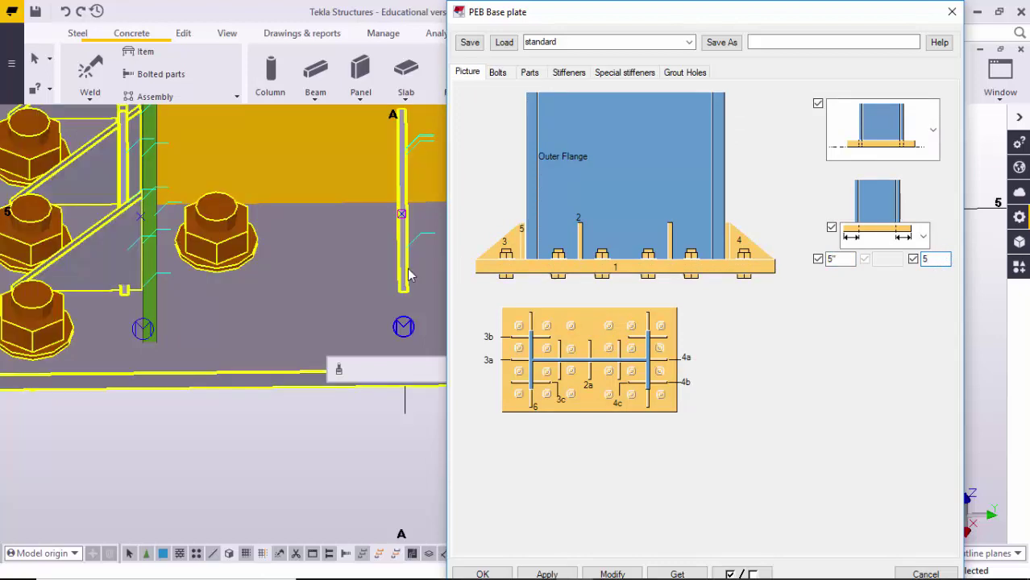
{"action": "scroll", "coordinate": [328, 252], "scroll_direction": "down", "scroll_amount": 5}
{"action": "middle_click_drag", "start_coordinate": [389, 308], "coordinate": [253, 307]}
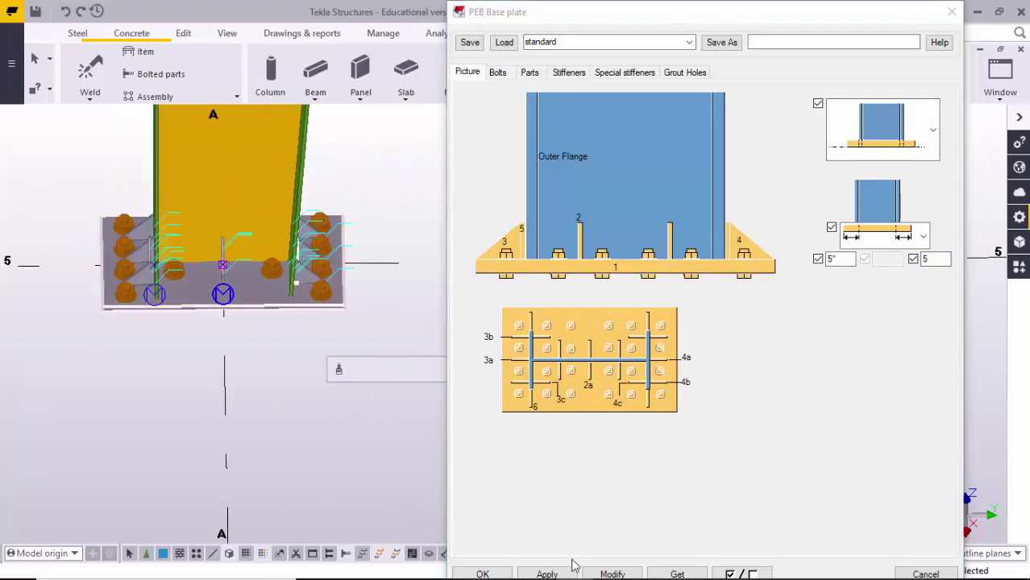
{"action": "left_click", "coordinate": [612, 574]}
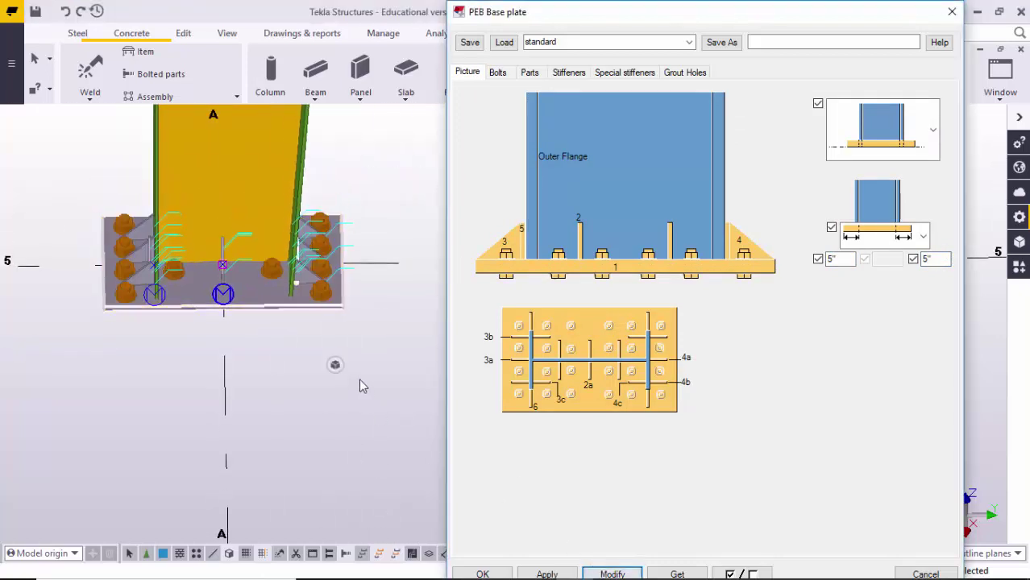
Inspect the modified base plate's edges and outer bolt rows on both sides of the column.
{"action": "scroll", "coordinate": [337, 361], "scroll_direction": "up", "scroll_amount": 6}
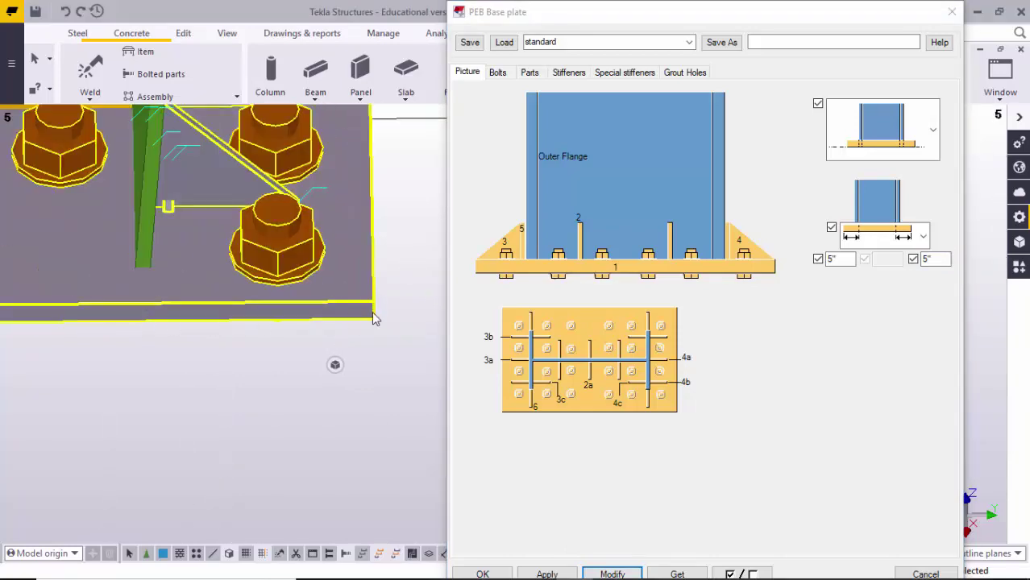
{"action": "scroll", "coordinate": [376, 316], "scroll_direction": "down", "scroll_amount": 5}
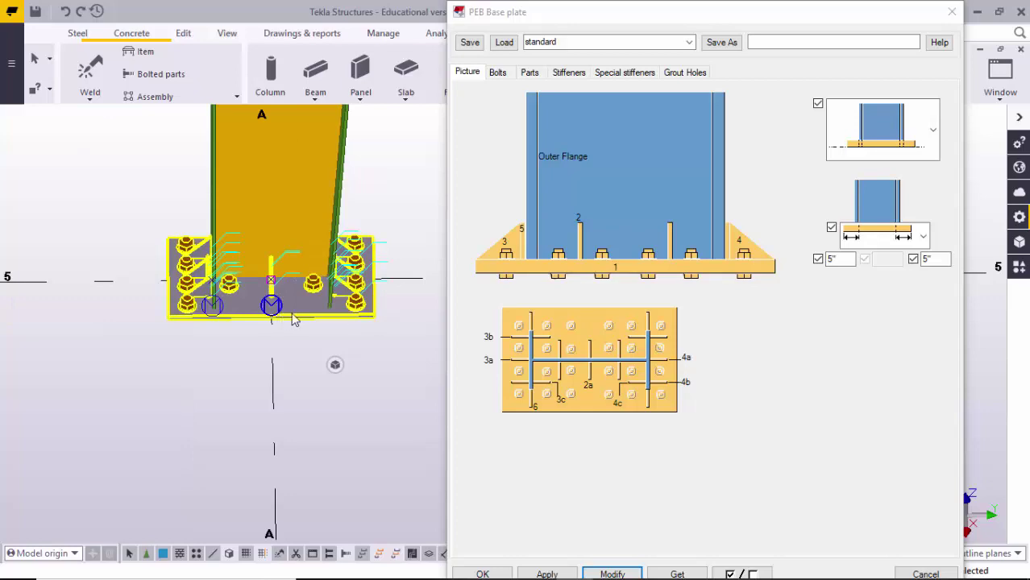
{"action": "scroll", "coordinate": [303, 279], "scroll_direction": "up", "scroll_amount": 5}
{"action": "scroll", "coordinate": [198, 299], "scroll_direction": "down", "scroll_amount": 3}
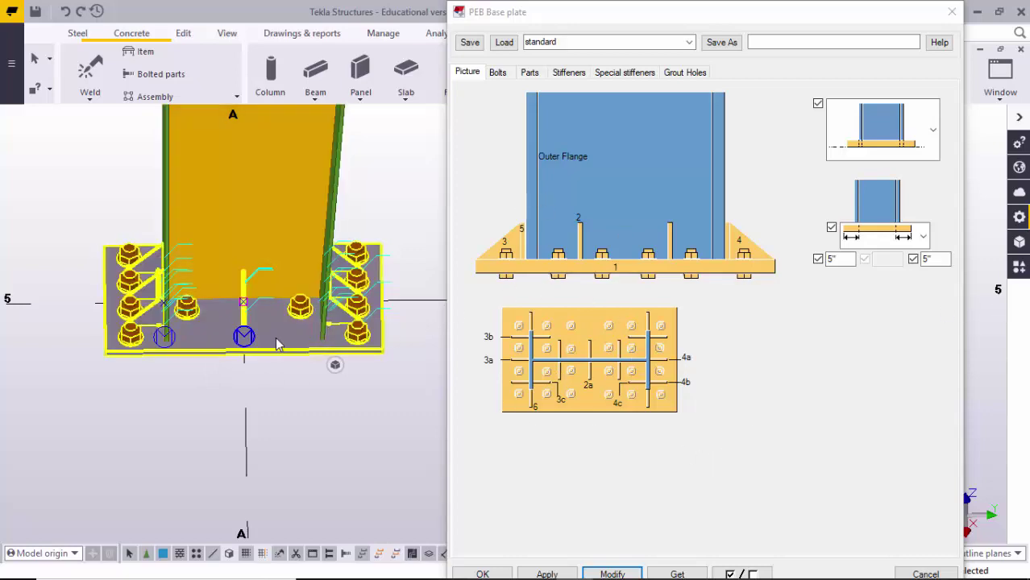
{"action": "scroll", "coordinate": [274, 340], "scroll_direction": "up", "scroll_amount": 4}
{"action": "scroll", "coordinate": [102, 349], "scroll_direction": "up", "scroll_amount": 1}
{"action": "middle_click_drag", "start_coordinate": [129, 351], "coordinate": [208, 343]}
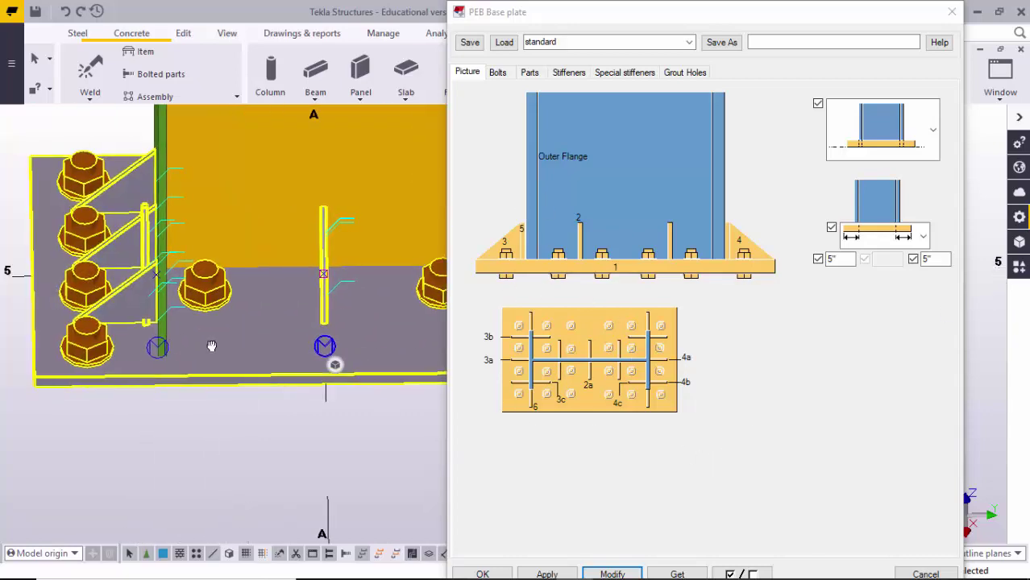
{"action": "scroll", "coordinate": [114, 338], "scroll_direction": "down", "scroll_amount": 1}
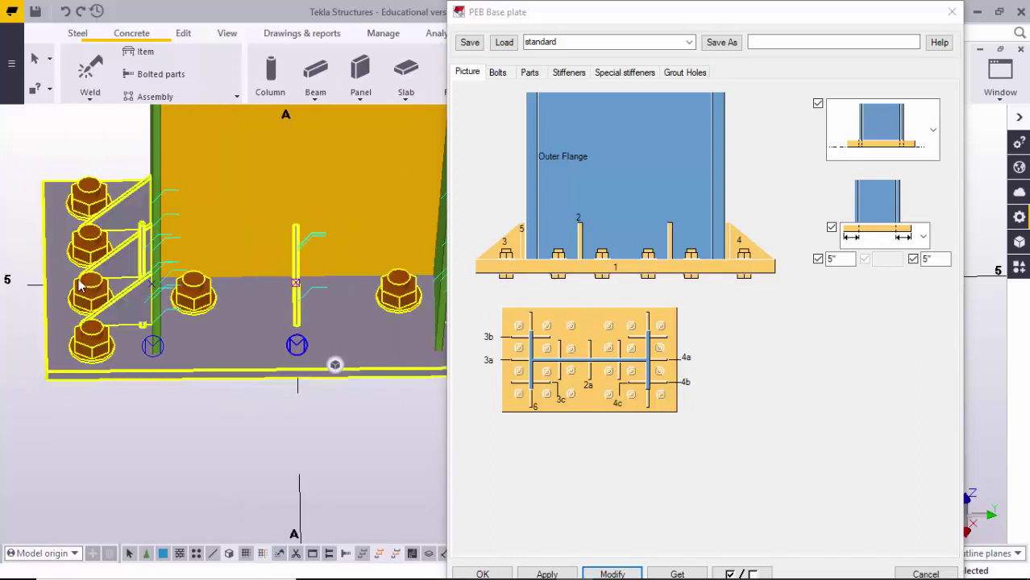
{"action": "scroll", "coordinate": [80, 331], "scroll_direction": "up", "scroll_amount": 2}
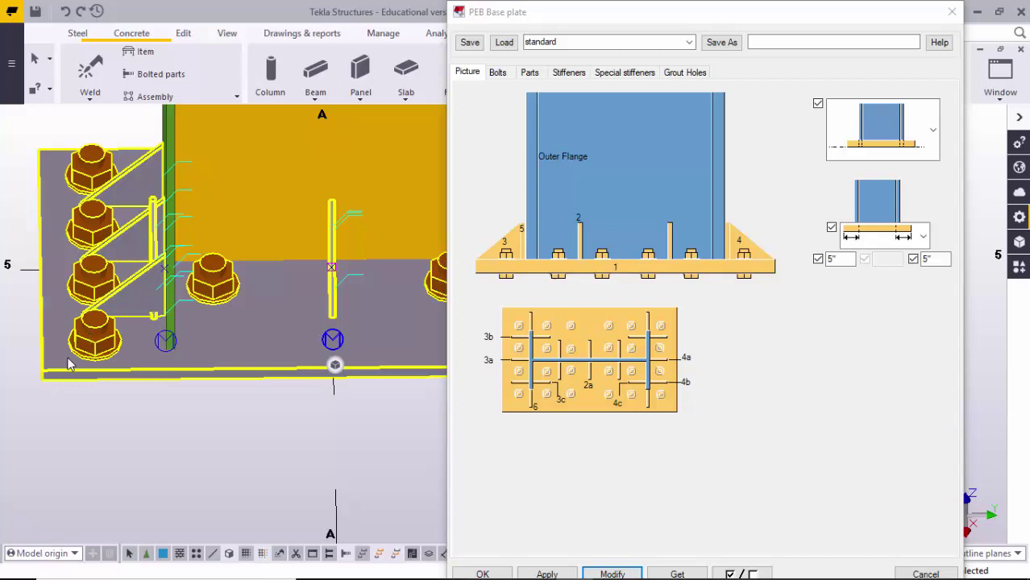
{"action": "scroll", "coordinate": [50, 348], "scroll_direction": "down", "scroll_amount": 2}
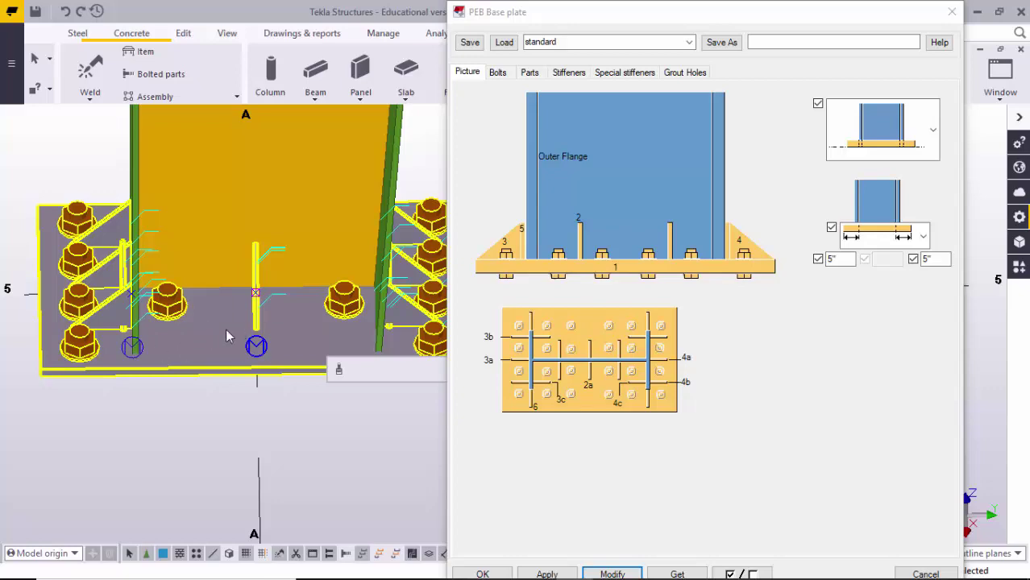
{"action": "scroll", "coordinate": [133, 294], "scroll_direction": "up", "scroll_amount": 1}
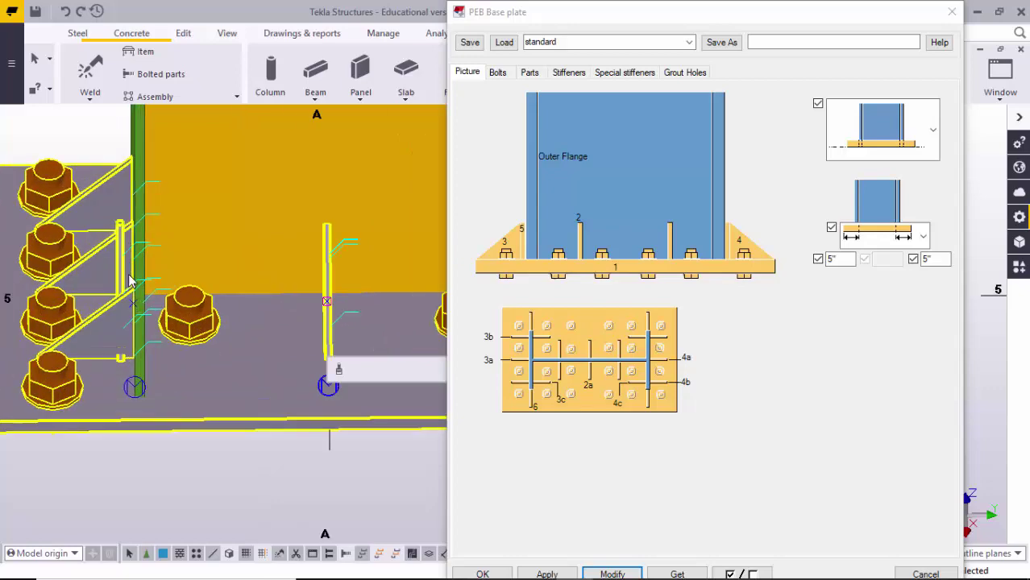
{"action": "scroll", "coordinate": [137, 318], "scroll_direction": "down", "scroll_amount": 2}
Examine the web and flange stiffeners on the base plate, matching them to the numbered part diagram and stiffener settings.
{"action": "middle_click_drag", "start_coordinate": [138, 323], "coordinate": [221, 328], "text": "ctrl"}
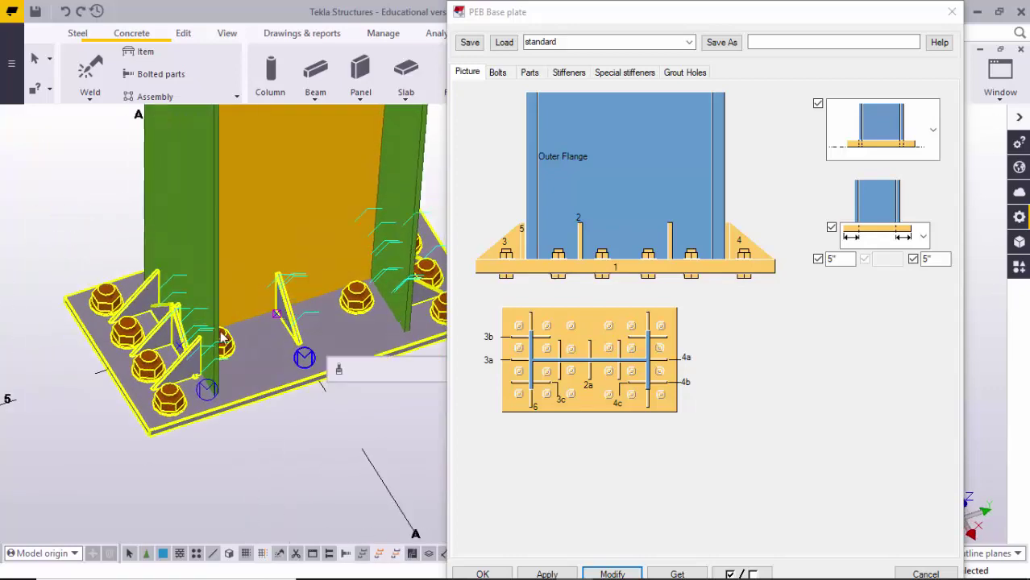
{"action": "scroll", "coordinate": [175, 327], "scroll_direction": "up", "scroll_amount": 2}
{"action": "middle_click_drag", "start_coordinate": [352, 309], "coordinate": [263, 307]}
{"action": "scroll", "coordinate": [236, 324], "scroll_direction": "down", "scroll_amount": 3}
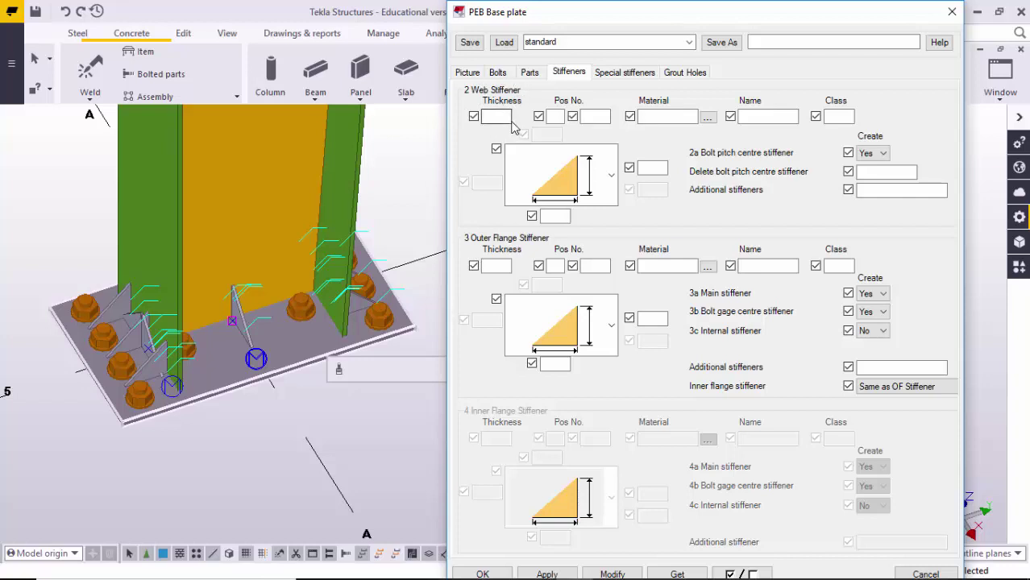
{"action": "left_click", "coordinate": [476, 74]}
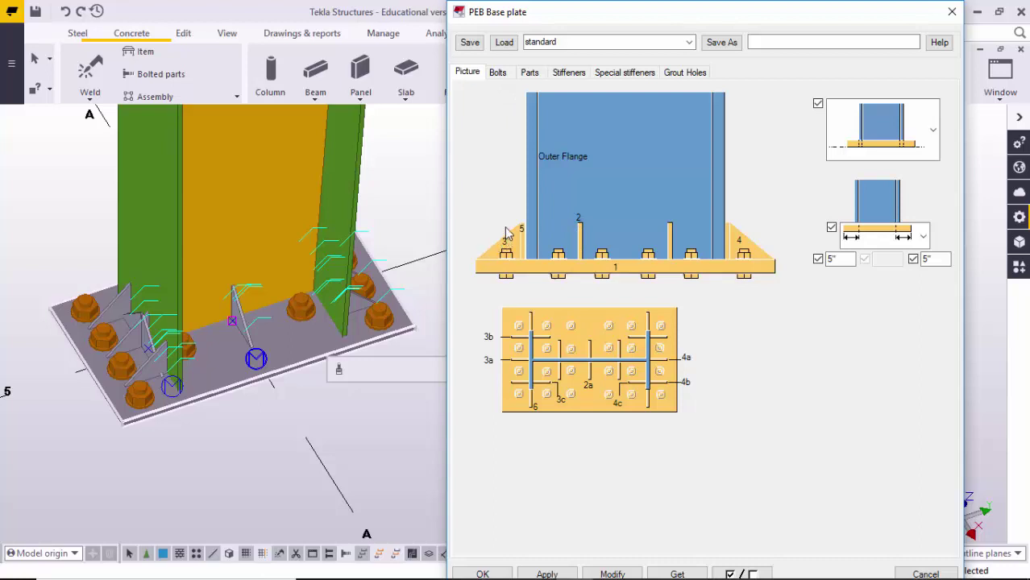
{"action": "left_click", "coordinate": [571, 73]}
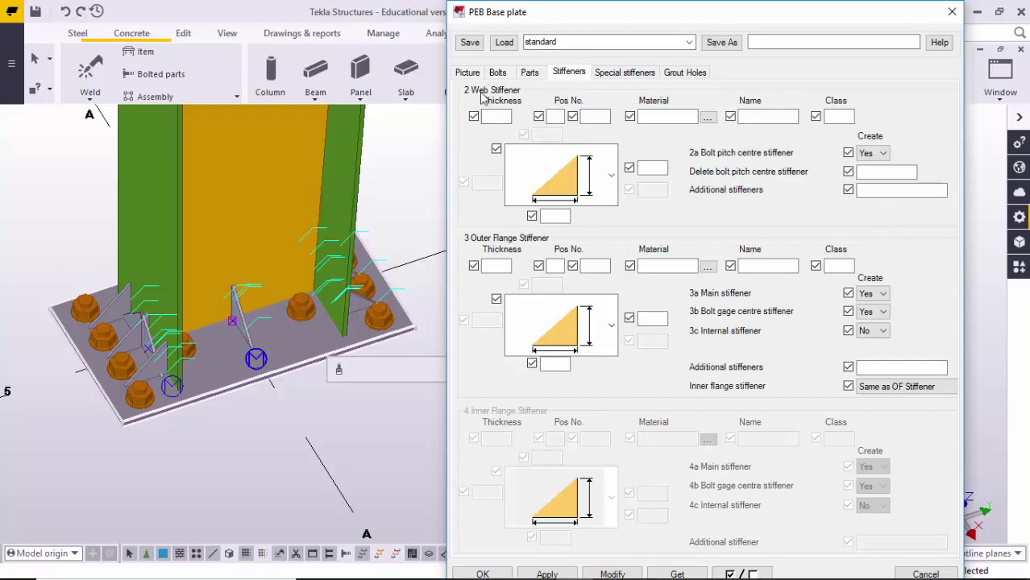
{"action": "middle_click_drag", "start_coordinate": [229, 338], "coordinate": [227, 295]}
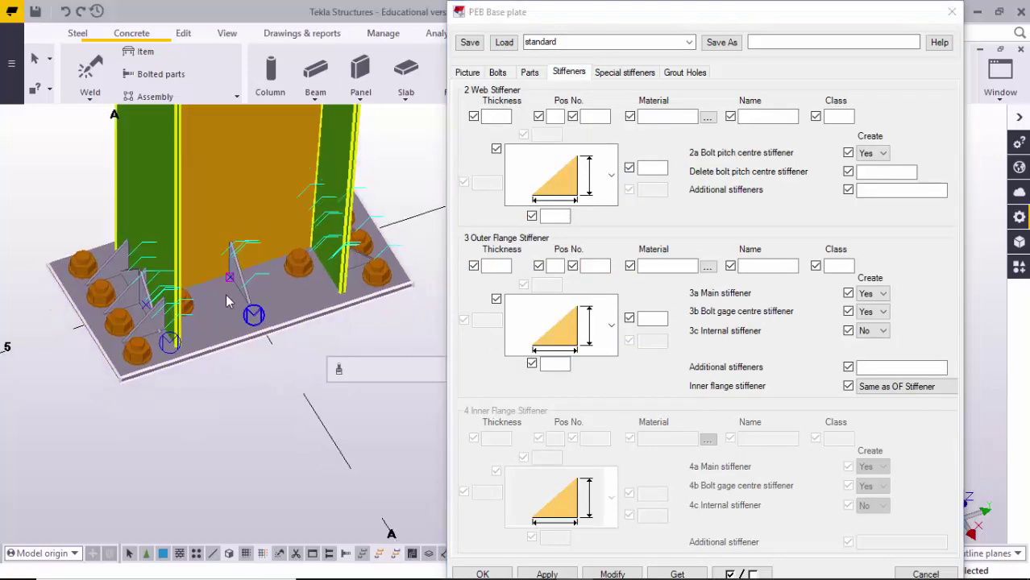
{"action": "scroll", "coordinate": [225, 294], "scroll_direction": "up", "scroll_amount": 3}
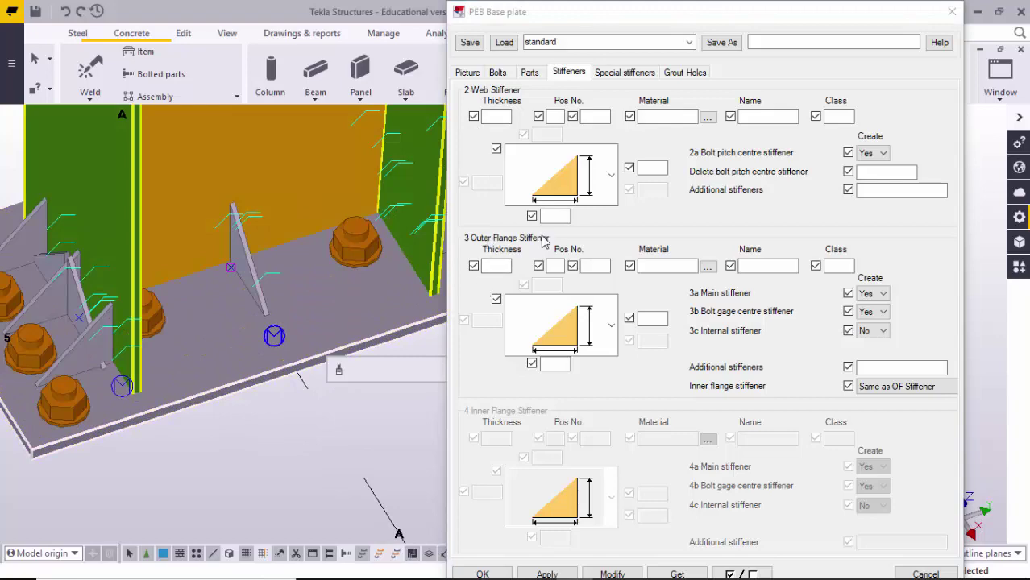
{"action": "middle_click_drag", "start_coordinate": [91, 350], "coordinate": [209, 192]}
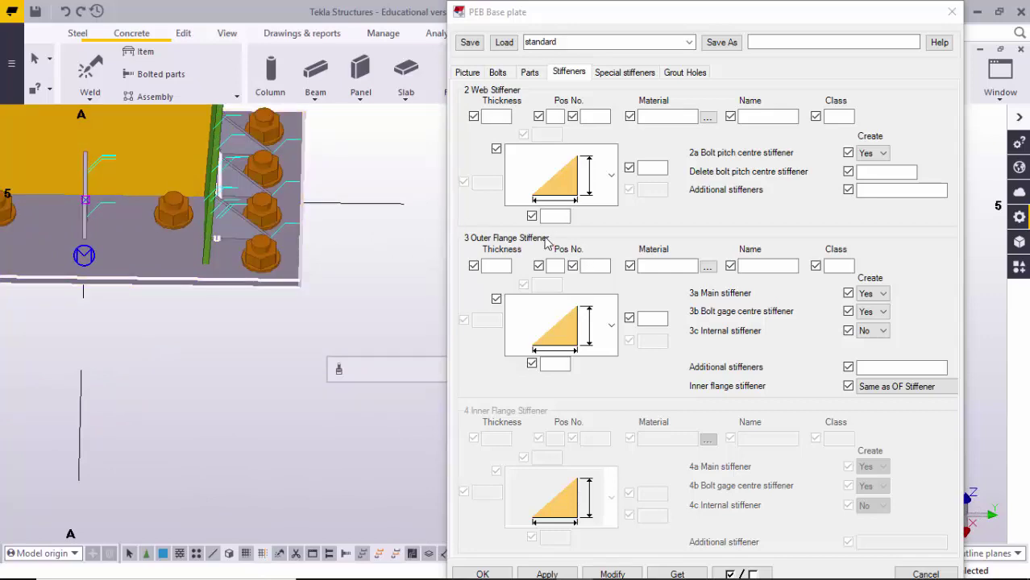
{"action": "key", "text": "ctrl+p"}
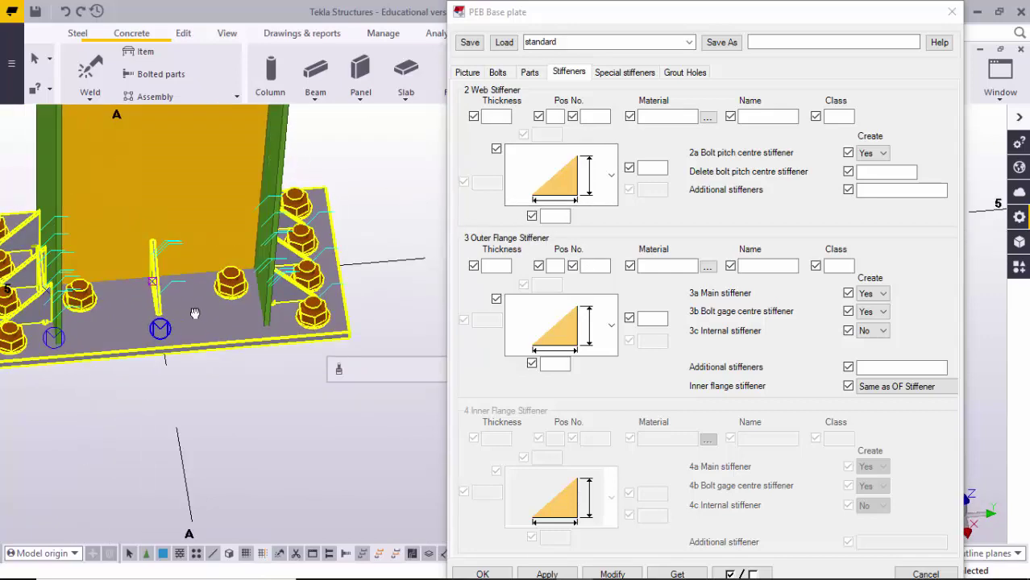
{"action": "scroll", "coordinate": [182, 329], "scroll_direction": "up", "scroll_amount": 2}
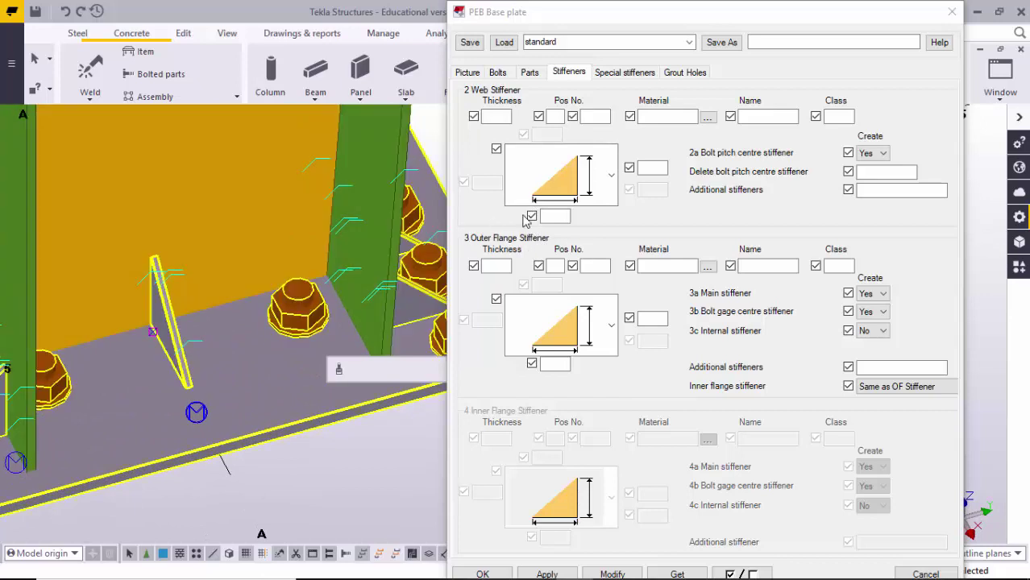
Change the web stiffener to a rectangular shape with a chamfered upper outer corner, apply it and check the stiffener at the column web.
{"action": "left_click", "coordinate": [595, 173]}
{"action": "left_click", "coordinate": [593, 169]}
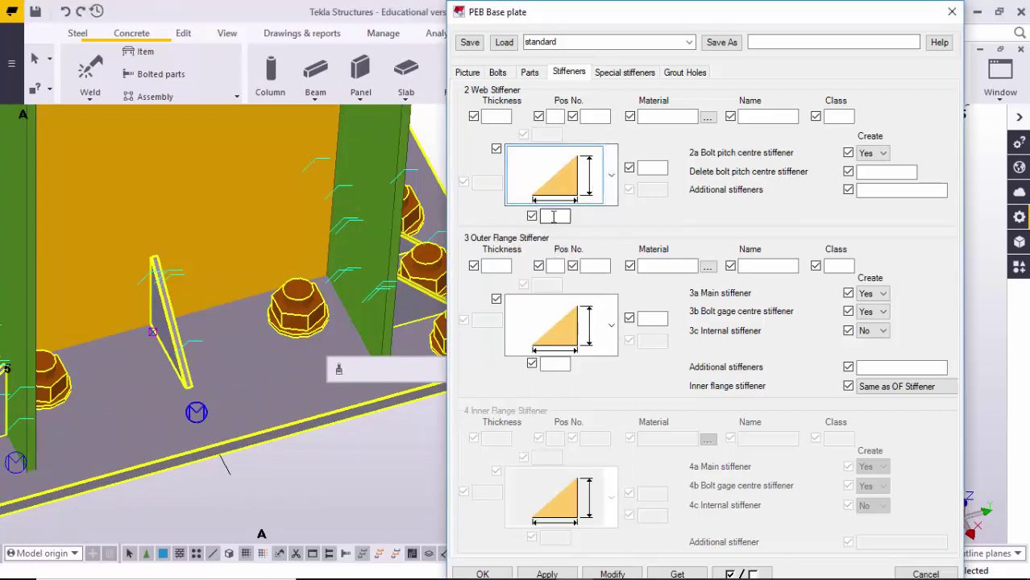
{"action": "left_click", "coordinate": [554, 216]}
{"action": "left_click", "coordinate": [651, 168]}
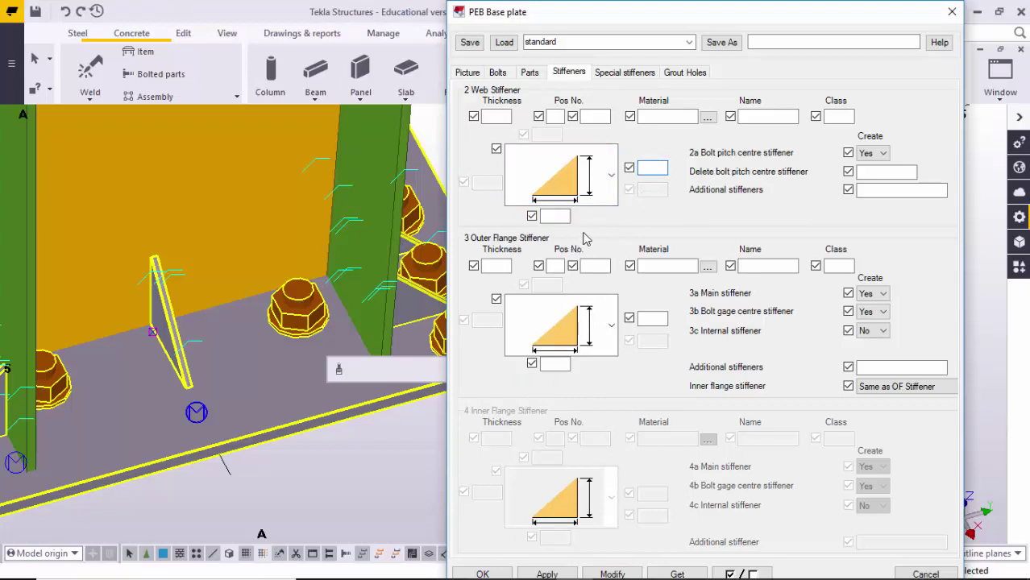
{"action": "left_click", "coordinate": [601, 178]}
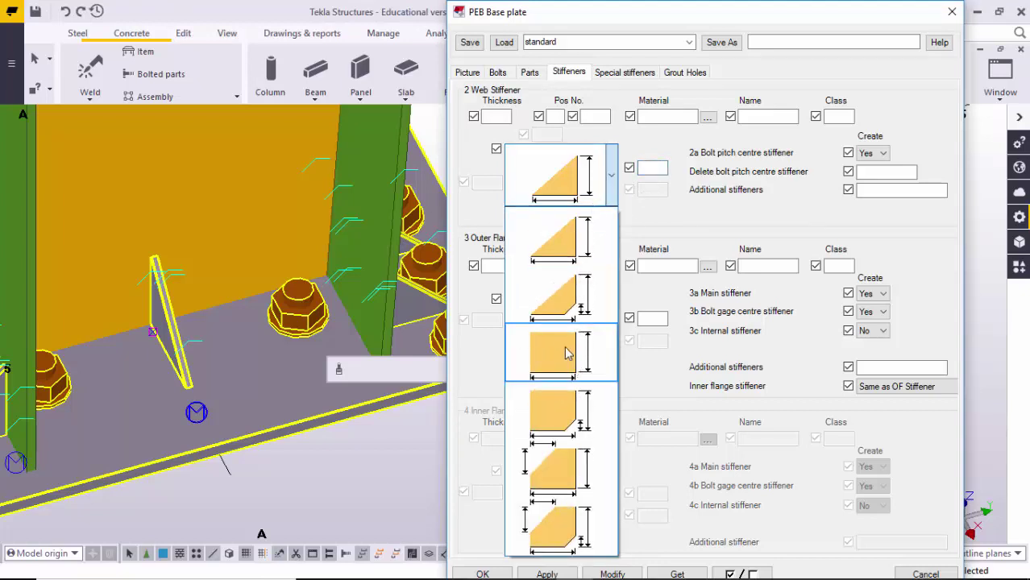
{"action": "left_click", "coordinate": [546, 476]}
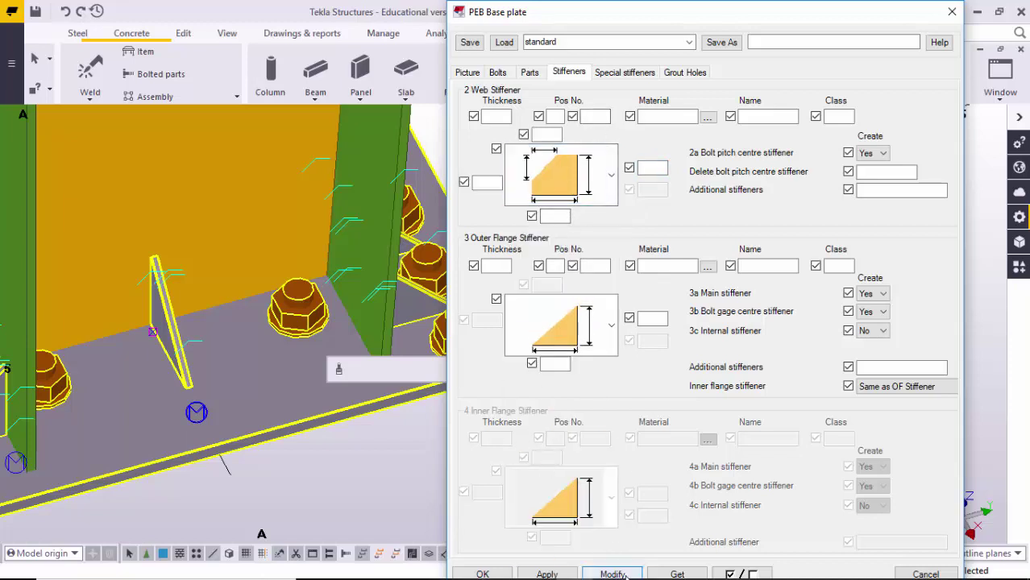
{"action": "middle_click_drag", "start_coordinate": [175, 345], "coordinate": [229, 293]}
{"action": "scroll", "coordinate": [229, 290], "scroll_direction": "up", "scroll_amount": 3}
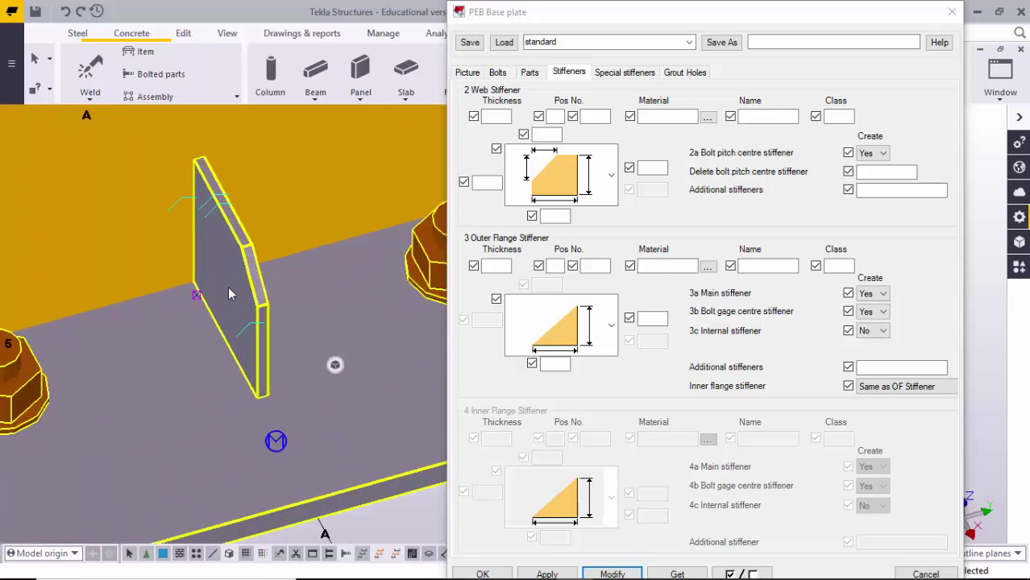
{"action": "scroll", "coordinate": [251, 292], "scroll_direction": "down", "scroll_amount": 1}
{"action": "middle_click_drag", "start_coordinate": [234, 129], "coordinate": [177, 105]}
{"action": "scroll", "coordinate": [230, 222], "scroll_direction": "up", "scroll_amount": 2}
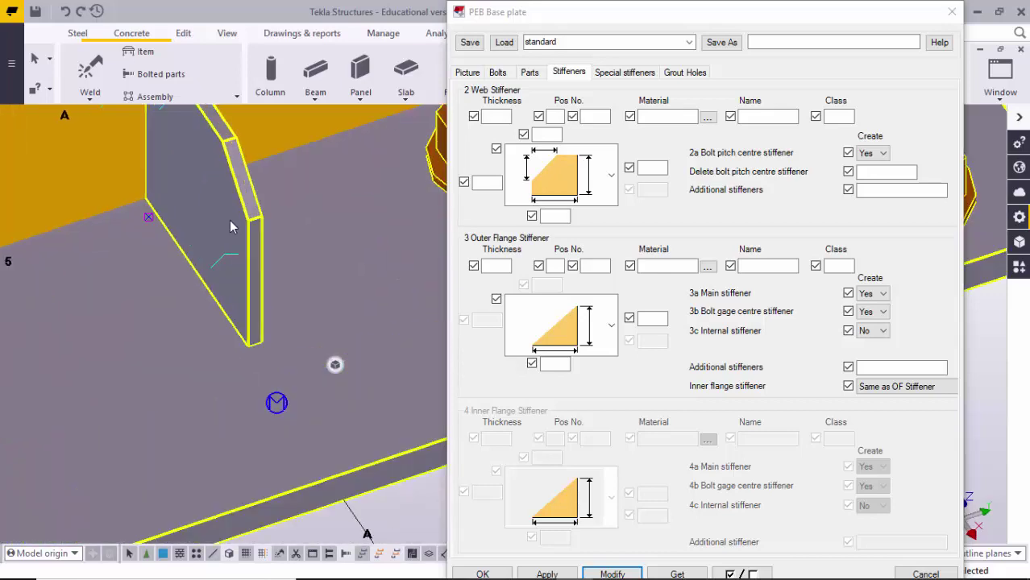
{"action": "middle_click_drag", "start_coordinate": [186, 171], "coordinate": [185, 231]}
{"action": "scroll", "coordinate": [229, 269], "scroll_direction": "down", "scroll_amount": 3}
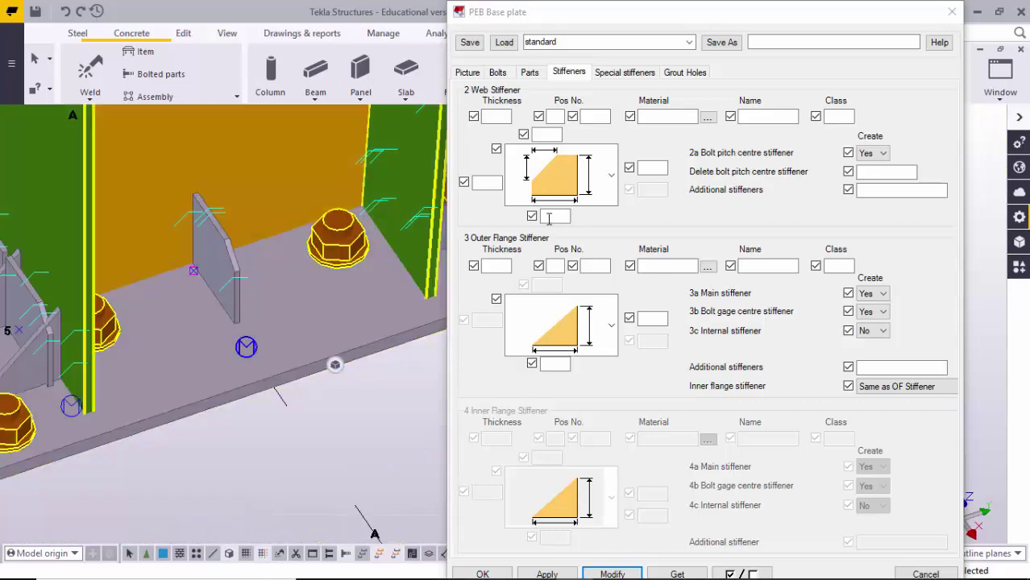
Return the web stiffener to the plain triangular shape and apply the modification.
{"action": "left_click", "coordinate": [589, 184]}
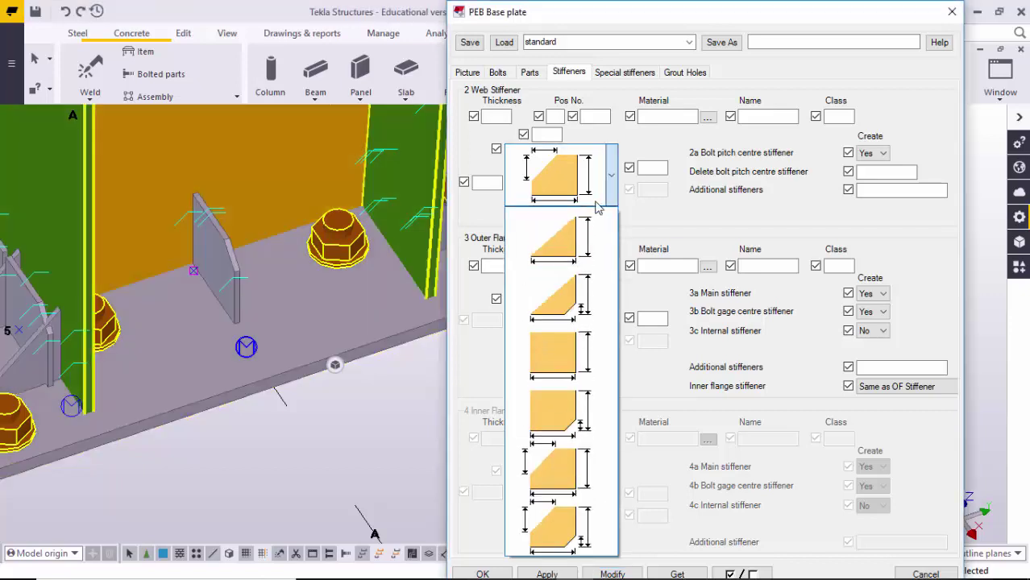
{"action": "left_click", "coordinate": [576, 245]}
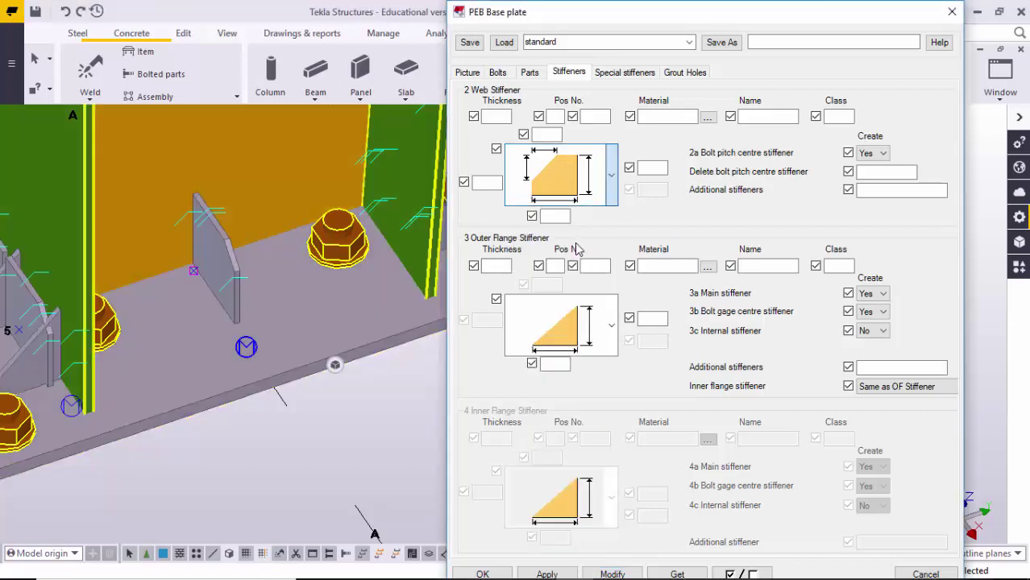
{"action": "left_click", "coordinate": [614, 574]}
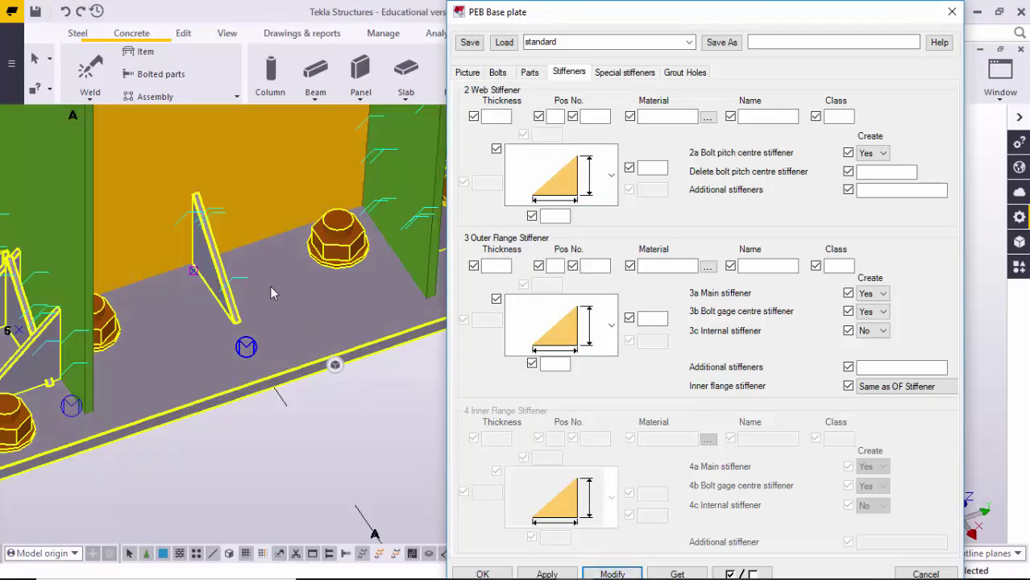
Set creation of the web's 2a bolt pitch centre stiffener to No, apply the modification and check the column base.
{"action": "scroll", "coordinate": [224, 271], "scroll_direction": "down", "scroll_amount": 2}
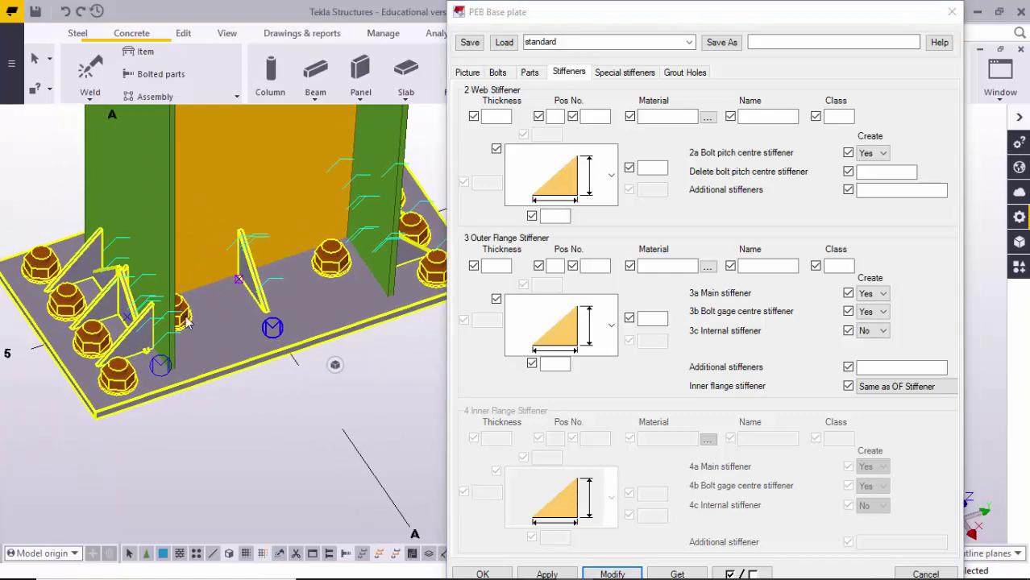
{"action": "scroll", "coordinate": [200, 306], "scroll_direction": "up", "scroll_amount": 2}
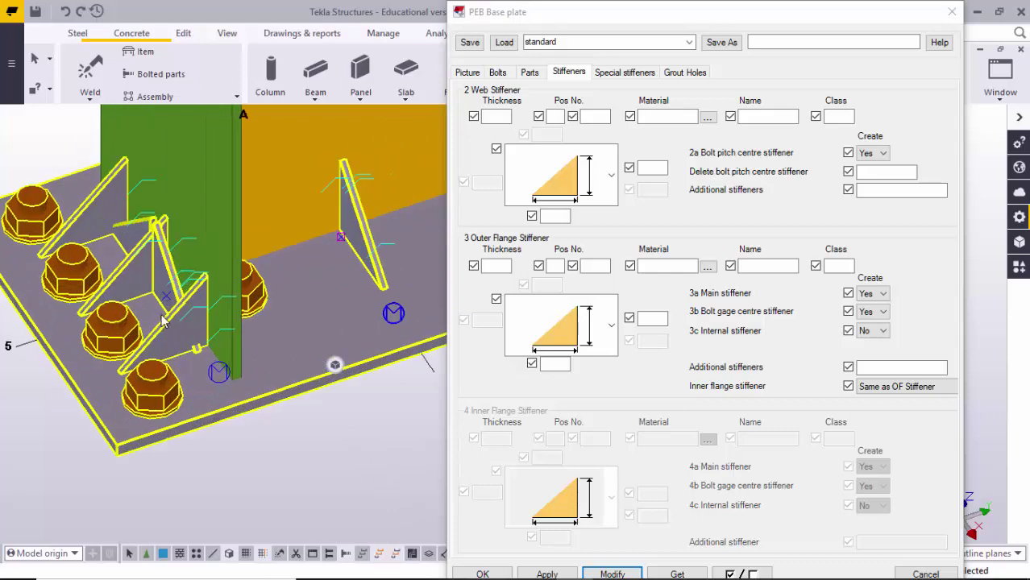
{"action": "middle_click_drag", "start_coordinate": [214, 309], "coordinate": [197, 316]}
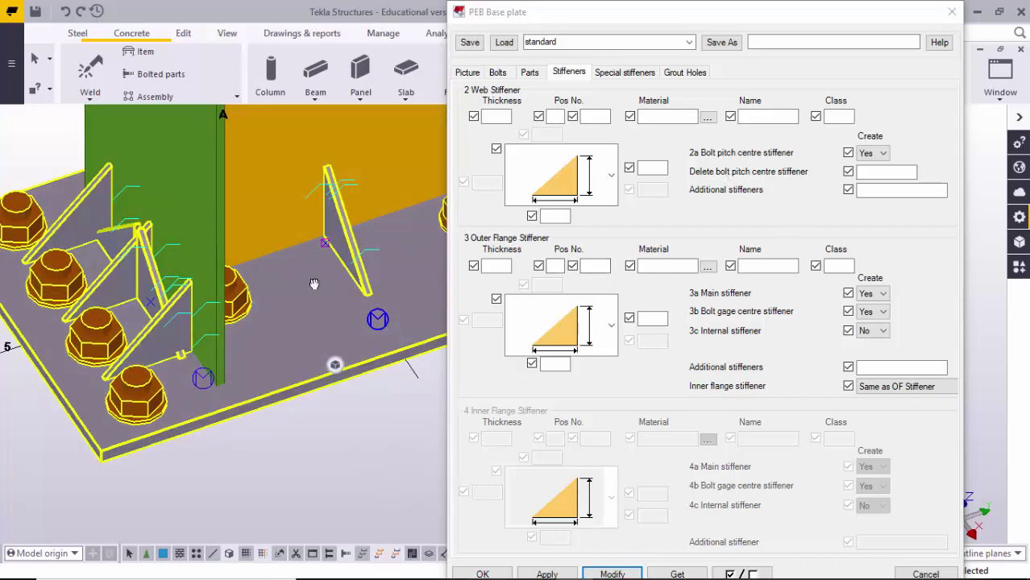
{"action": "scroll", "coordinate": [314, 284], "scroll_direction": "up", "scroll_amount": 2}
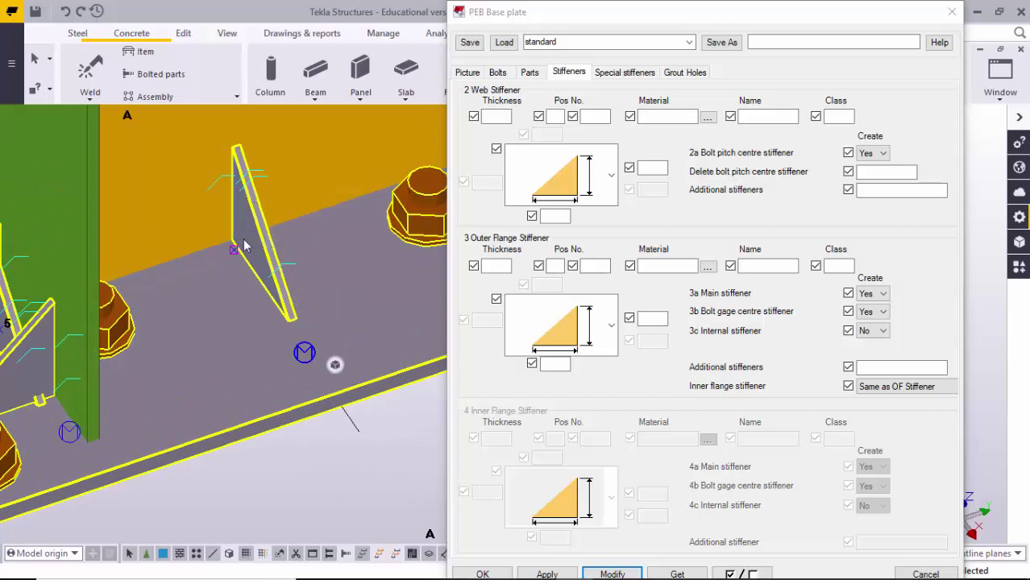
{"action": "scroll", "coordinate": [244, 246], "scroll_direction": "down", "scroll_amount": 1}
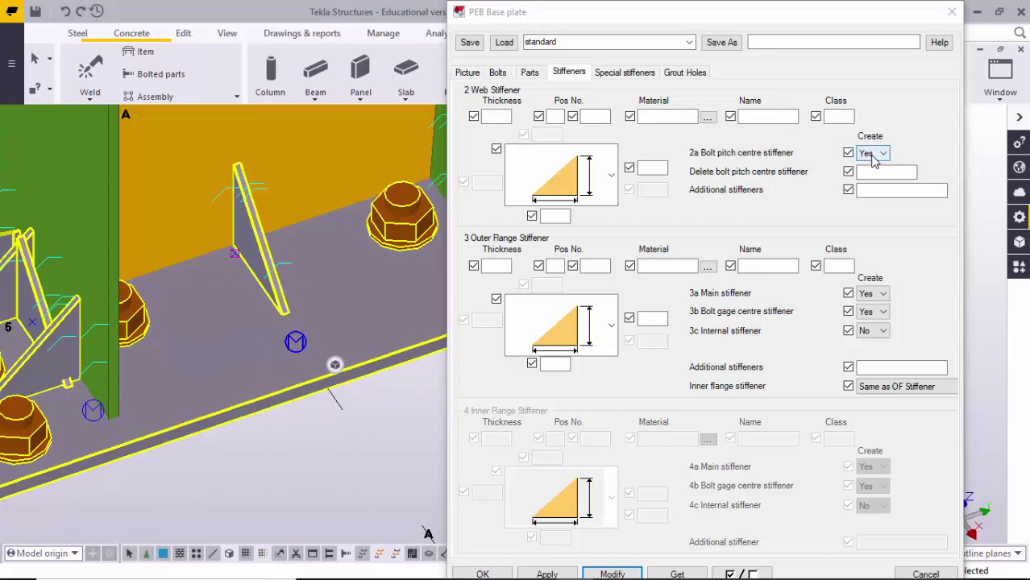
{"action": "left_click", "coordinate": [872, 155]}
{"action": "left_click", "coordinate": [868, 178]}
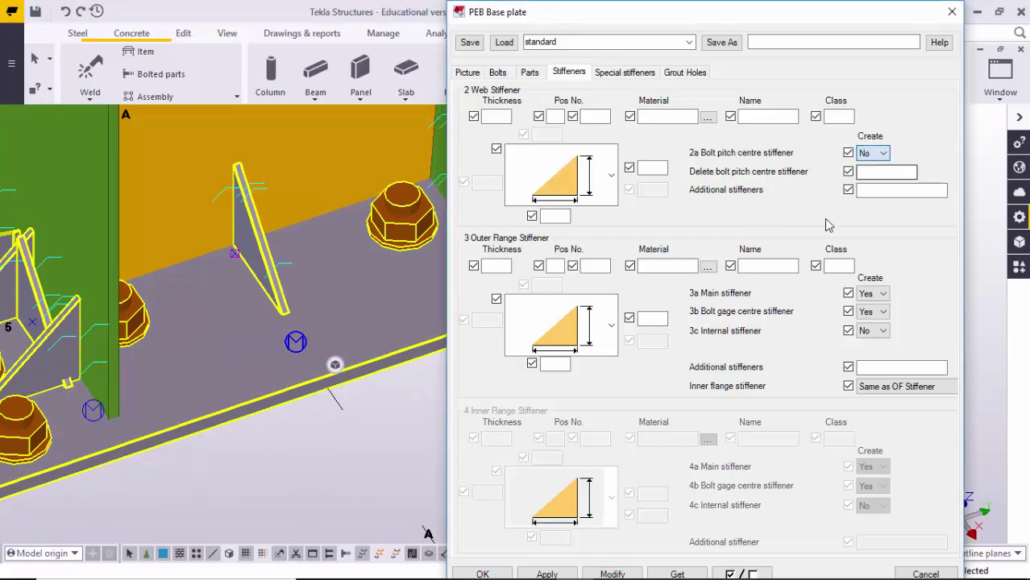
{"action": "left_click", "coordinate": [610, 574]}
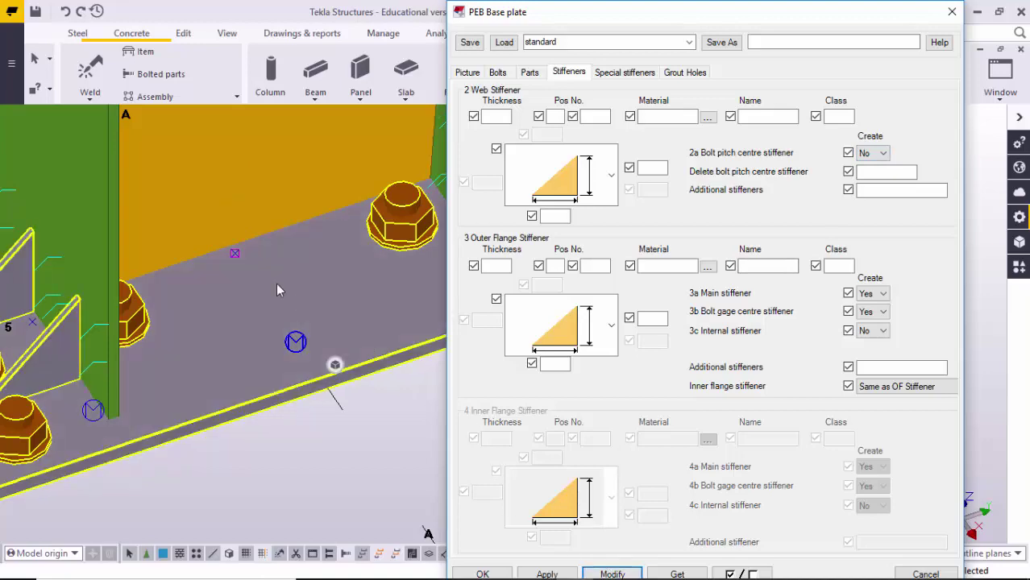
{"action": "scroll", "coordinate": [247, 335], "scroll_direction": "down", "scroll_amount": 3}
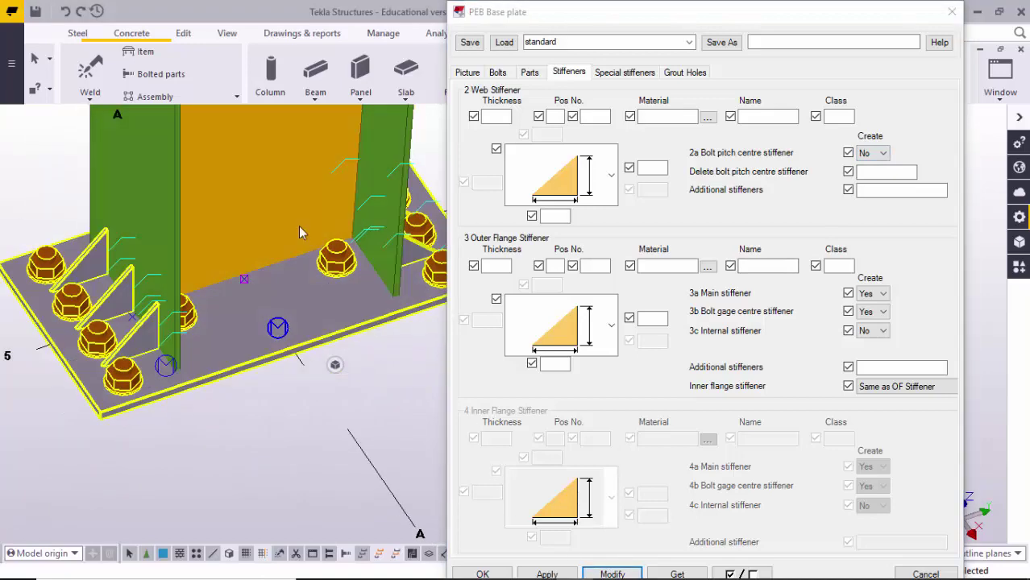
{"action": "scroll", "coordinate": [246, 276], "scroll_direction": "up", "scroll_amount": 3}
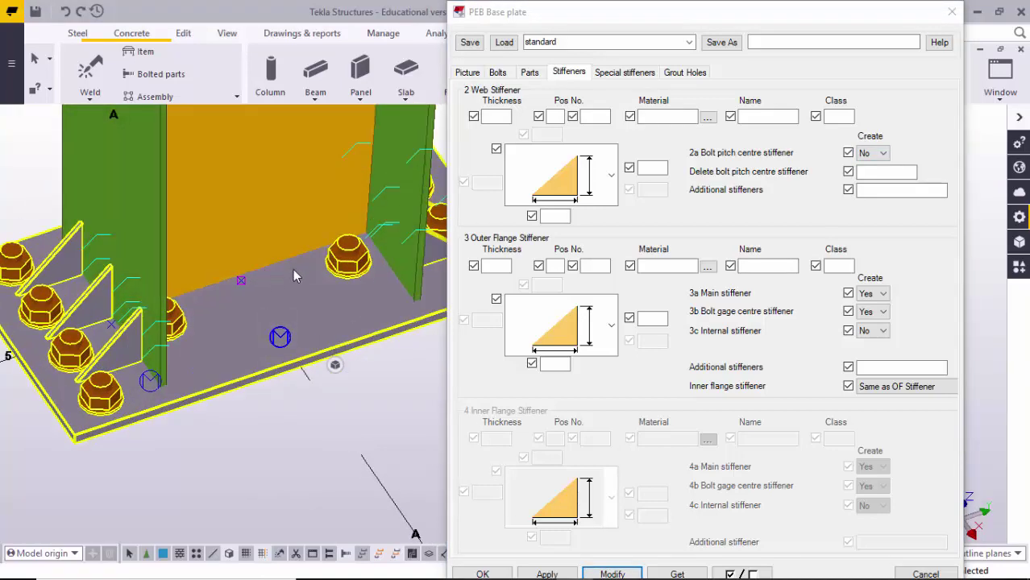
Set creation of the web's 2a bolt pitch centre stiffener back to Yes and apply the modification.
{"action": "left_click", "coordinate": [873, 153]}
{"action": "left_click", "coordinate": [865, 167]}
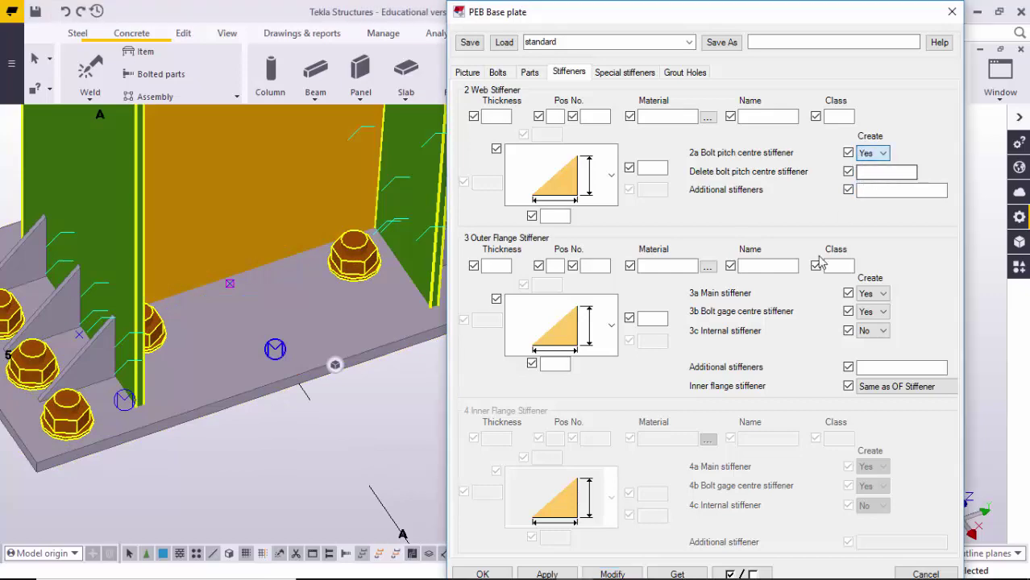
{"action": "left_click", "coordinate": [612, 574]}
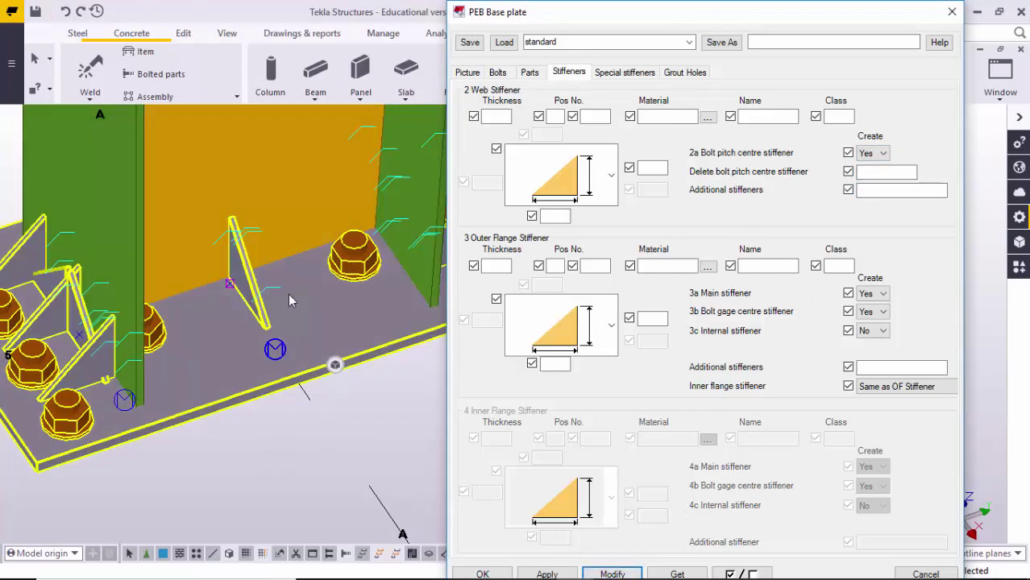
Set creation of the outer flange's 3b bolt gage centre stiffener to No, apply it and check the flange side of the plate.
{"action": "scroll", "coordinate": [212, 281], "scroll_direction": "up", "scroll_amount": 2}
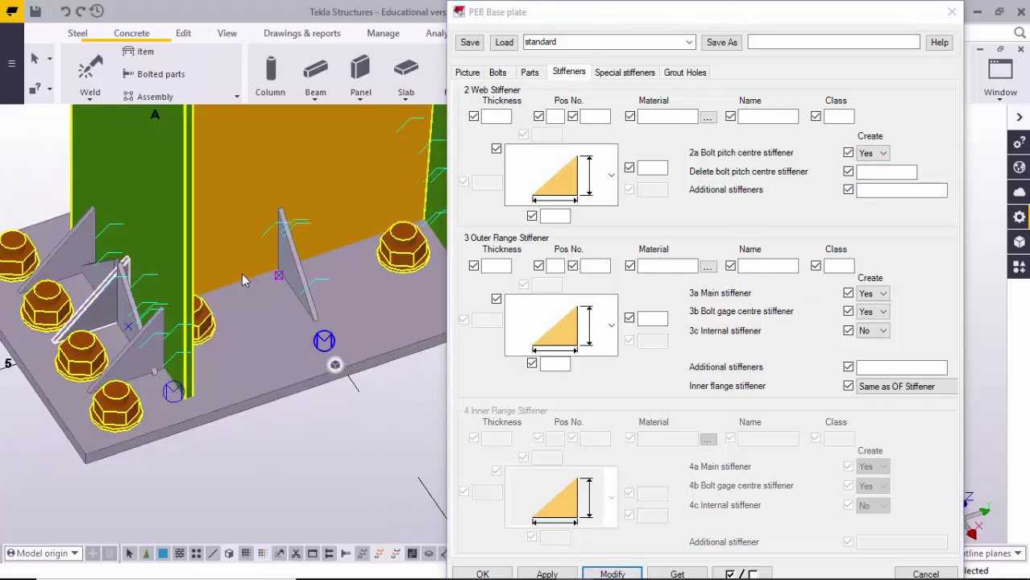
{"action": "scroll", "coordinate": [224, 302], "scroll_direction": "down", "scroll_amount": 2}
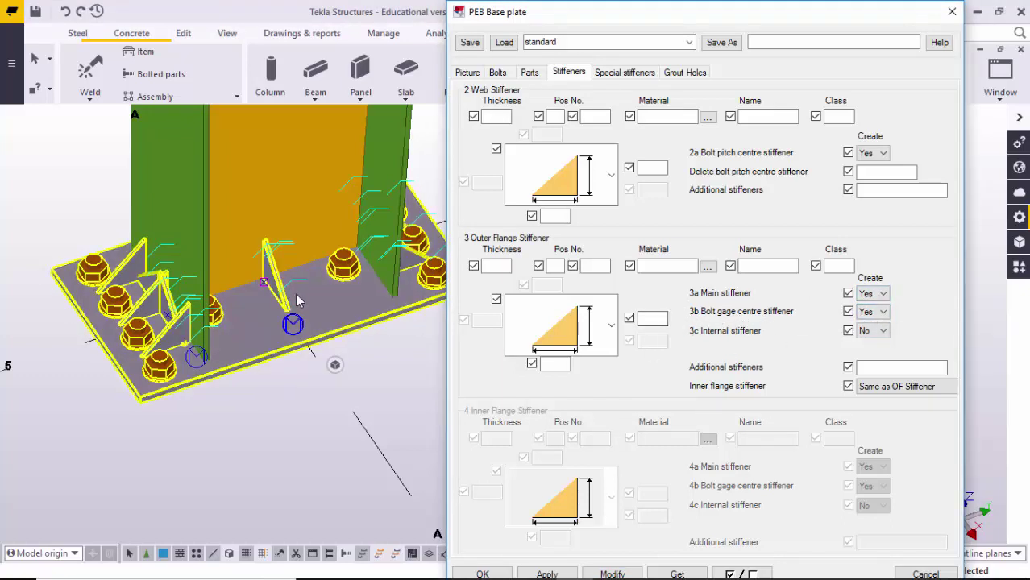
{"action": "left_click", "coordinate": [883, 312]}
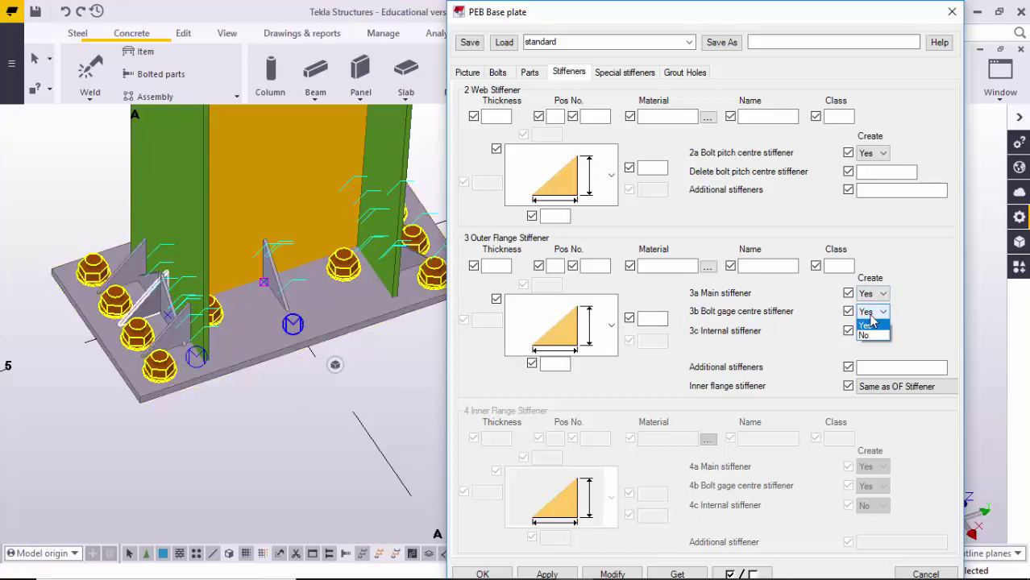
{"action": "left_click", "coordinate": [865, 337]}
{"action": "left_click", "coordinate": [613, 574]}
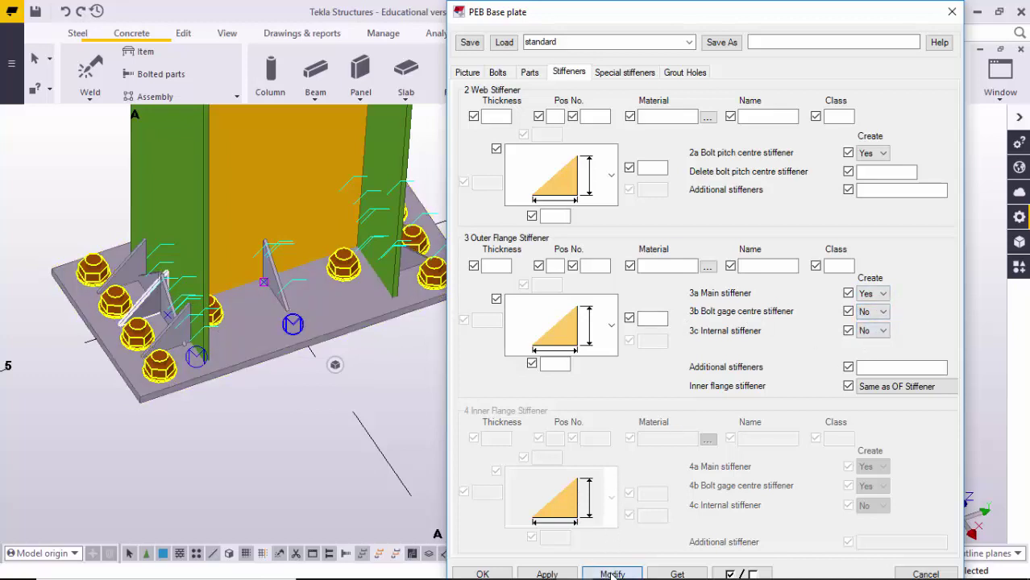
{"action": "scroll", "coordinate": [110, 312], "scroll_direction": "up", "scroll_amount": 3}
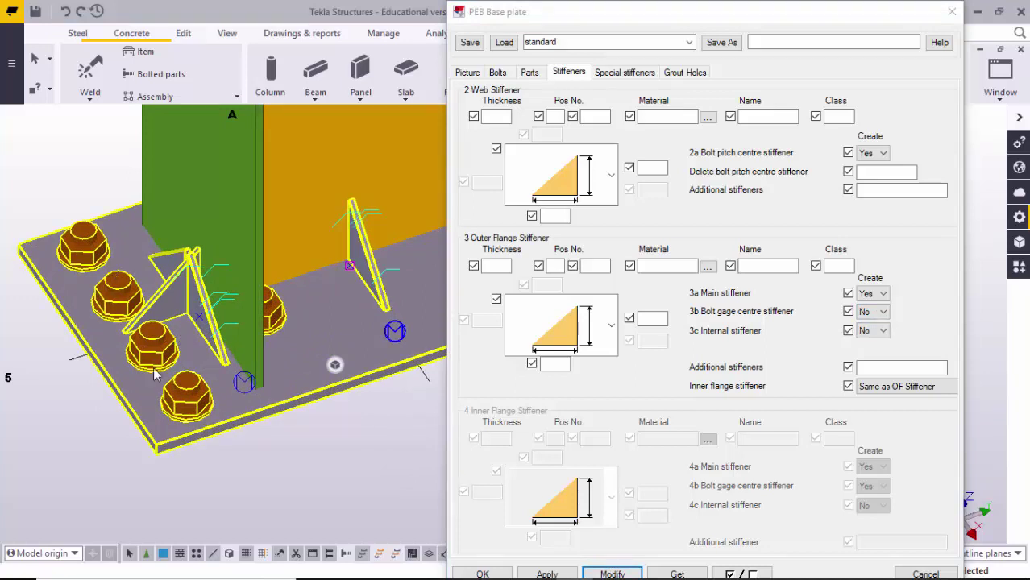
Set creation of the outer flange's 3b bolt gage centre stiffener back to Yes and apply the modification.
{"action": "left_click", "coordinate": [882, 313]}
{"action": "left_click", "coordinate": [882, 313]}
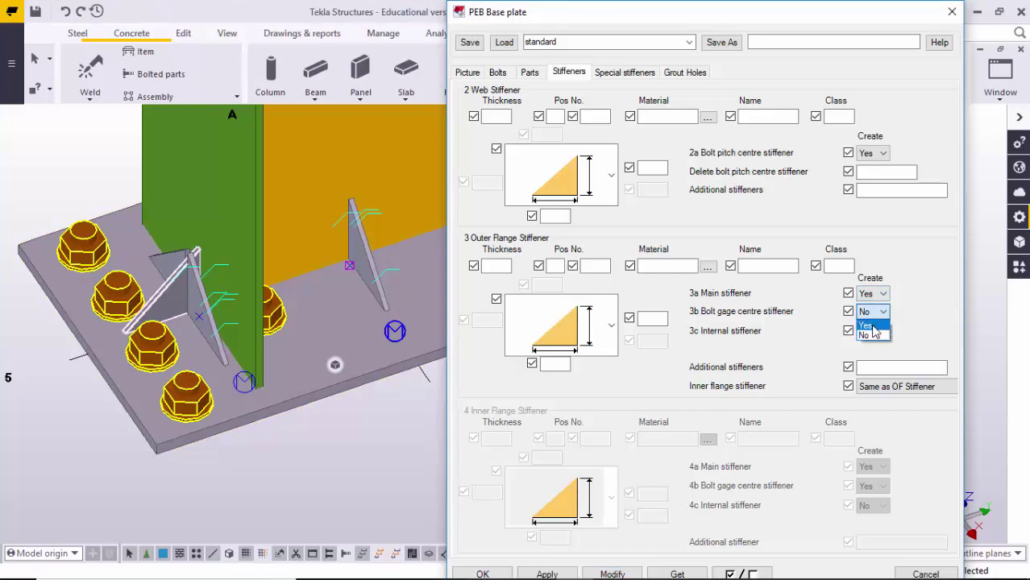
{"action": "left_click", "coordinate": [612, 572]}
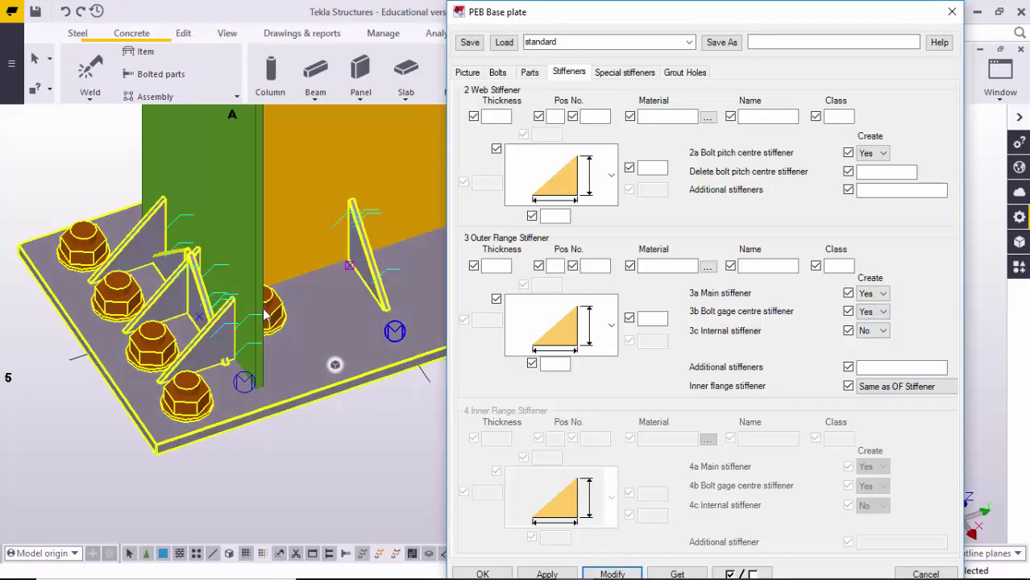
Examine the triangular web stiffener between the inner bolts and the flange stiffeners on both sides of the column base.
{"action": "middle_click_drag", "start_coordinate": [361, 281], "coordinate": [191, 286]}
{"action": "scroll", "coordinate": [190, 277], "scroll_direction": "up", "scroll_amount": 1}
{"action": "middle_click_drag", "start_coordinate": [262, 272], "coordinate": [191, 302]}
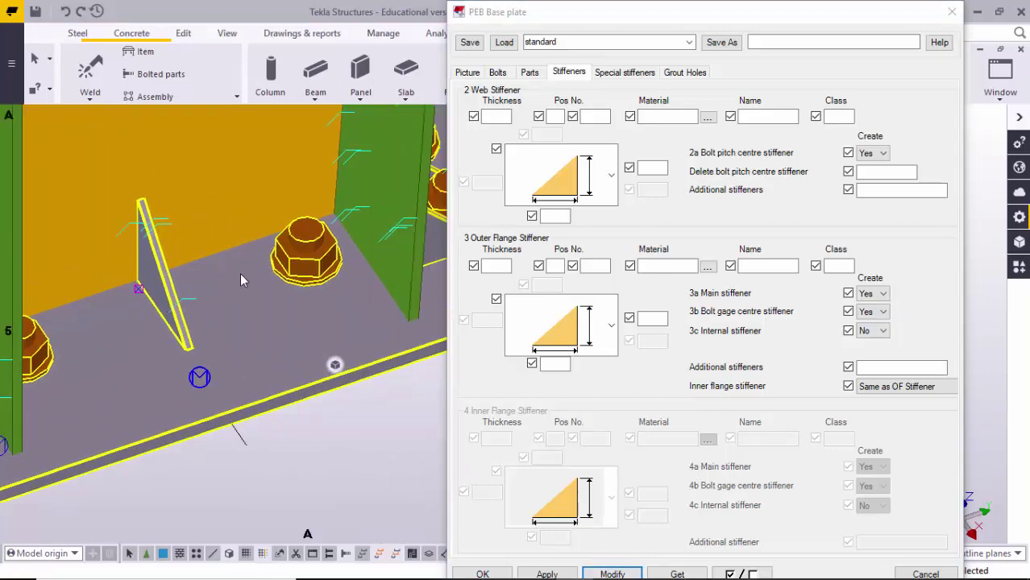
{"action": "scroll", "coordinate": [242, 272], "scroll_direction": "down", "scroll_amount": 3}
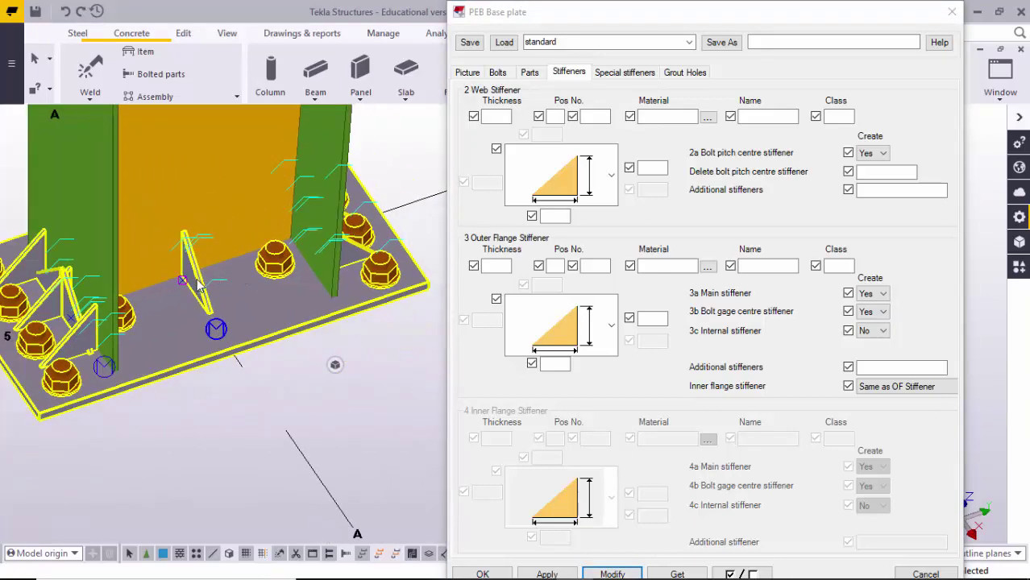
{"action": "scroll", "coordinate": [64, 307], "scroll_direction": "up", "scroll_amount": 2}
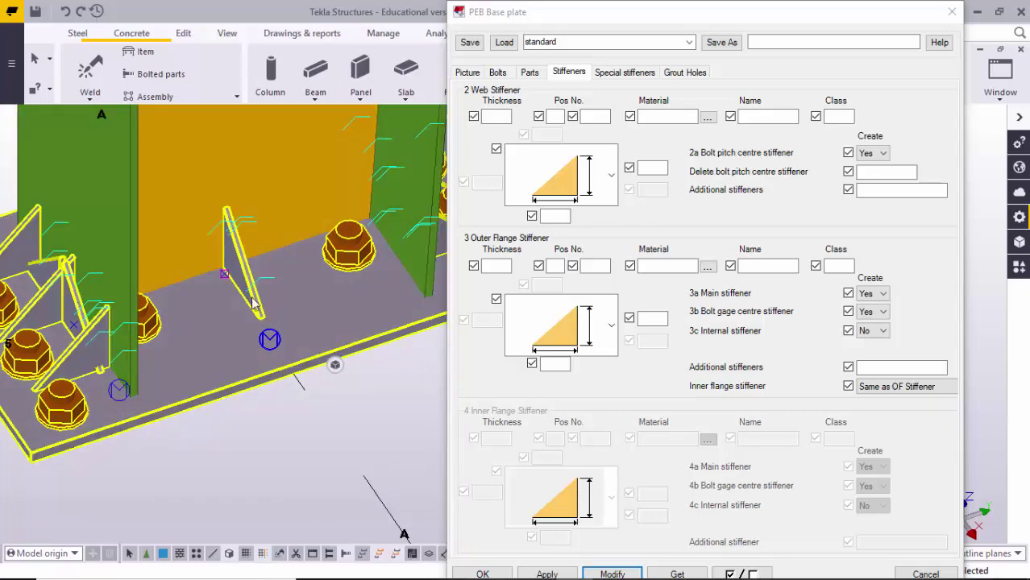
{"action": "middle_click_drag", "start_coordinate": [251, 298], "coordinate": [192, 297]}
{"action": "scroll", "coordinate": [263, 281], "scroll_direction": "down", "scroll_amount": 1}
{"action": "middle_click_drag", "start_coordinate": [305, 275], "coordinate": [269, 256], "text": "ctrl"}
{"action": "scroll", "coordinate": [271, 207], "scroll_direction": "up", "scroll_amount": 1}
{"action": "scroll", "coordinate": [282, 214], "scroll_direction": "up", "scroll_amount": 2}
{"action": "scroll", "coordinate": [297, 214], "scroll_direction": "down", "scroll_amount": 3}
{"action": "scroll", "coordinate": [224, 331], "scroll_direction": "up", "scroll_amount": 3}
{"action": "middle_click_drag", "start_coordinate": [247, 327], "coordinate": [204, 304]}
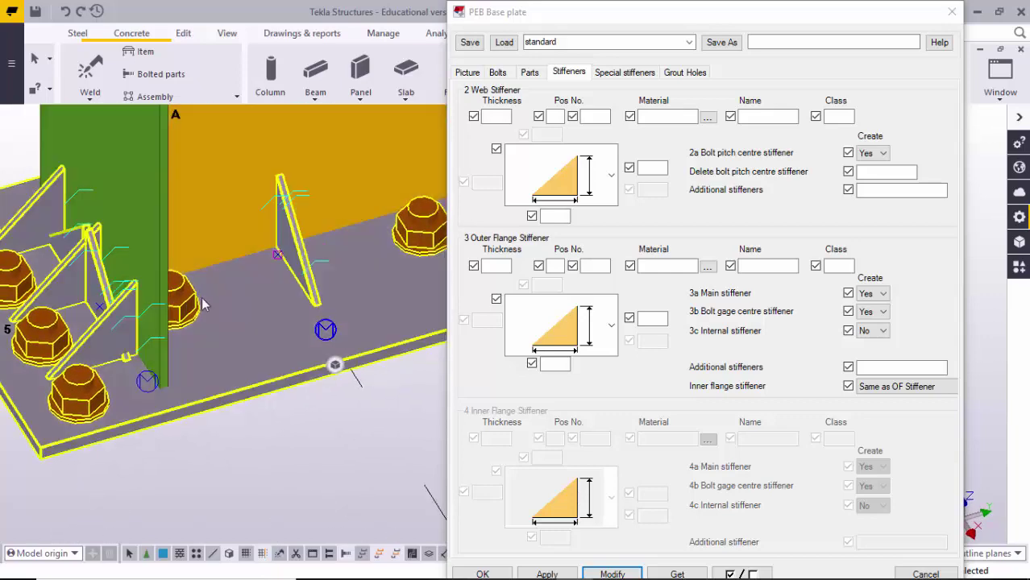
Set the web stiffener's Delete bolt pitch centre stiffener value to 1 and apply the modification.
{"action": "left_click", "coordinate": [884, 172]}
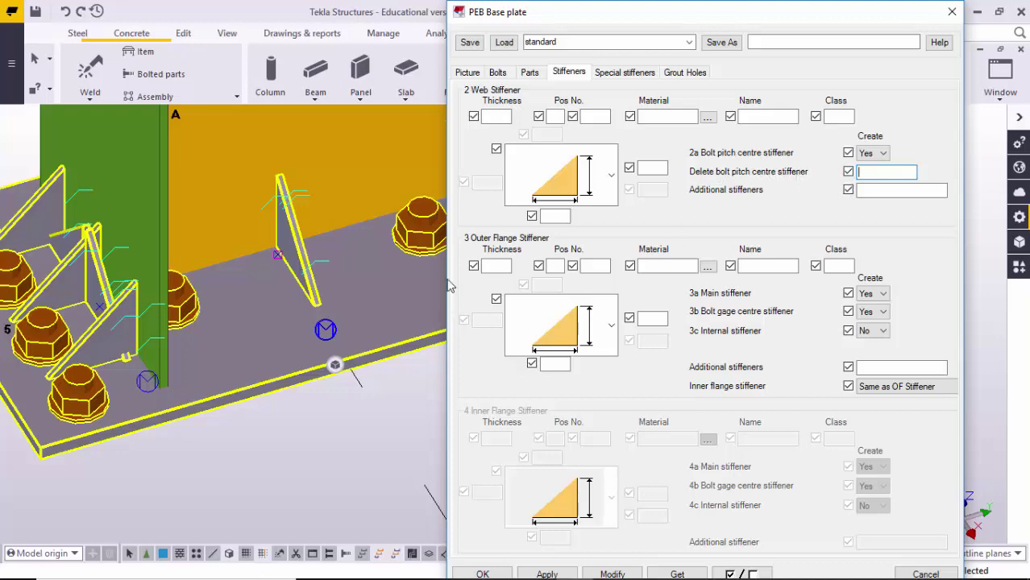
{"action": "left_click", "coordinate": [117, 248]}
{"action": "middle_click_drag", "start_coordinate": [92, 269], "coordinate": [155, 270]}
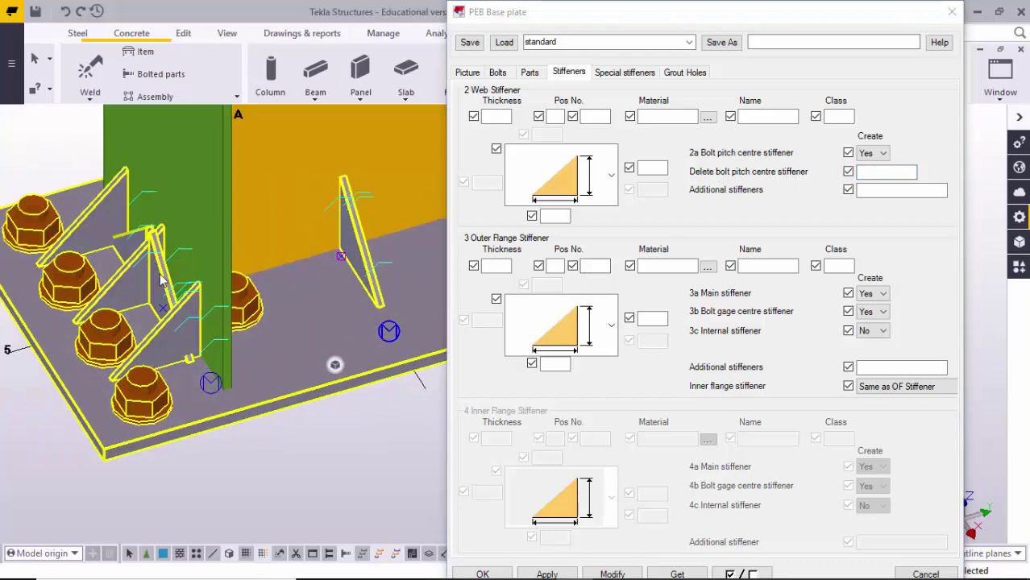
{"action": "middle_click_drag", "start_coordinate": [331, 258], "coordinate": [171, 263]}
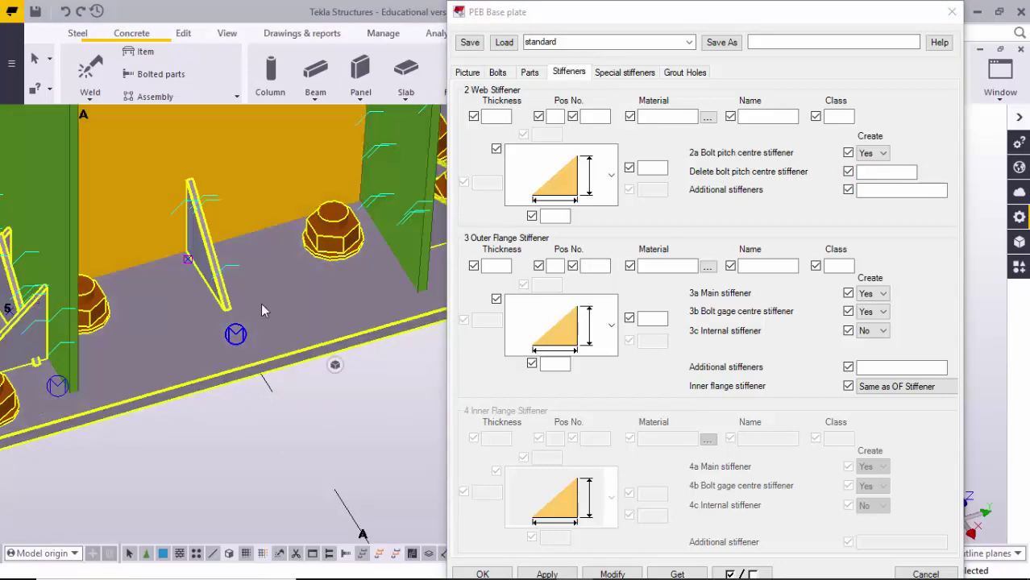
{"action": "middle_click_drag", "start_coordinate": [371, 226], "coordinate": [407, 182]}
{"action": "left_click", "coordinate": [881, 172]}
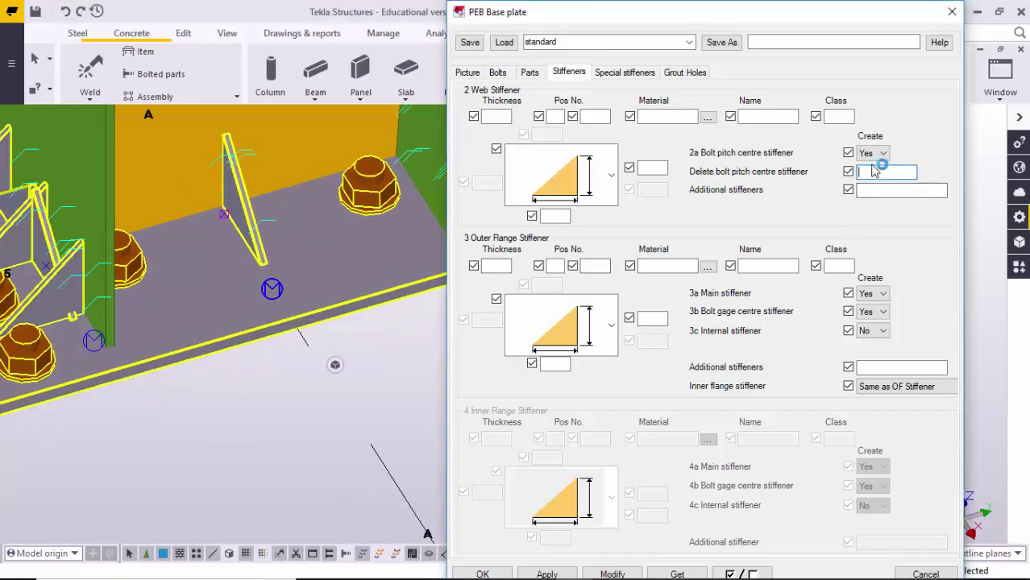
{"action": "type", "text": "1"}
{"action": "left_click", "coordinate": [618, 572]}
{"action": "middle_click_drag", "start_coordinate": [236, 364], "coordinate": [321, 405]}
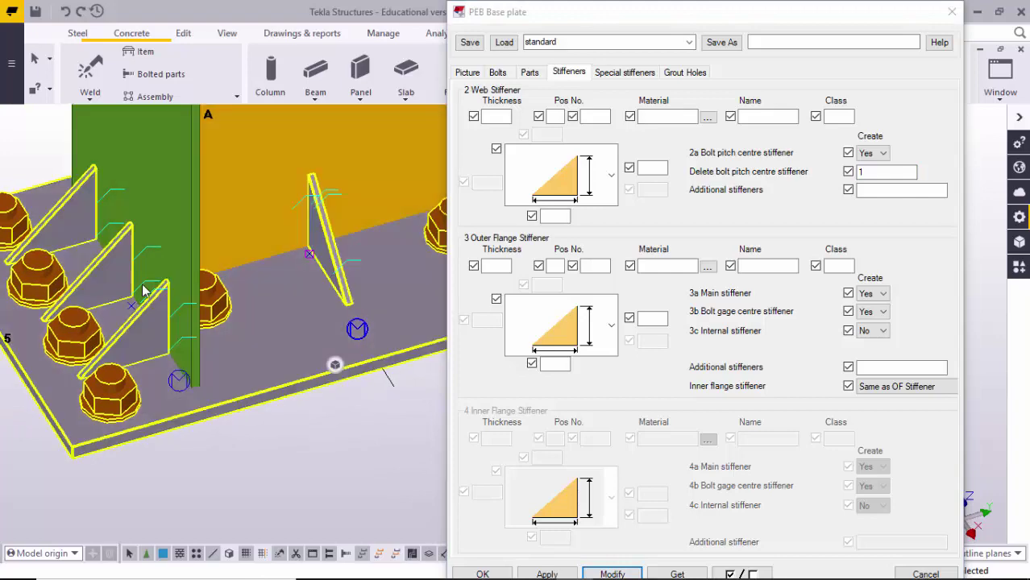
Extend the web's Delete bolt pitch centre stiffener value to "1 3" and apply the modification.
{"action": "scroll", "coordinate": [74, 274], "scroll_direction": "down", "scroll_amount": 3}
{"action": "scroll", "coordinate": [123, 295], "scroll_direction": "up", "scroll_amount": 1}
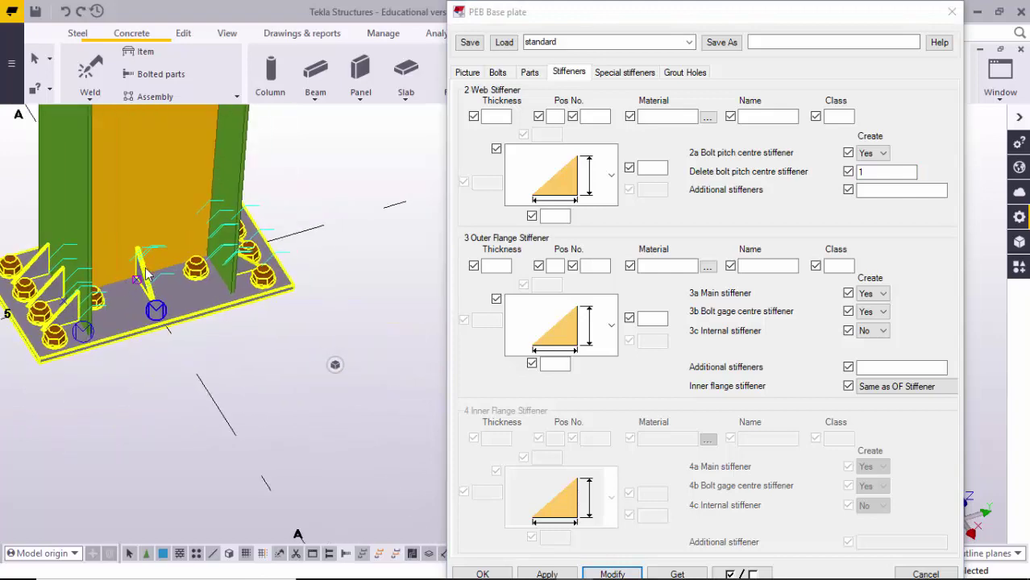
{"action": "scroll", "coordinate": [186, 274], "scroll_direction": "up", "scroll_amount": 5}
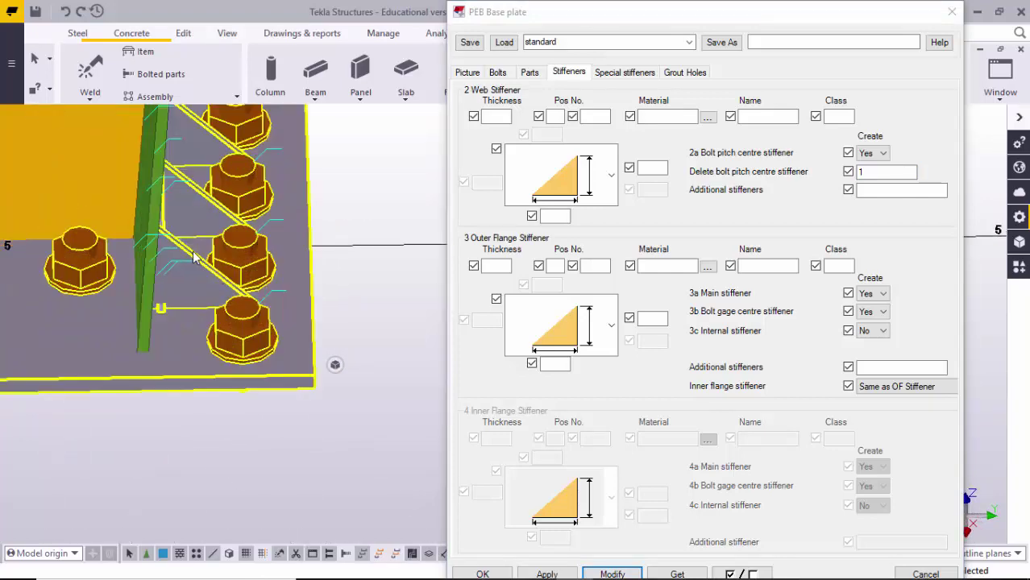
{"action": "scroll", "coordinate": [161, 238], "scroll_direction": "up", "scroll_amount": 3}
{"action": "left_click", "coordinate": [889, 172]}
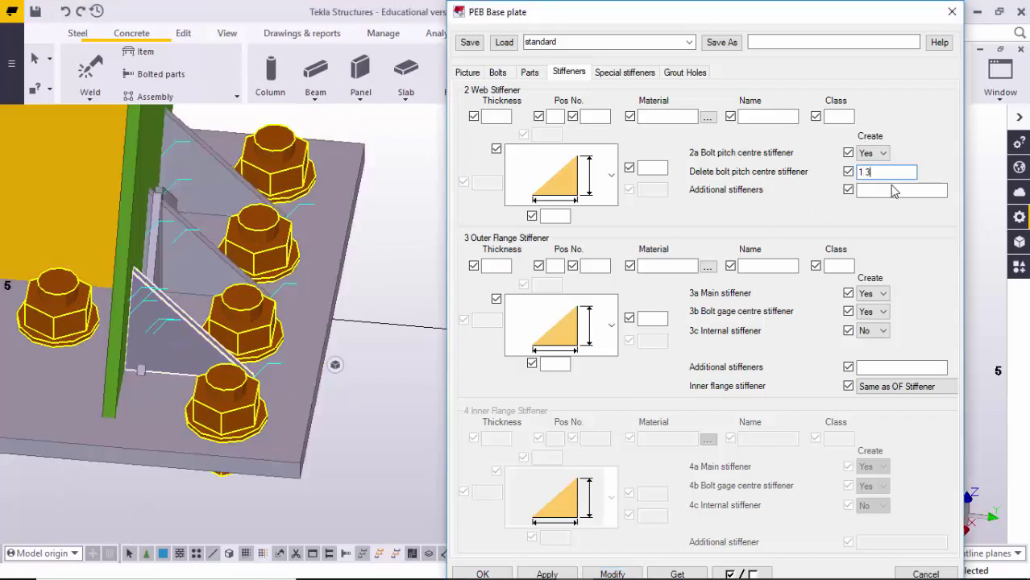
{"action": "left_click", "coordinate": [619, 574]}
{"action": "middle_click_drag", "start_coordinate": [96, 335], "coordinate": [188, 299]}
{"action": "scroll", "coordinate": [242, 201], "scroll_direction": "down", "scroll_amount": 3}
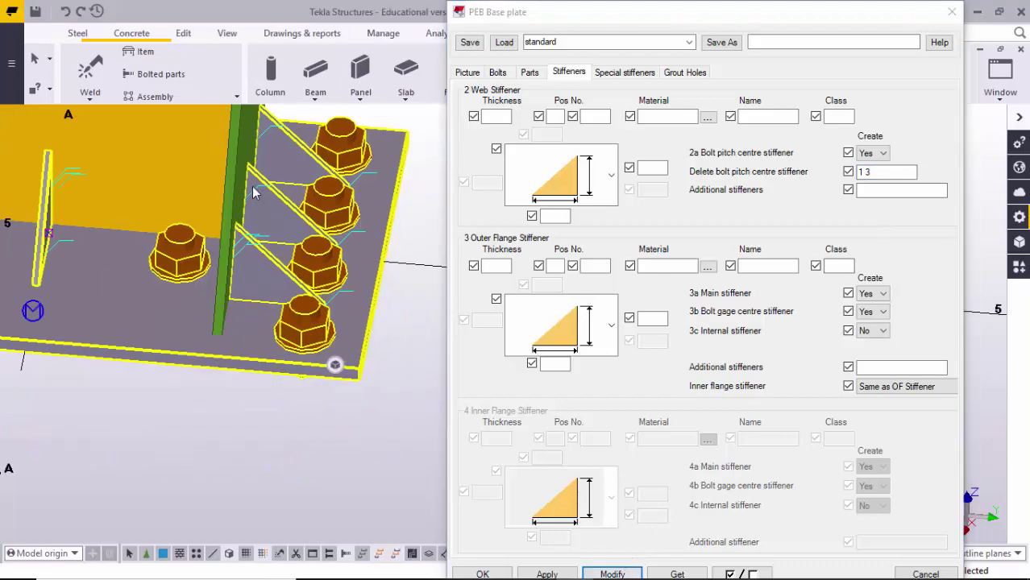
Examine the base plate's remaining central web stiffener and the stiffeners along both flanges.
{"action": "scroll", "coordinate": [253, 193], "scroll_direction": "down", "scroll_amount": 5}
{"action": "middle_click_drag", "start_coordinate": [145, 231], "coordinate": [194, 325], "text": "ctrl"}
{"action": "scroll", "coordinate": [193, 326], "scroll_direction": "up", "scroll_amount": 5}
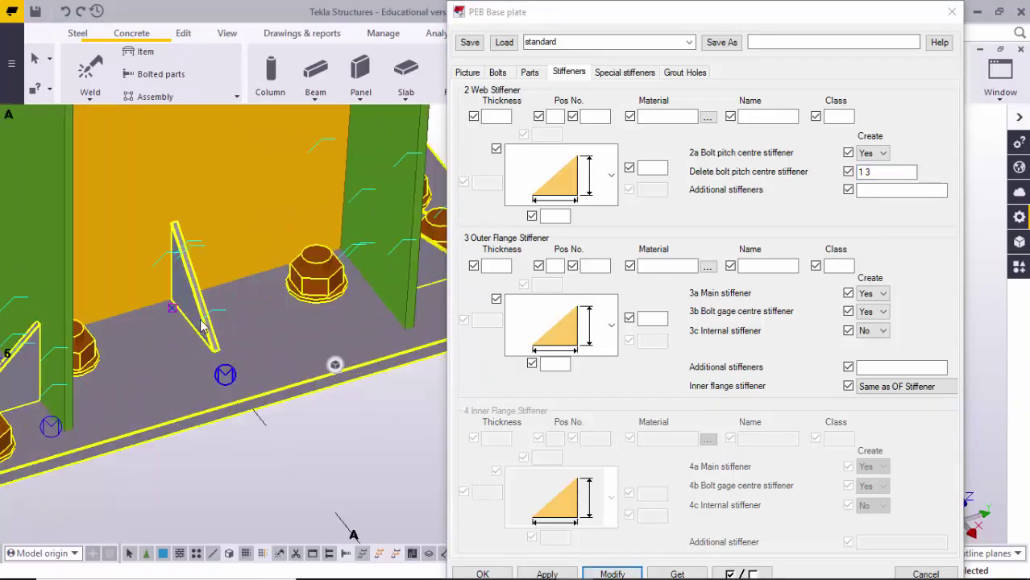
{"action": "scroll", "coordinate": [201, 326], "scroll_direction": "up", "scroll_amount": 1}
{"action": "scroll", "coordinate": [223, 305], "scroll_direction": "down", "scroll_amount": 5}
{"action": "middle_click_drag", "start_coordinate": [115, 358], "coordinate": [170, 337]}
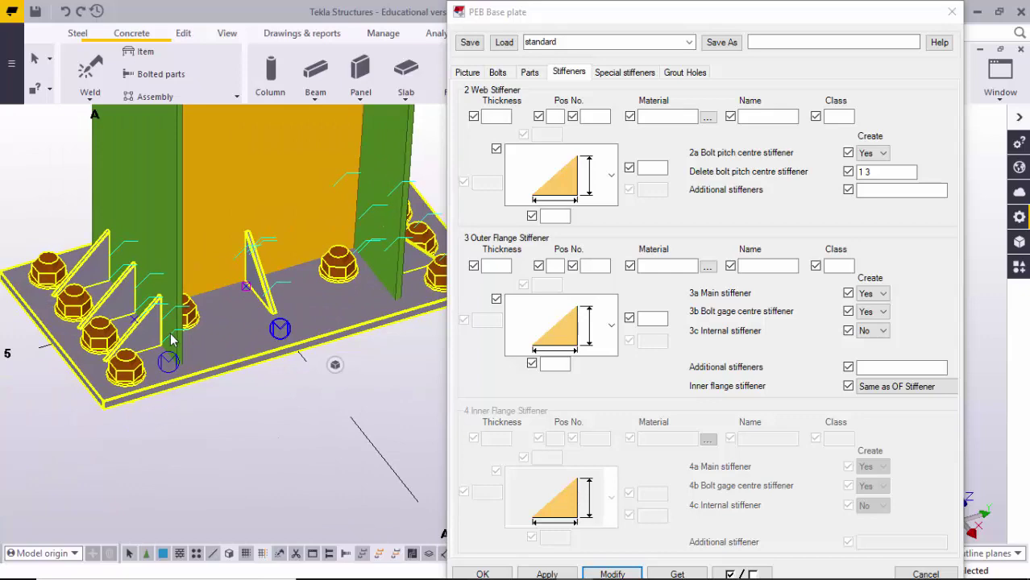
{"action": "scroll", "coordinate": [203, 327], "scroll_direction": "down", "scroll_amount": 2}
{"action": "scroll", "coordinate": [171, 331], "scroll_direction": "up", "scroll_amount": 3}
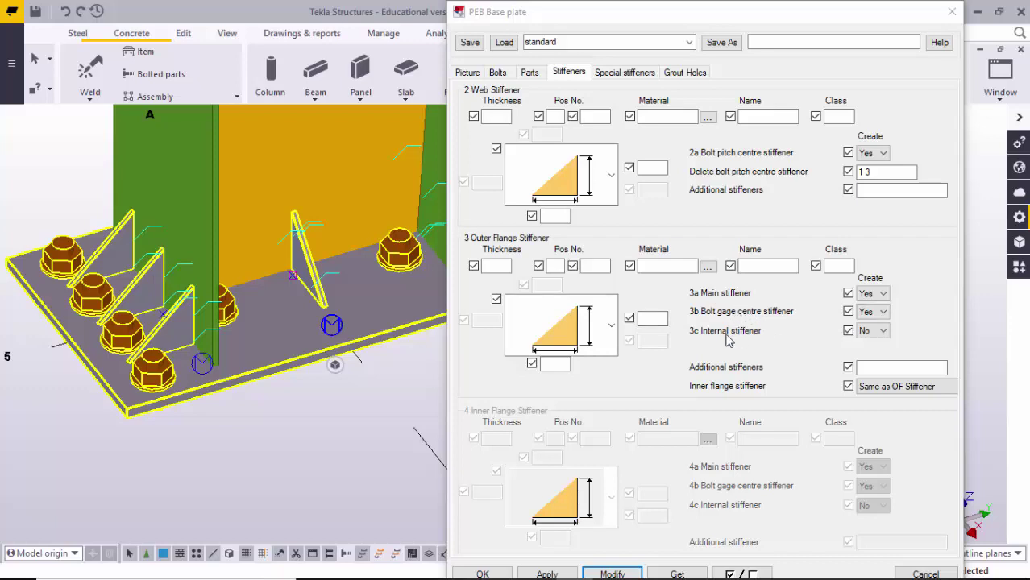
Set creation of the outer flange's 3c internal stiffener to Yes, apply it and check the inner sides of both flanges.
{"action": "scroll", "coordinate": [211, 321], "scroll_direction": "up", "scroll_amount": 3}
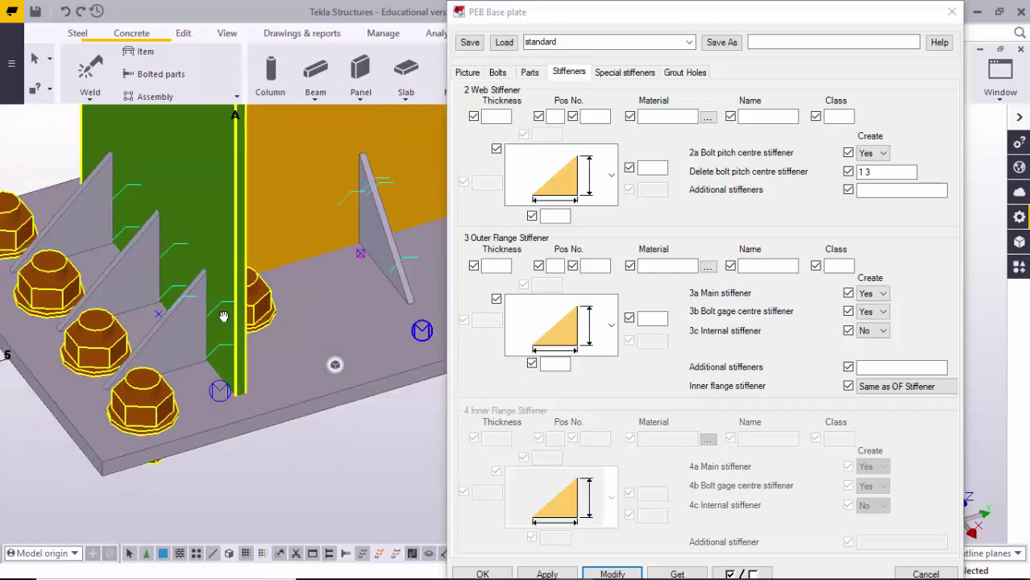
{"action": "middle_click_drag", "start_coordinate": [235, 308], "coordinate": [131, 272], "text": "ctrl"}
{"action": "scroll", "coordinate": [107, 235], "scroll_direction": "up", "scroll_amount": 1}
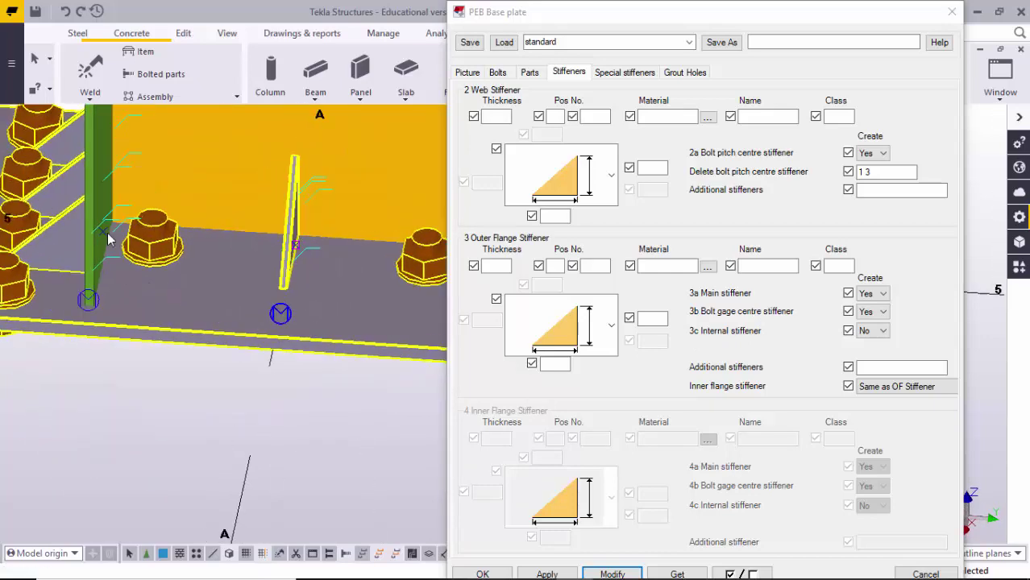
{"action": "left_click", "coordinate": [873, 330]}
{"action": "left_click", "coordinate": [869, 346]}
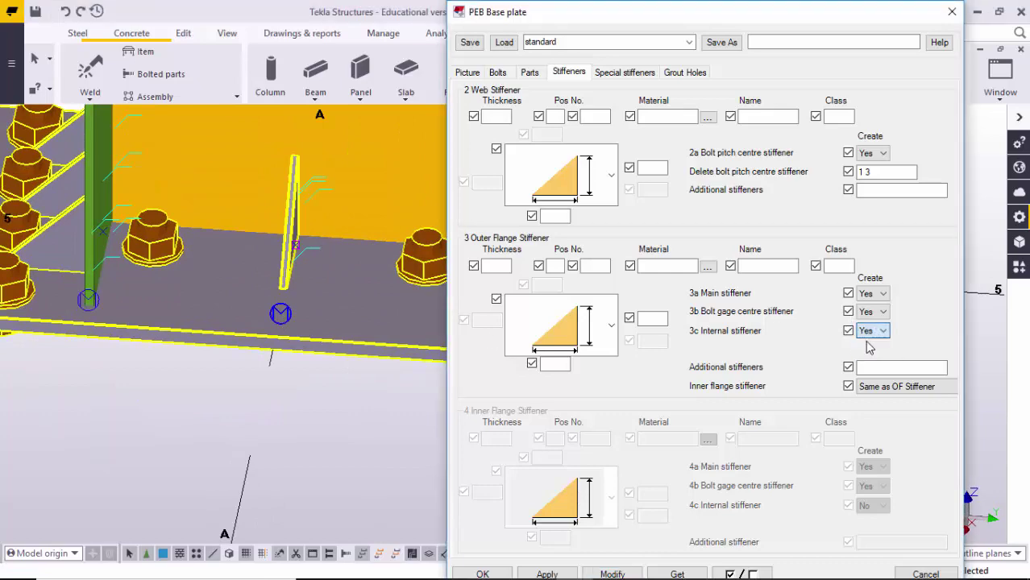
{"action": "left_click", "coordinate": [612, 574]}
{"action": "middle_click_drag", "start_coordinate": [349, 420], "coordinate": [210, 298], "text": "ctrl"}
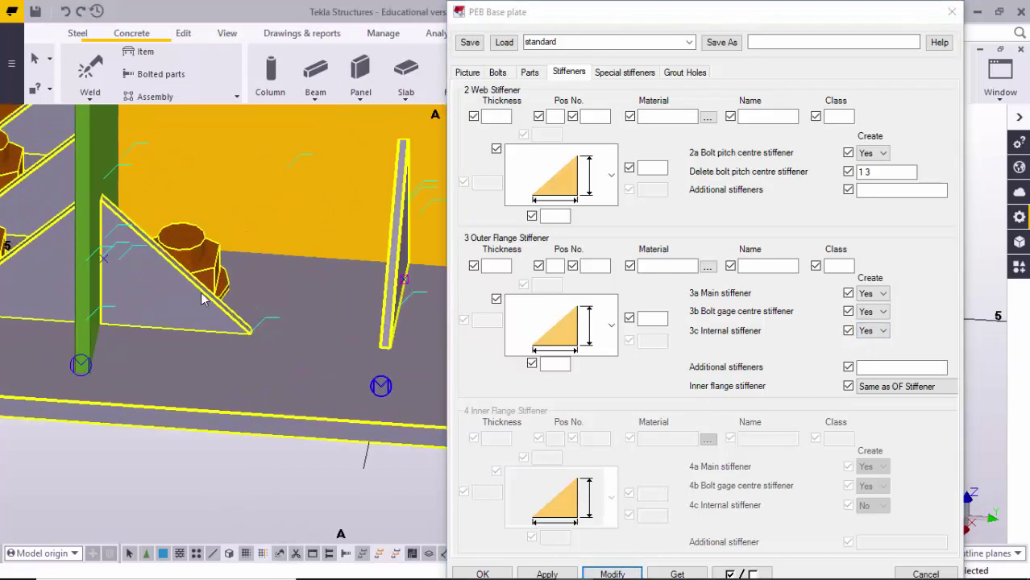
{"action": "scroll", "coordinate": [211, 309], "scroll_direction": "down", "scroll_amount": 2}
{"action": "middle_click_drag", "start_coordinate": [440, 318], "coordinate": [367, 321]}
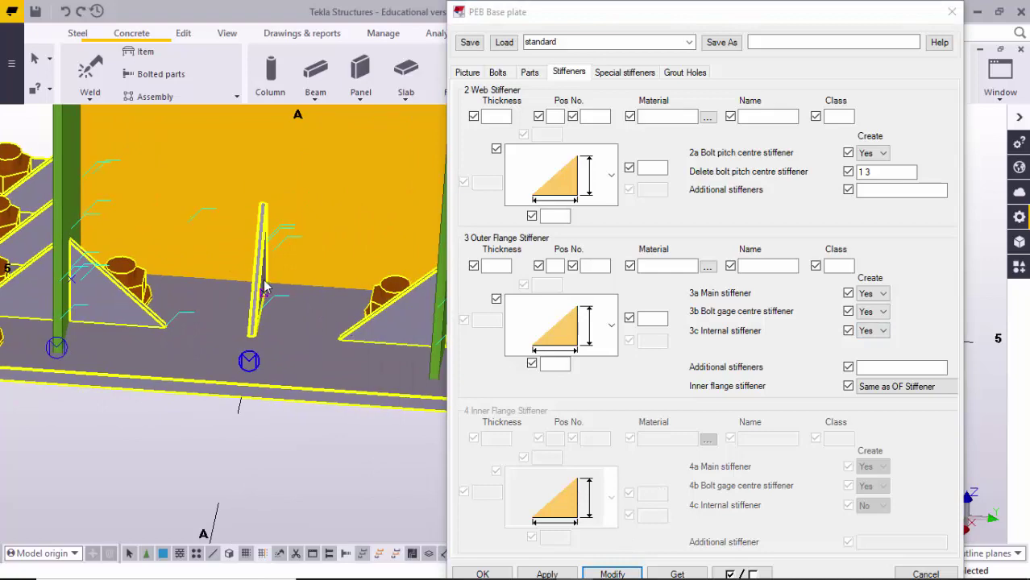
{"action": "scroll", "coordinate": [258, 299], "scroll_direction": "down", "scroll_amount": 5}
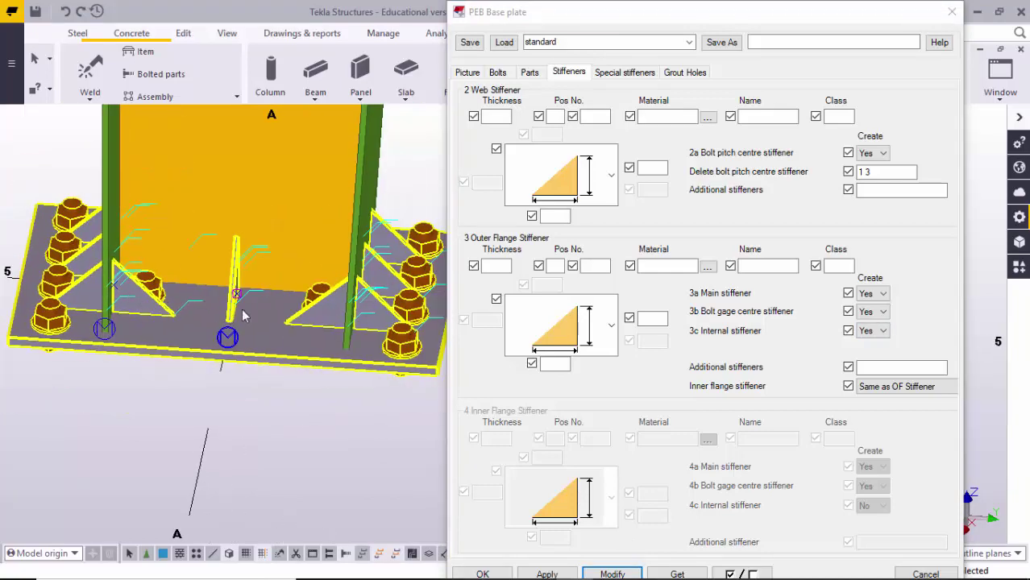
{"action": "scroll", "coordinate": [244, 316], "scroll_direction": "up", "scroll_amount": 4}
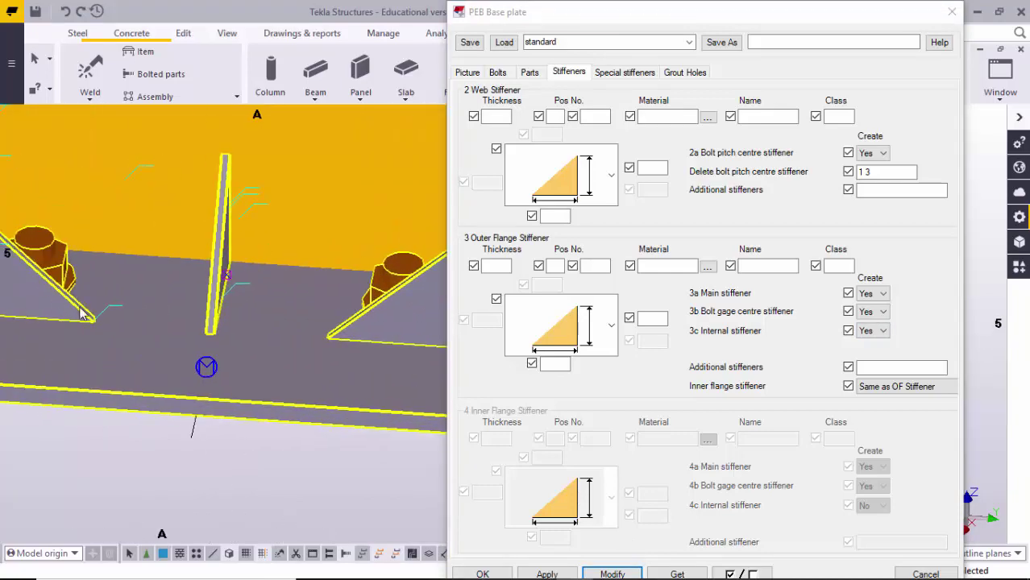
Keep the 3b bolt gage centre stiffener at Yes, set the 3c internal stiffener back to No and apply the modification.
{"action": "left_click", "coordinate": [872, 311]}
{"action": "left_click", "coordinate": [867, 322]}
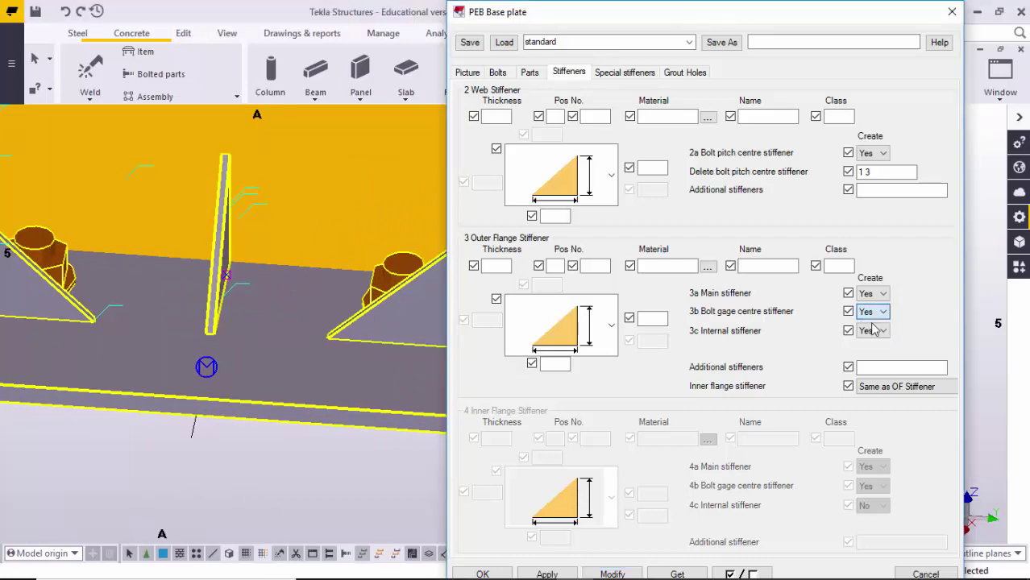
{"action": "left_click", "coordinate": [871, 331]}
{"action": "left_click", "coordinate": [865, 346]}
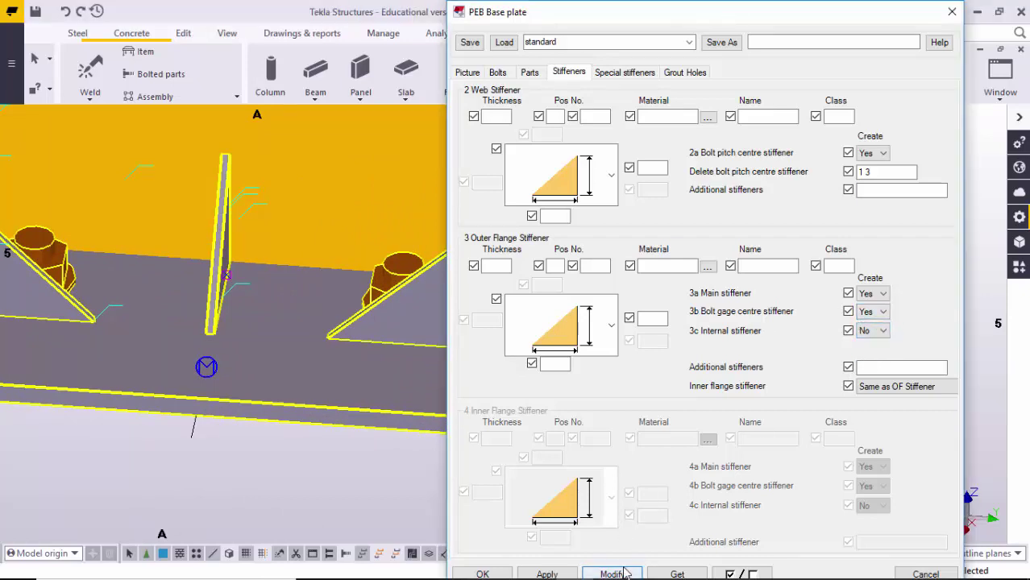
{"action": "left_click", "coordinate": [613, 574]}
Examine the stiffeners between the outer flange bolts, centring the view rotation near the column flange's base.
{"action": "scroll", "coordinate": [320, 364], "scroll_direction": "down", "scroll_amount": 5}
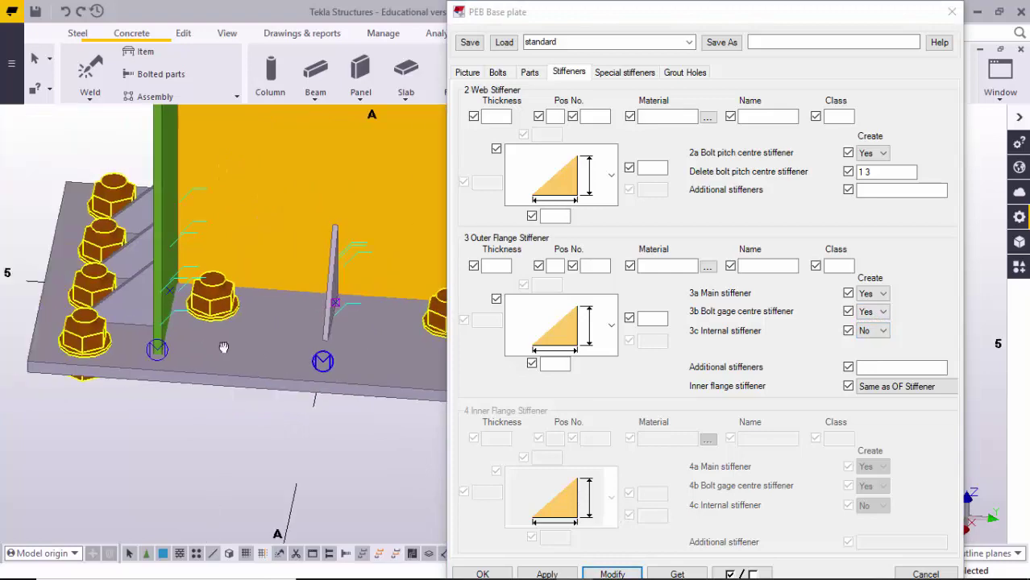
{"action": "scroll", "coordinate": [109, 305], "scroll_direction": "up", "scroll_amount": 2}
{"action": "scroll", "coordinate": [141, 280], "scroll_direction": "down", "scroll_amount": 1}
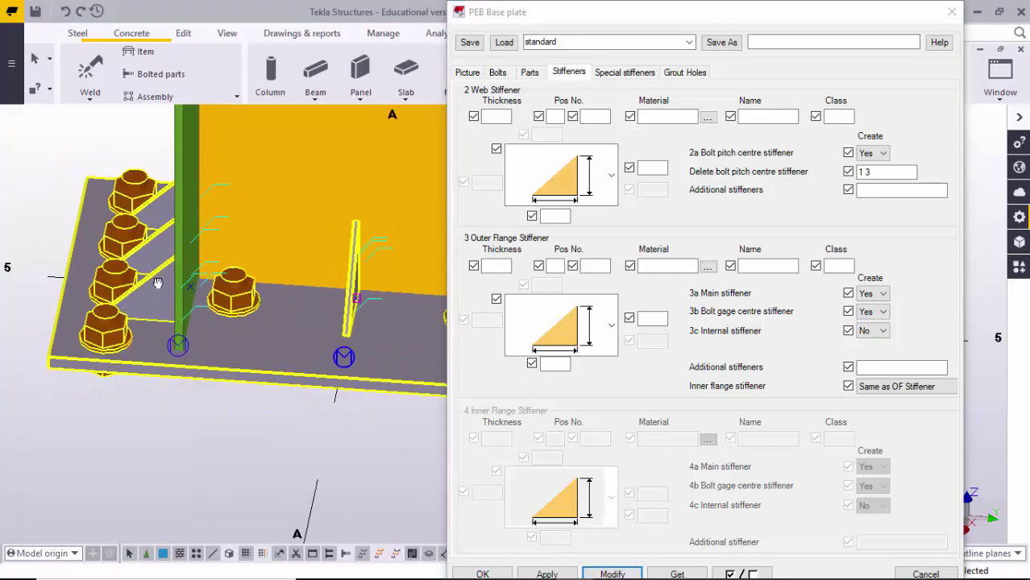
{"action": "middle_click_drag", "start_coordinate": [157, 281], "coordinate": [96, 271], "text": "ctrl"}
{"action": "scroll", "coordinate": [129, 323], "scroll_direction": "up", "scroll_amount": 1}
{"action": "key", "text": "v"}
{"action": "left_click", "coordinate": [154, 315]}
{"action": "scroll", "coordinate": [154, 314], "scroll_direction": "down", "scroll_amount": 2}
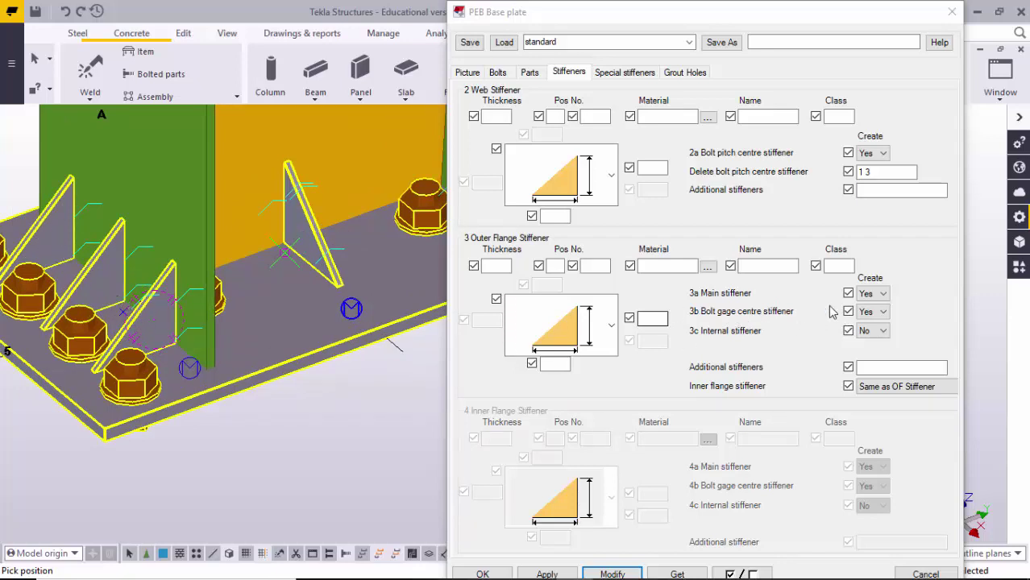
Set creation of the outer flange's 3b bolt gage centre stiffener to No and apply the modification.
{"action": "left_click", "coordinate": [879, 312]}
{"action": "left_click", "coordinate": [878, 335]}
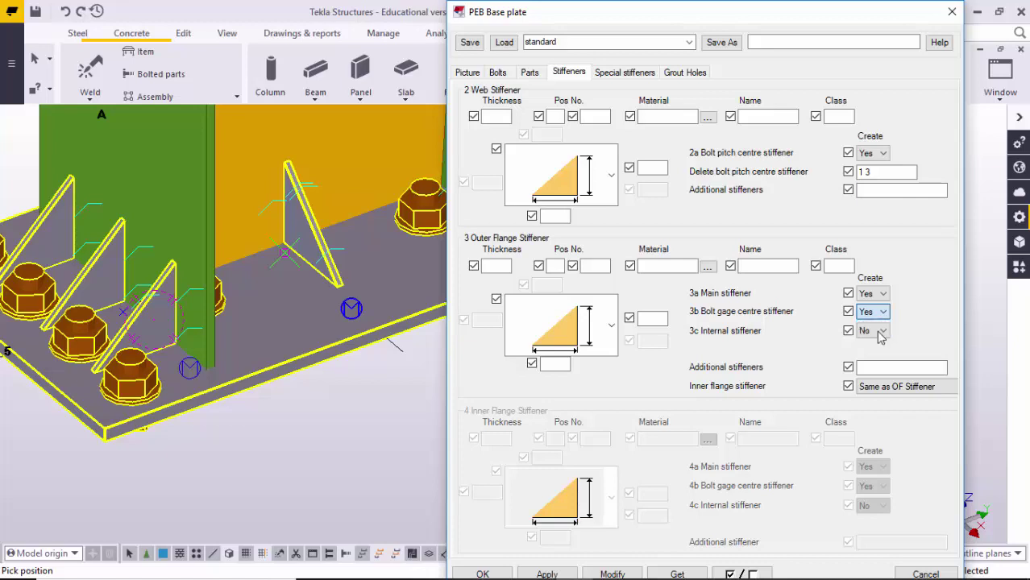
{"action": "left_click", "coordinate": [612, 574]}
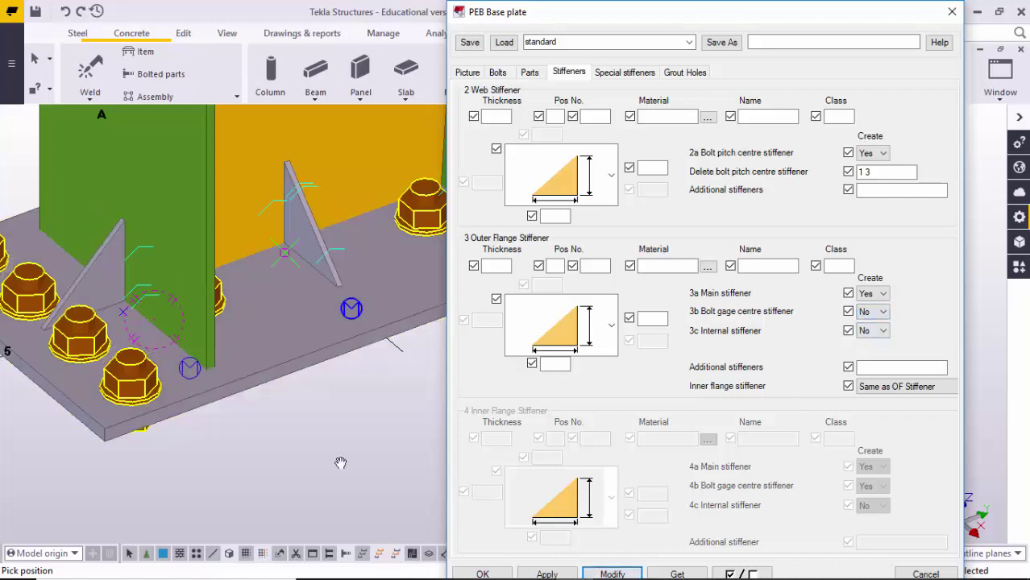
{"action": "left_click_drag", "start_coordinate": [123, 370], "coordinate": [173, 370]}
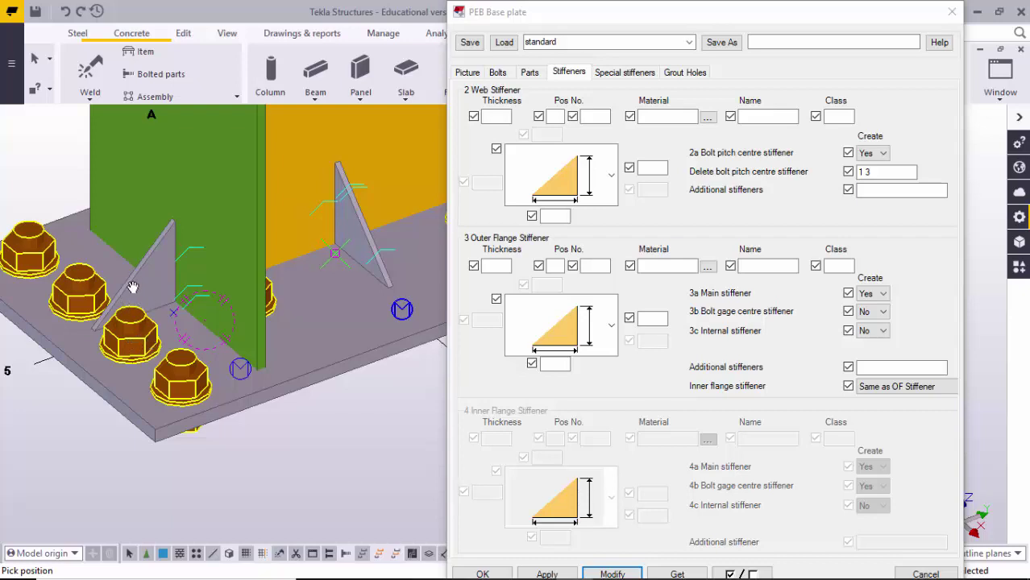
Set creation of the outer flange's 3a main stiffener to No and apply the modification.
{"action": "left_click", "coordinate": [873, 294]}
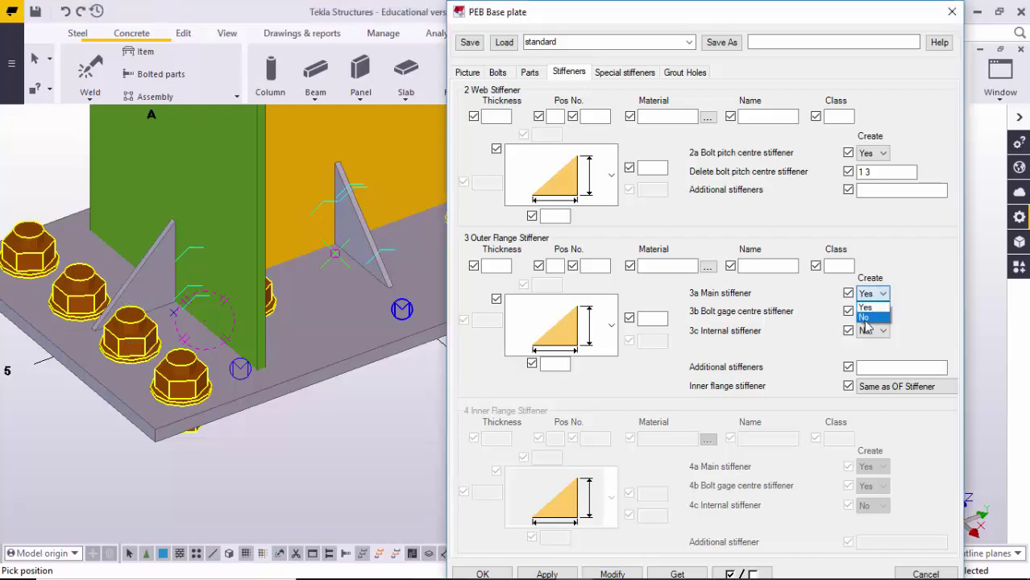
{"action": "left_click", "coordinate": [871, 316]}
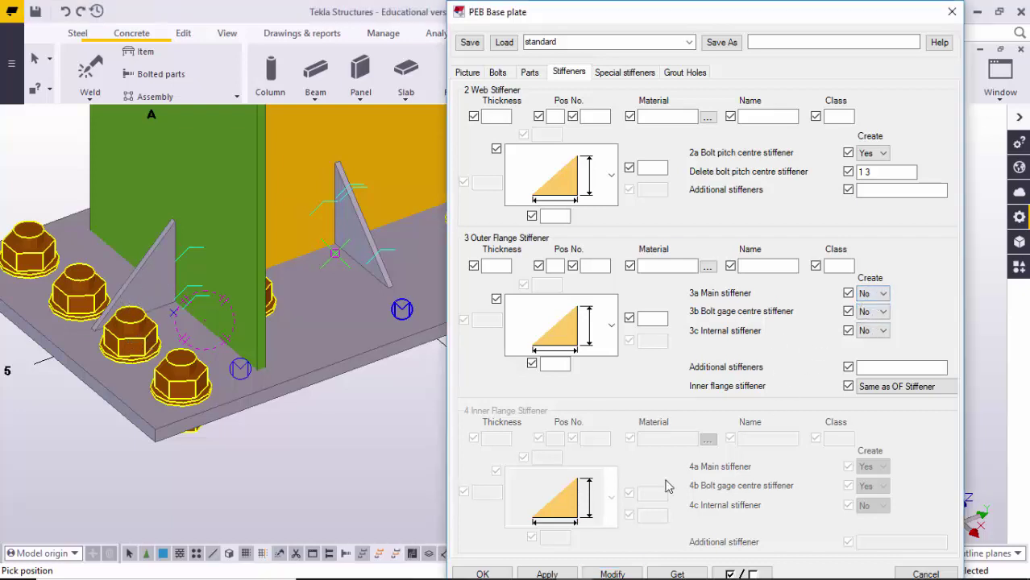
{"action": "left_click", "coordinate": [612, 574]}
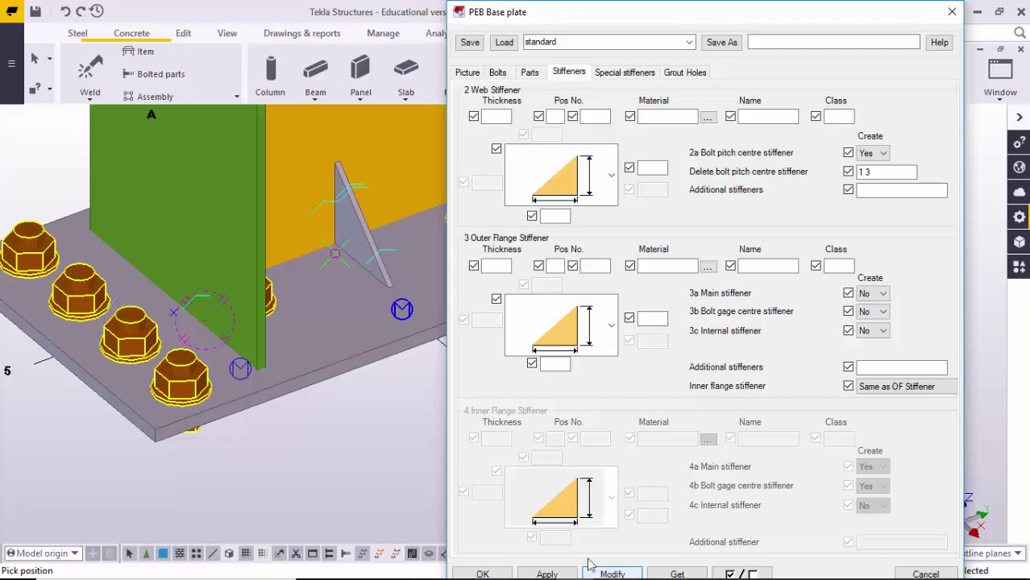
Set the outer flange's 3a main and 3b bolt gage centre stiffeners back to Yes, apply and check the flange.
{"action": "left_click", "coordinate": [873, 293]}
{"action": "left_click", "coordinate": [874, 312]}
{"action": "left_click", "coordinate": [877, 312]}
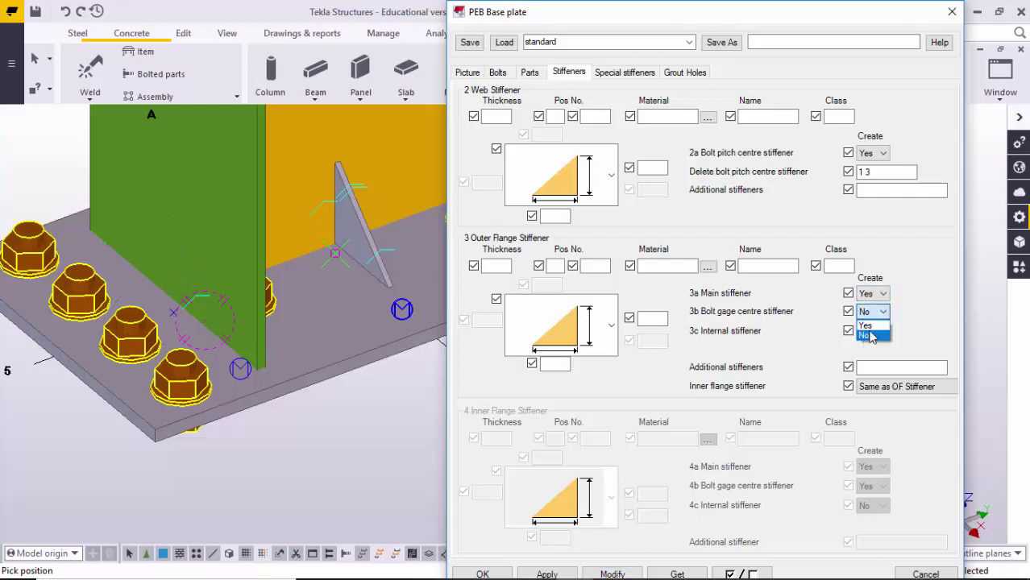
{"action": "left_click", "coordinate": [871, 326]}
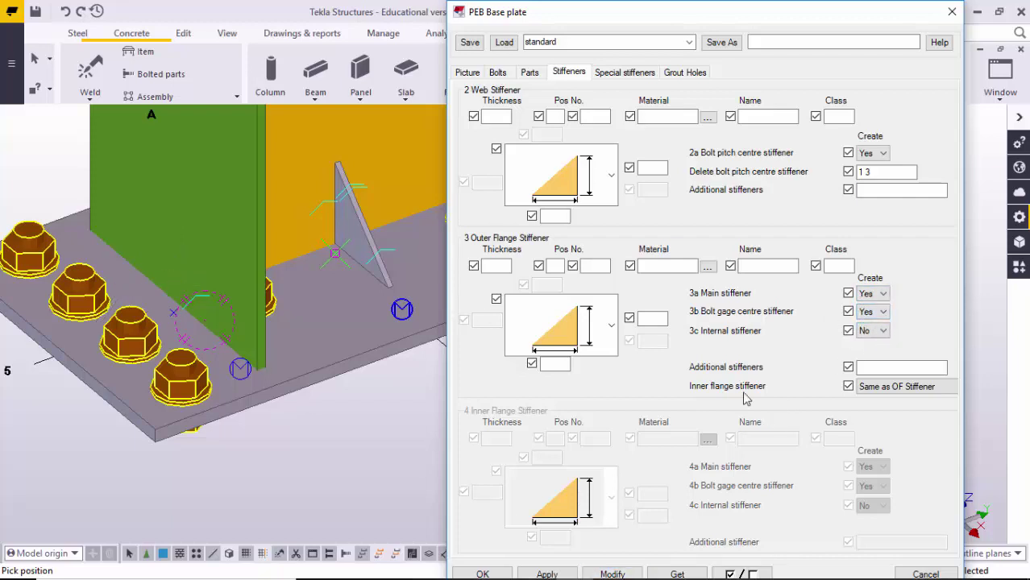
{"action": "left_click", "coordinate": [616, 572]}
{"action": "middle_click_drag", "start_coordinate": [279, 322], "coordinate": [229, 313]}
{"action": "scroll", "coordinate": [289, 313], "scroll_direction": "down", "scroll_amount": 2}
{"action": "scroll", "coordinate": [229, 312], "scroll_direction": "up", "scroll_amount": 6}
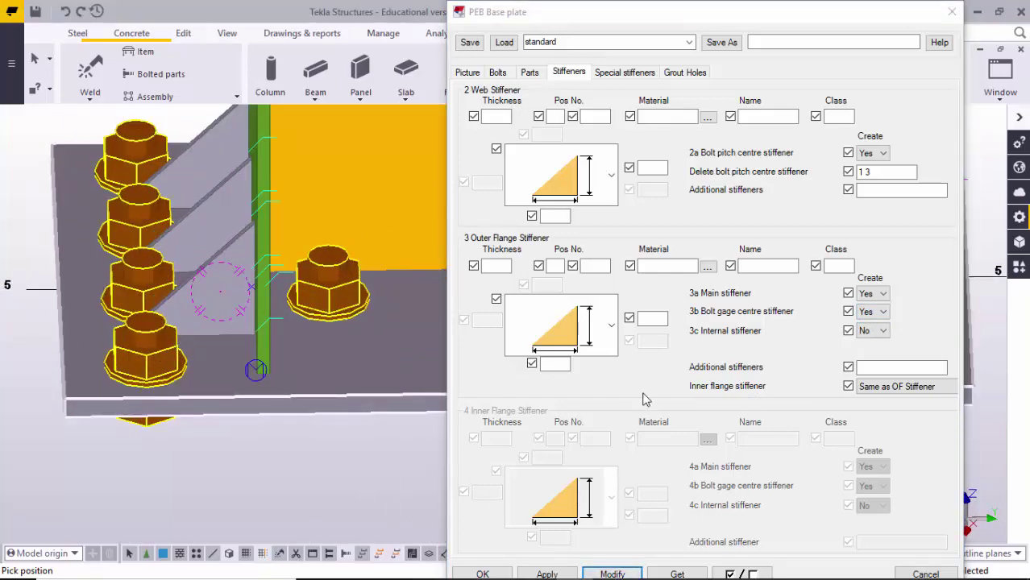
Check the height fields of the web and outer flange stiffeners and the shapes available for the outer flange stiffener.
{"action": "left_click", "coordinate": [650, 319]}
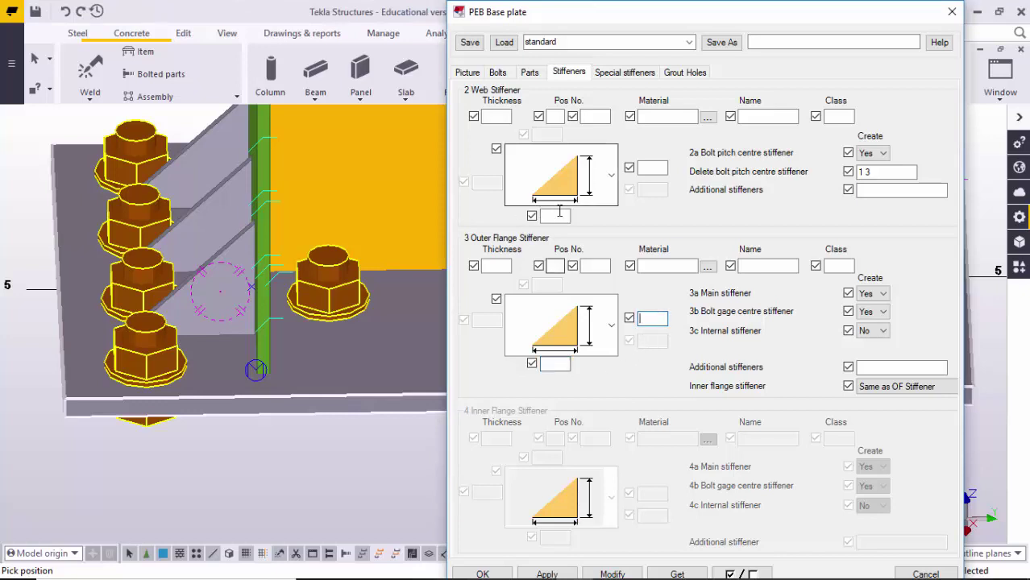
{"action": "left_click", "coordinate": [652, 167]}
{"action": "left_click", "coordinate": [596, 324]}
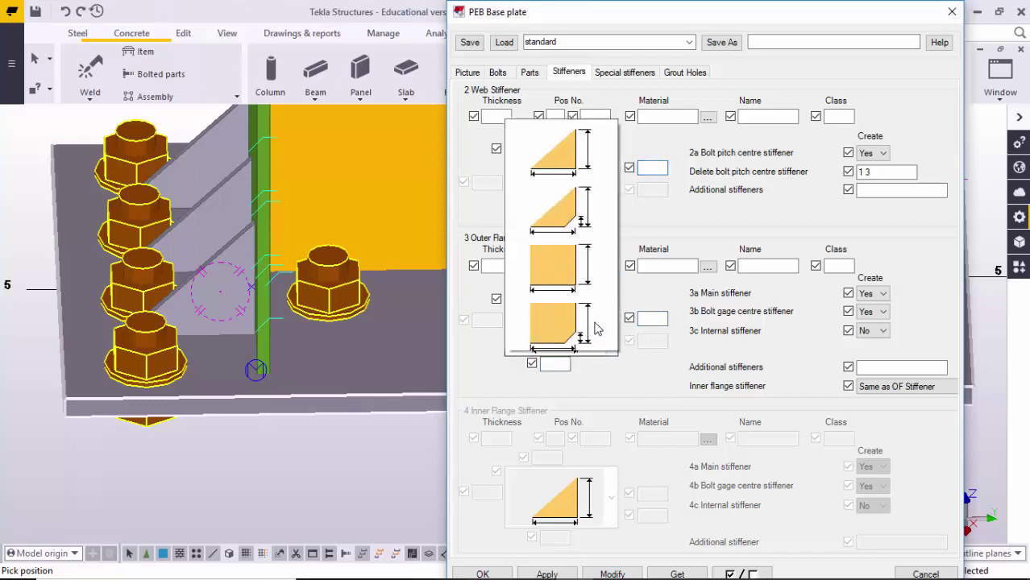
{"action": "left_click", "coordinate": [641, 230]}
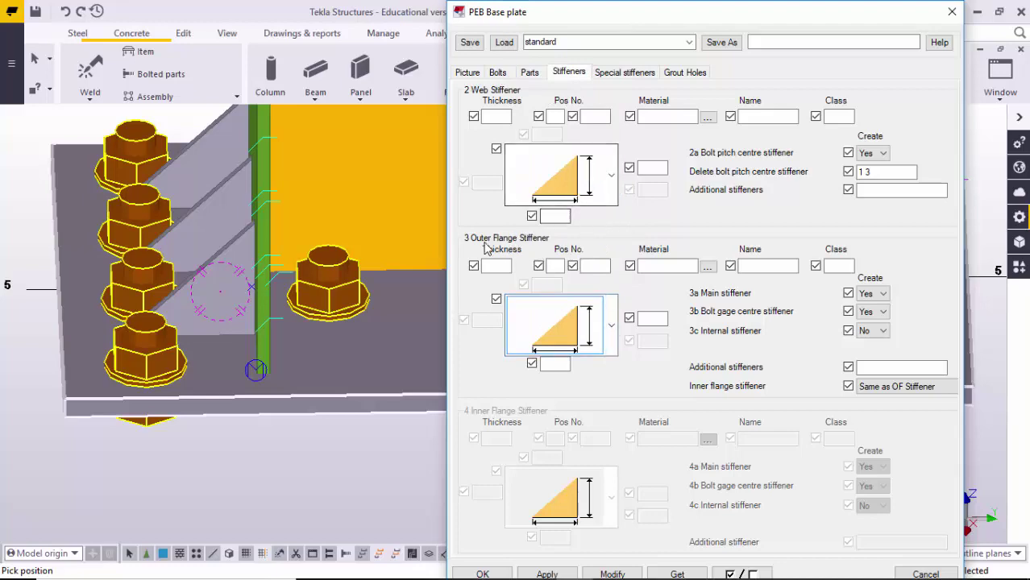
Close the base plate settings and the component properties, and interrupt the running command.
{"action": "scroll", "coordinate": [337, 341], "scroll_direction": "down", "scroll_amount": 5}
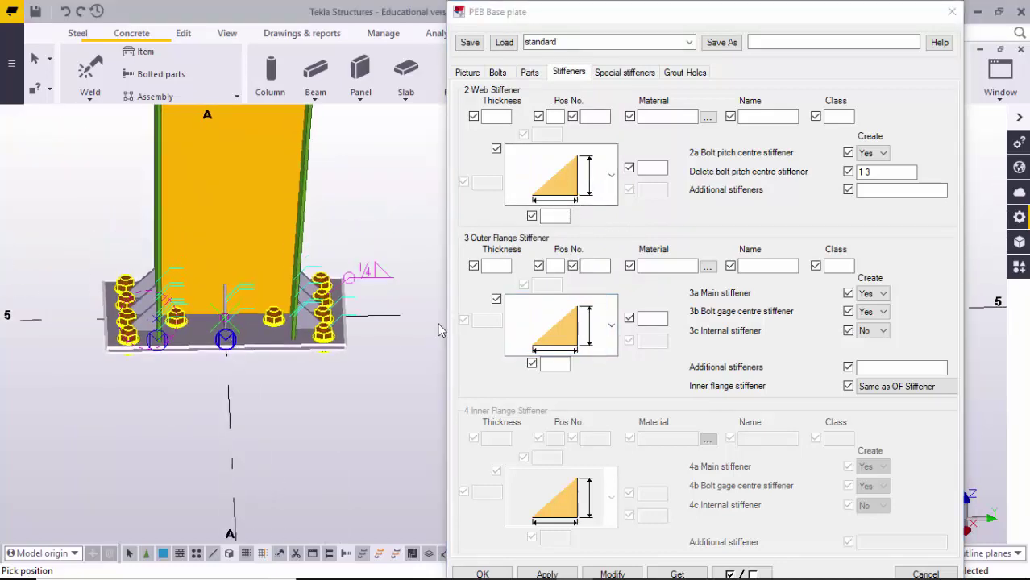
{"action": "scroll", "coordinate": [323, 319], "scroll_direction": "down", "scroll_amount": 2}
{"action": "middle_click_drag", "start_coordinate": [323, 320], "coordinate": [403, 315], "text": "ctrl"}
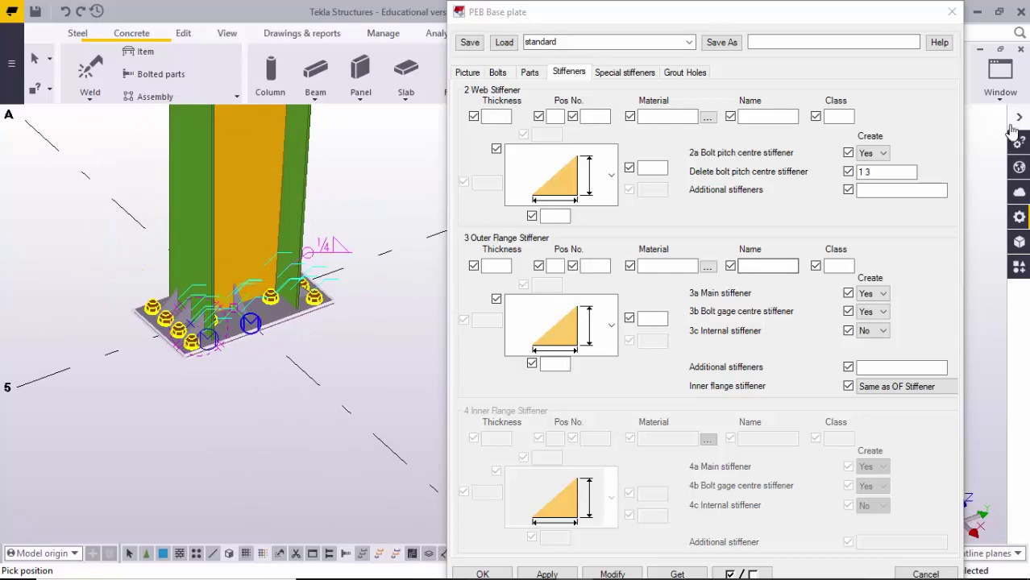
{"action": "left_click", "coordinate": [952, 12]}
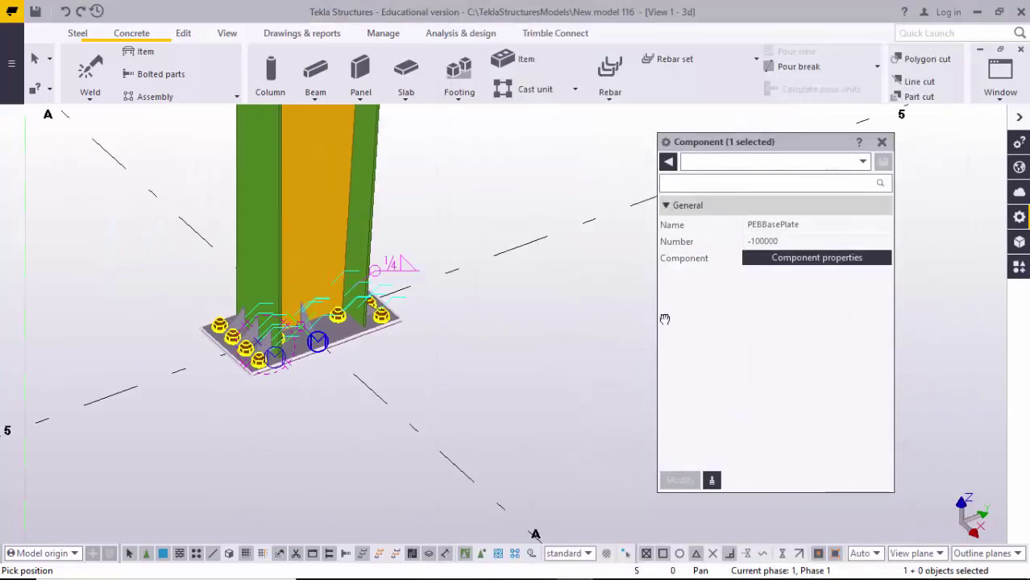
{"action": "left_click", "coordinate": [883, 143]}
{"action": "right_click", "coordinate": [717, 269]}
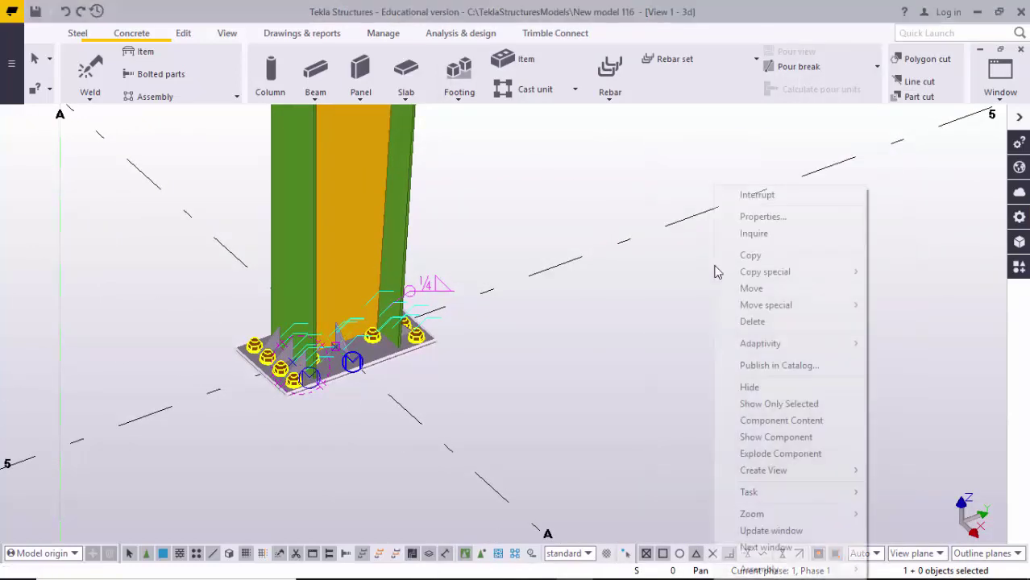
{"action": "left_click", "coordinate": [742, 196]}
Dismiss the view's floating settings and redraw the 3D view around the column base.
{"action": "scroll", "coordinate": [335, 365], "scroll_direction": "up", "scroll_amount": 5}
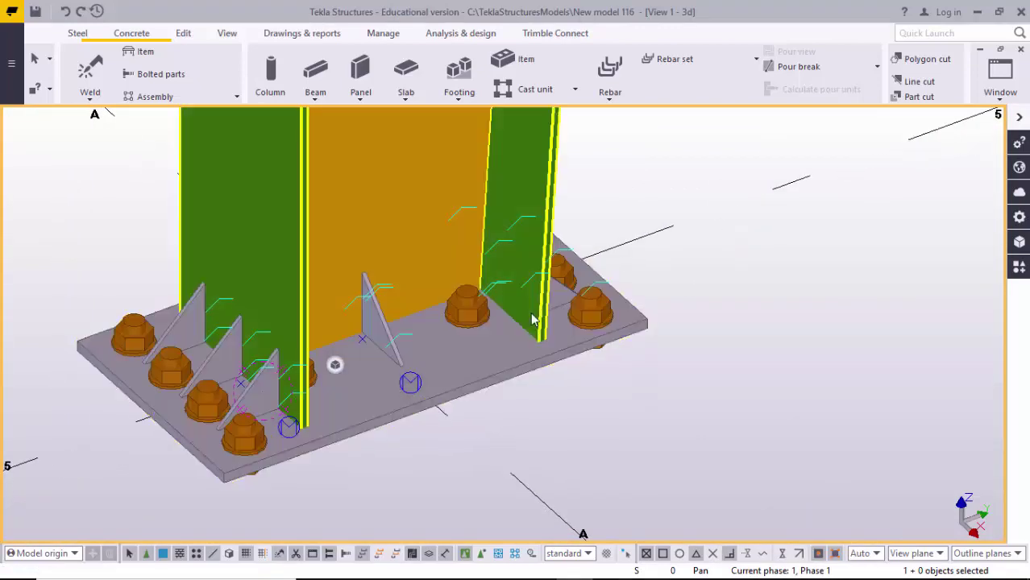
{"action": "scroll", "coordinate": [321, 361], "scroll_direction": "up", "scroll_amount": 4}
{"action": "scroll", "coordinate": [319, 361], "scroll_direction": "down", "scroll_amount": 4}
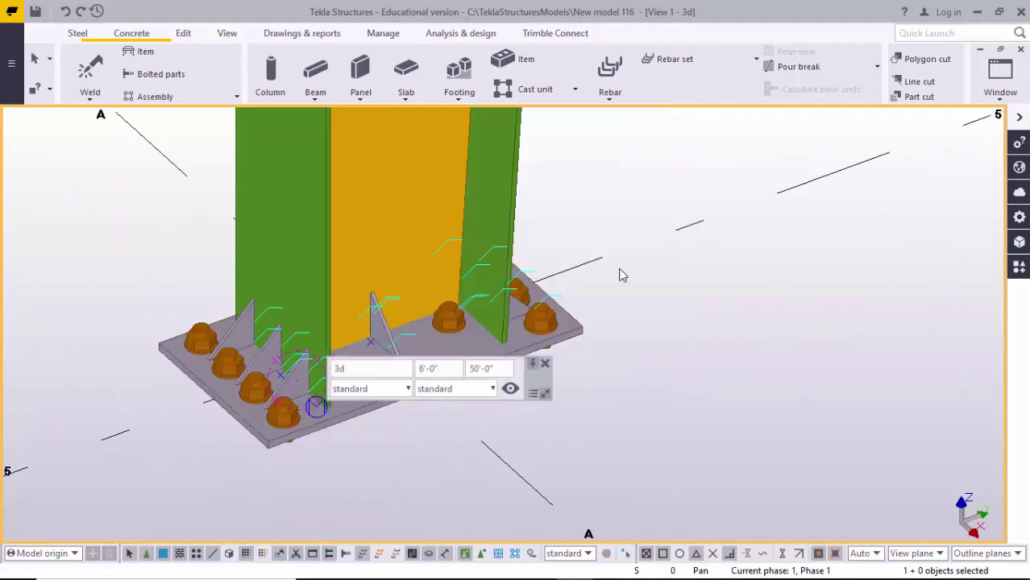
{"action": "middle_click_drag", "start_coordinate": [620, 273], "coordinate": [545, 330]}
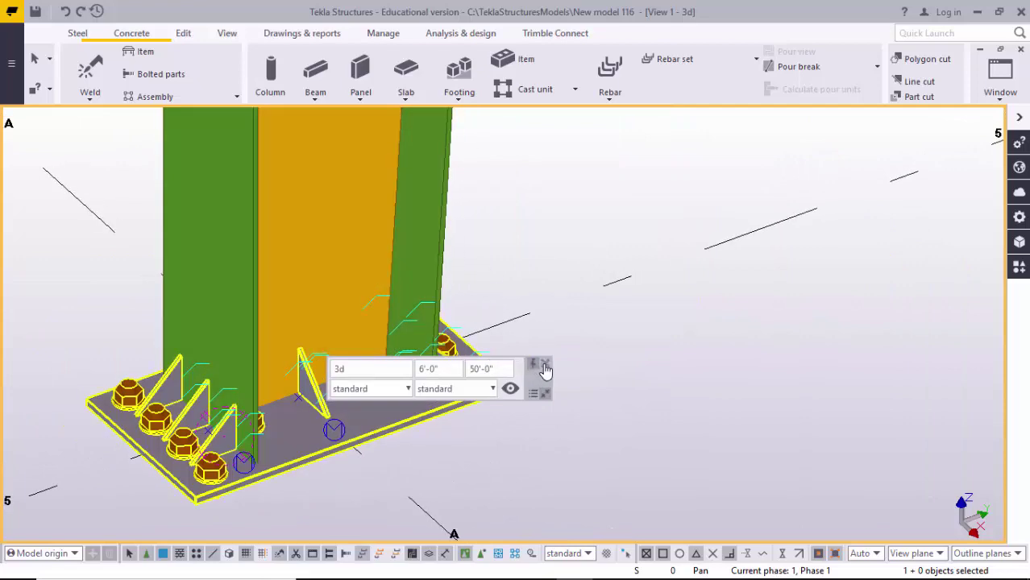
{"action": "right_click", "coordinate": [528, 182]}
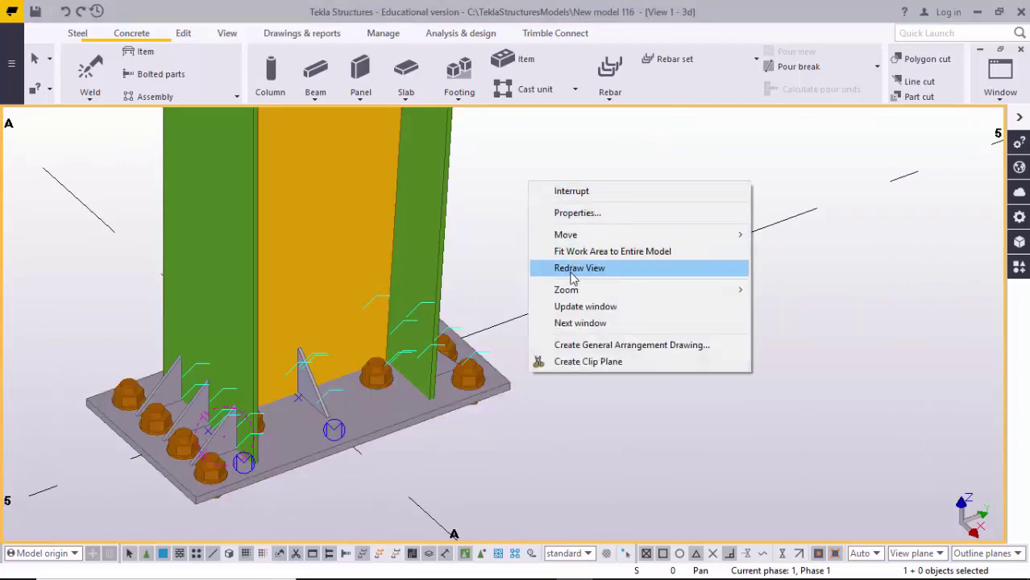
{"action": "left_click", "coordinate": [573, 274]}
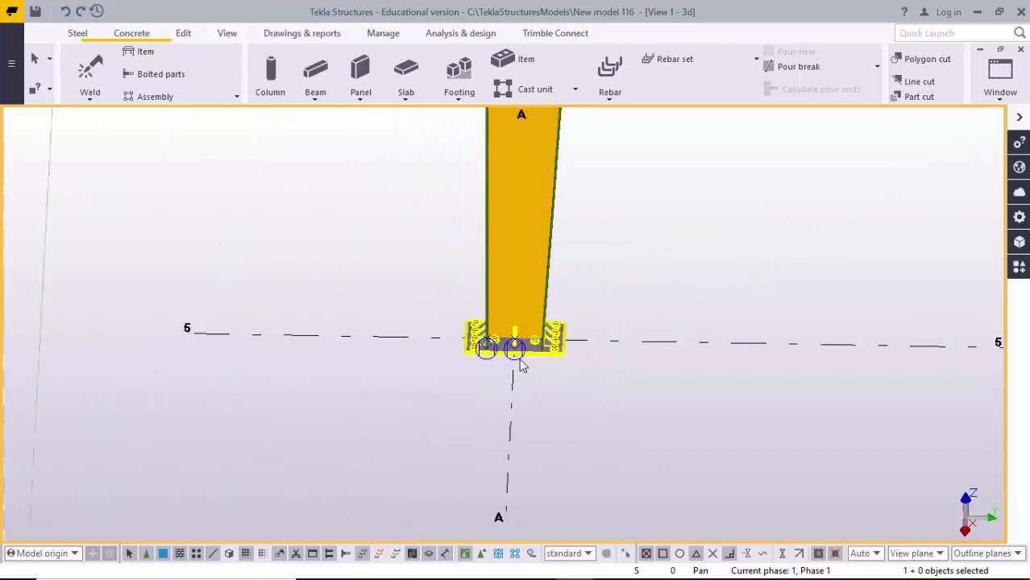
{"action": "scroll", "coordinate": [536, 353], "scroll_direction": "up", "scroll_amount": 2}
{"action": "scroll", "coordinate": [614, 322], "scroll_direction": "down", "scroll_amount": 1}
{"action": "middle_click_drag", "start_coordinate": [615, 323], "coordinate": [495, 346]}
{"action": "key", "text": "ctrl+f"}
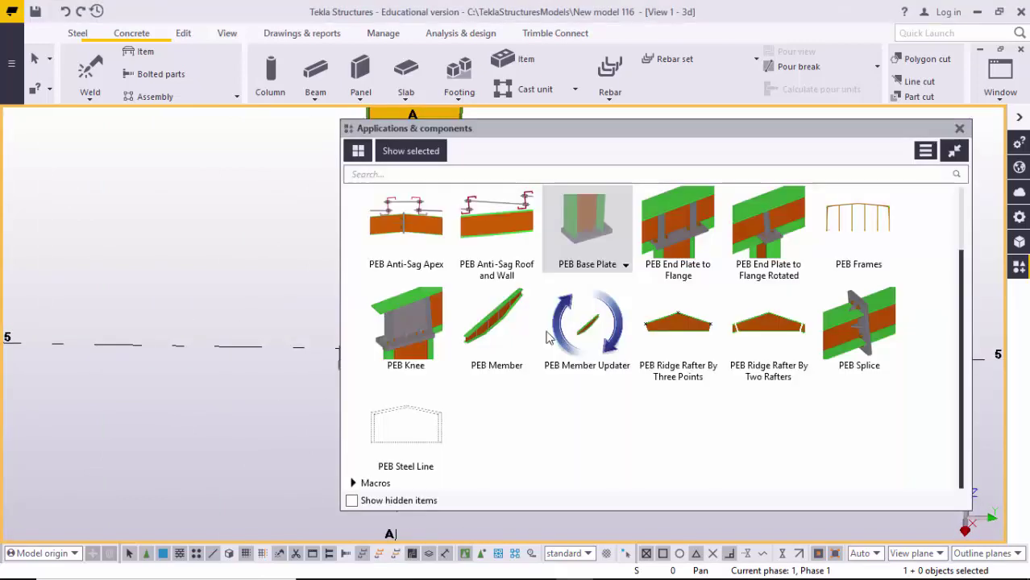
{"action": "left_click", "coordinate": [960, 128]}
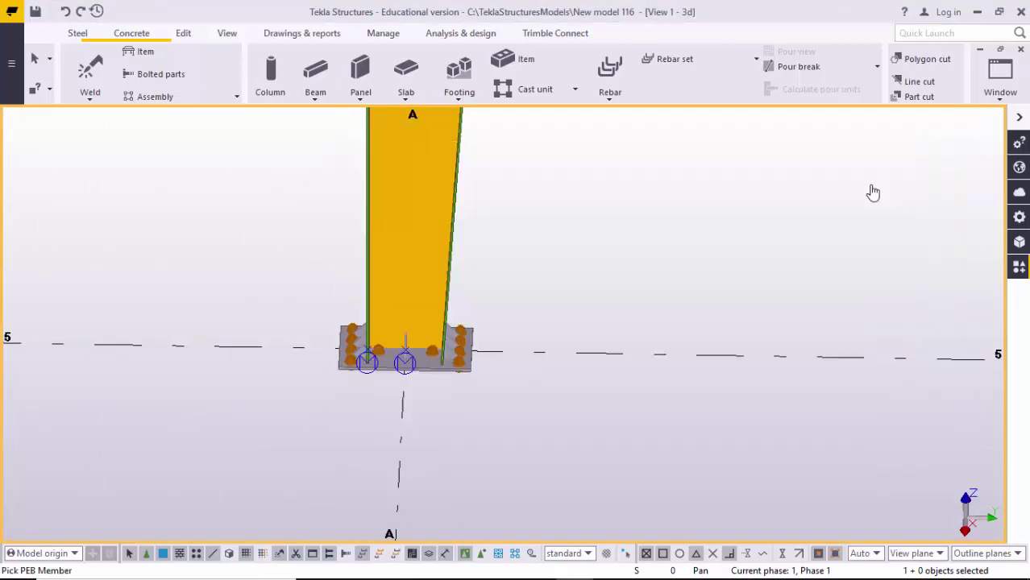
{"action": "scroll", "coordinate": [566, 262], "scroll_direction": "up", "scroll_amount": 2}
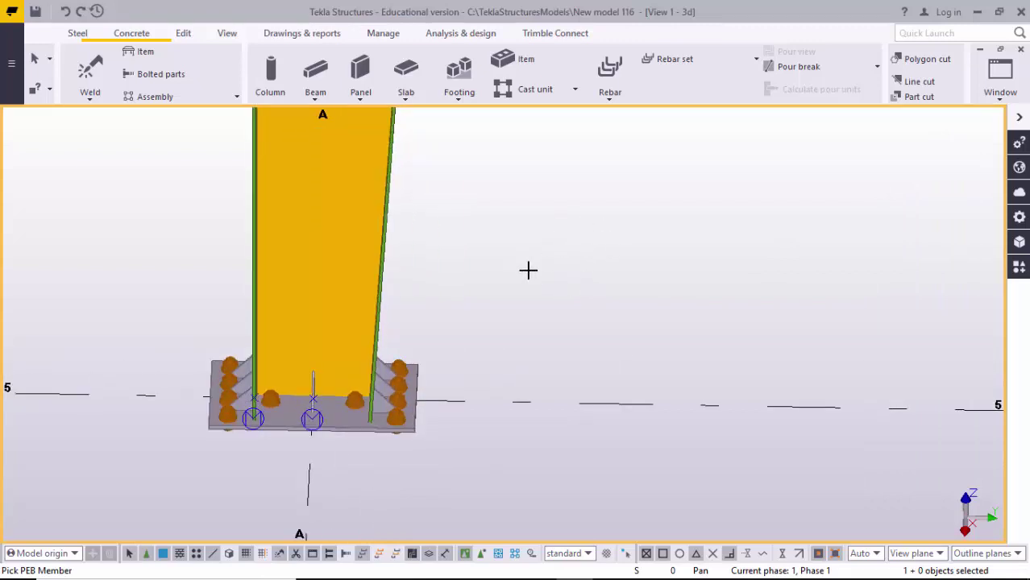
{"action": "right_click", "coordinate": [546, 232]}
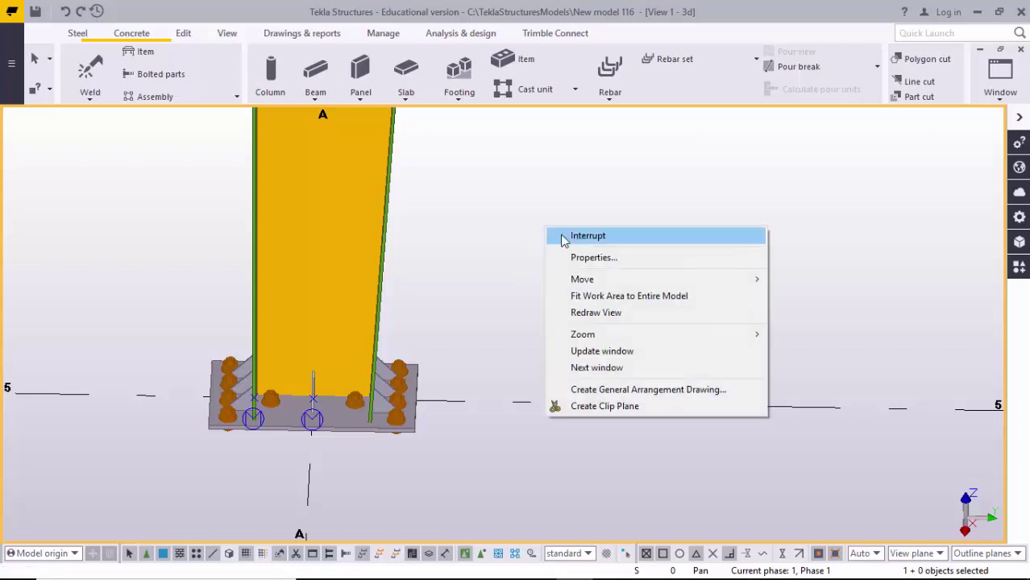
{"action": "left_click", "coordinate": [575, 236]}
Examine the base plate's bolts, outer flange stiffeners and web stiffener from several angles around the column base.
{"action": "middle_click_drag", "start_coordinate": [578, 293], "coordinate": [516, 338], "text": "ctrl"}
{"action": "scroll", "coordinate": [466, 339], "scroll_direction": "up", "scroll_amount": 3}
{"action": "scroll", "coordinate": [481, 341], "scroll_direction": "up", "scroll_amount": 2}
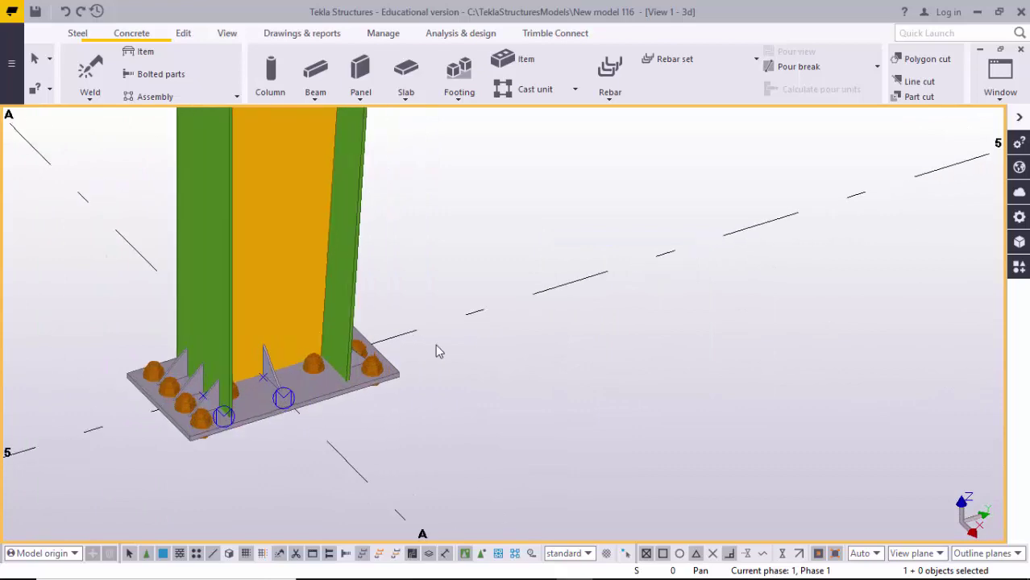
{"action": "scroll", "coordinate": [368, 369], "scroll_direction": "down", "scroll_amount": 3}
{"action": "middle_click_drag", "start_coordinate": [361, 383], "coordinate": [475, 367]}
{"action": "scroll", "coordinate": [421, 379], "scroll_direction": "up", "scroll_amount": 7}
{"action": "scroll", "coordinate": [399, 367], "scroll_direction": "down", "scroll_amount": 3}
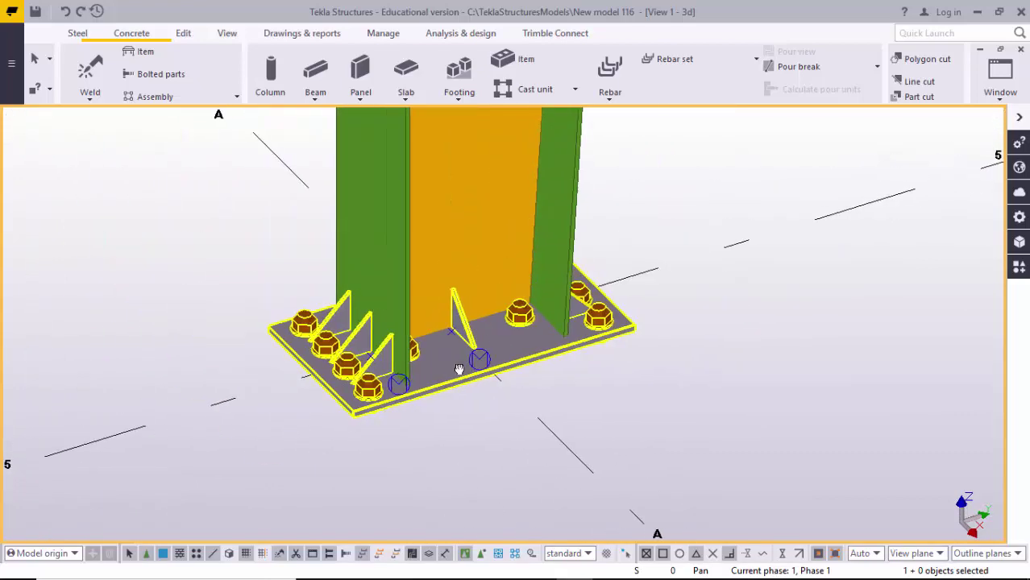
{"action": "middle_click_drag", "start_coordinate": [446, 328], "coordinate": [645, 333], "text": "ctrl"}
{"action": "middle_click_drag", "start_coordinate": [357, 349], "coordinate": [559, 416], "text": "ctrl"}
{"action": "scroll", "coordinate": [453, 438], "scroll_direction": "up", "scroll_amount": 4}
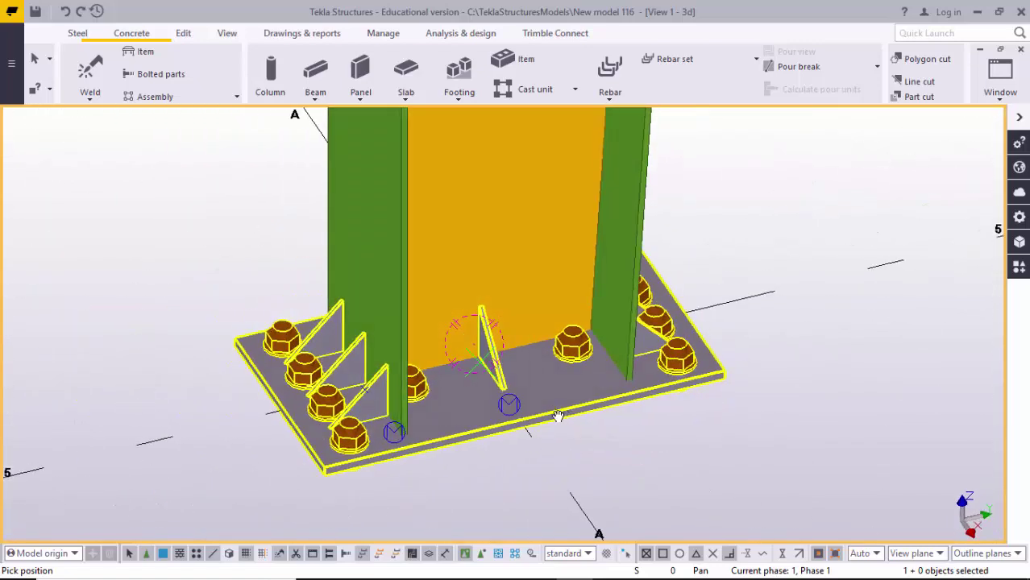
{"action": "scroll", "coordinate": [559, 391], "scroll_direction": "up", "scroll_amount": 3}
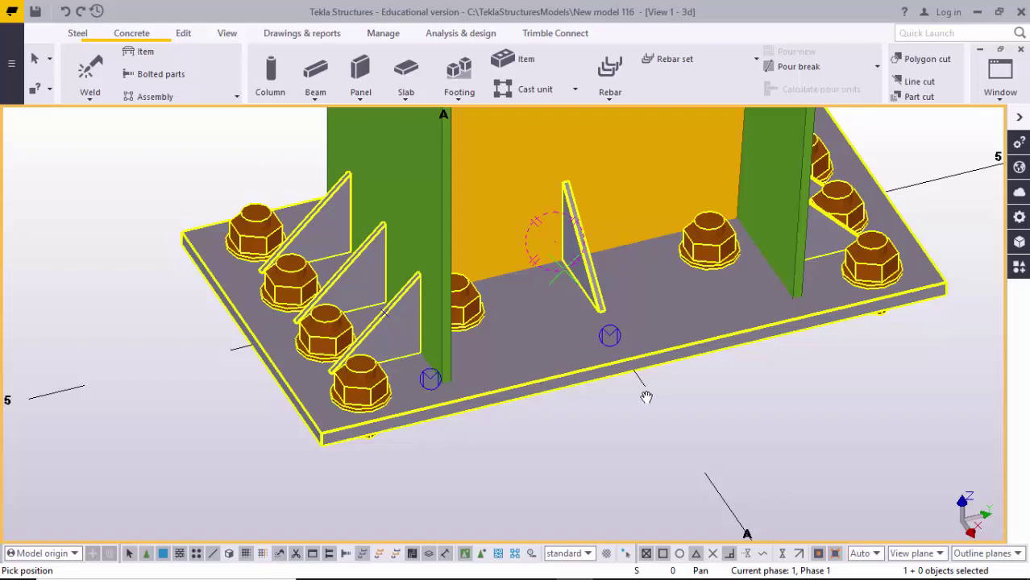
{"action": "scroll", "coordinate": [646, 397], "scroll_direction": "down", "scroll_amount": 4}
{"action": "scroll", "coordinate": [602, 407], "scroll_direction": "up", "scroll_amount": 4}
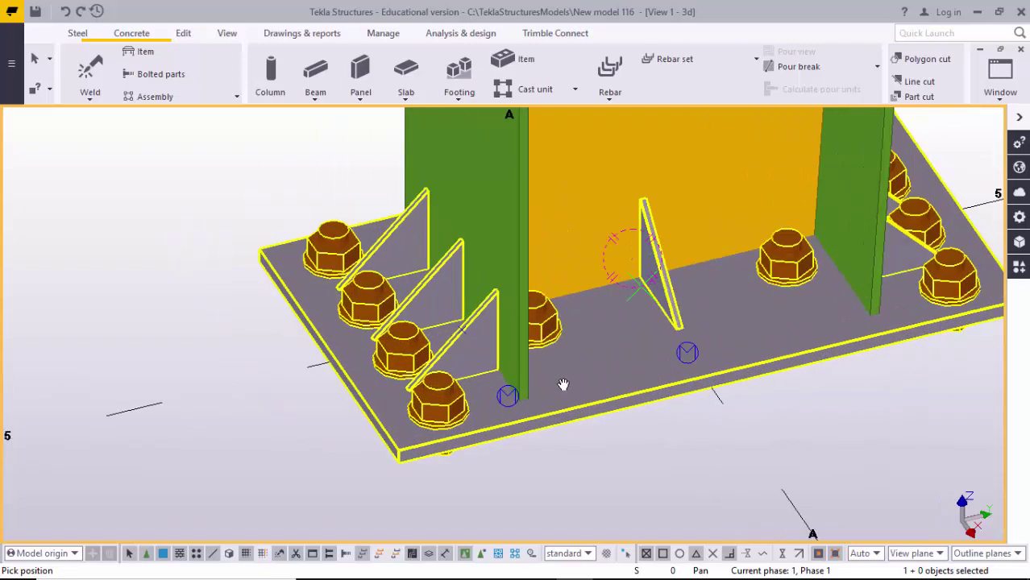